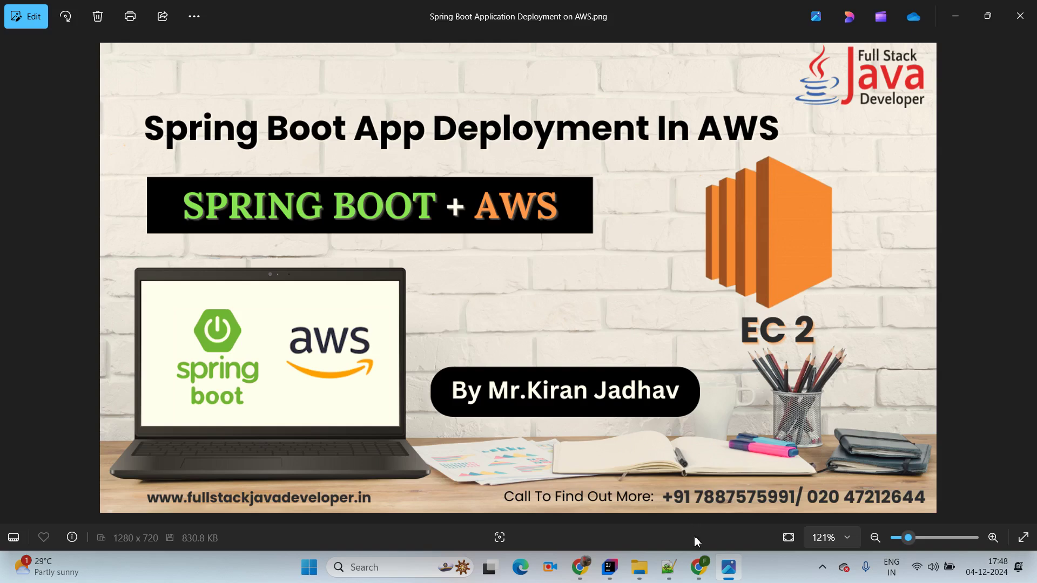
Switch to Chrome, search Google for spring initializr and open the Spring Initializr site
click(699, 567)
click(361, 219)
text(spri)
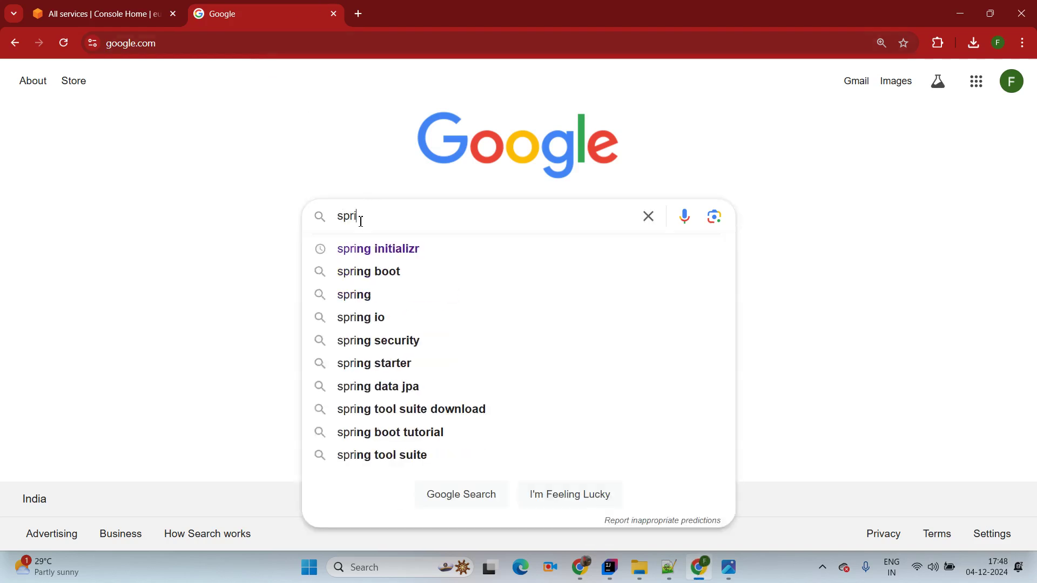
key(Down)
key(Return)
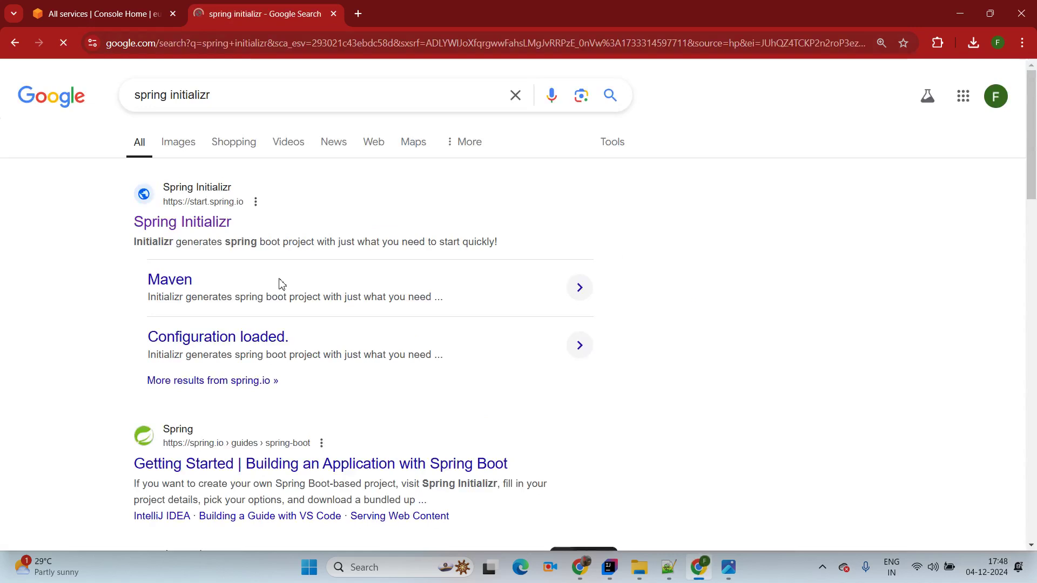
click(175, 224)
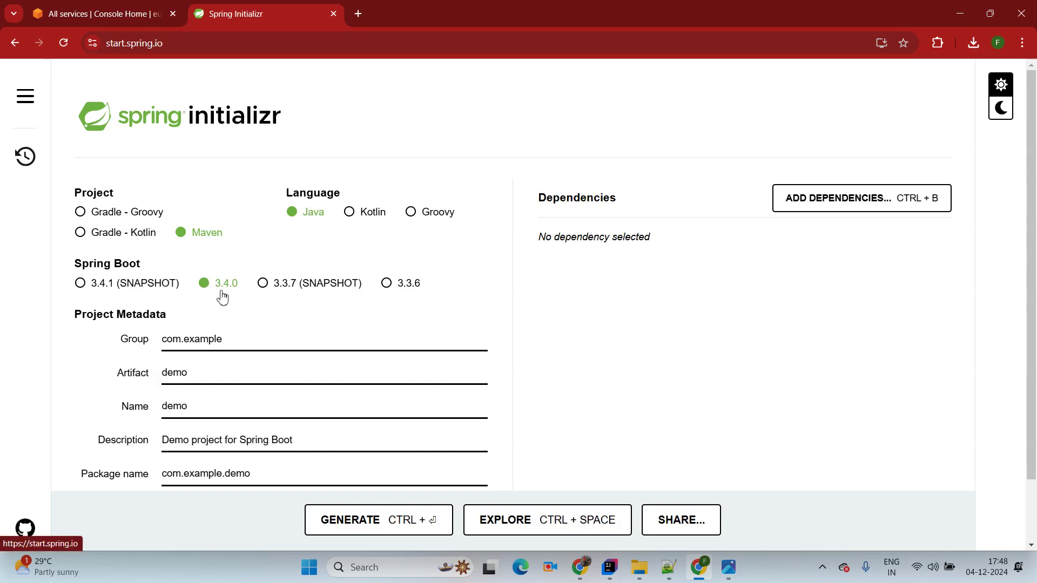
Set the project's group to com.fullstack, the artifact to springbootcoreex and the package name to com.fullstack
double_click(204, 340)
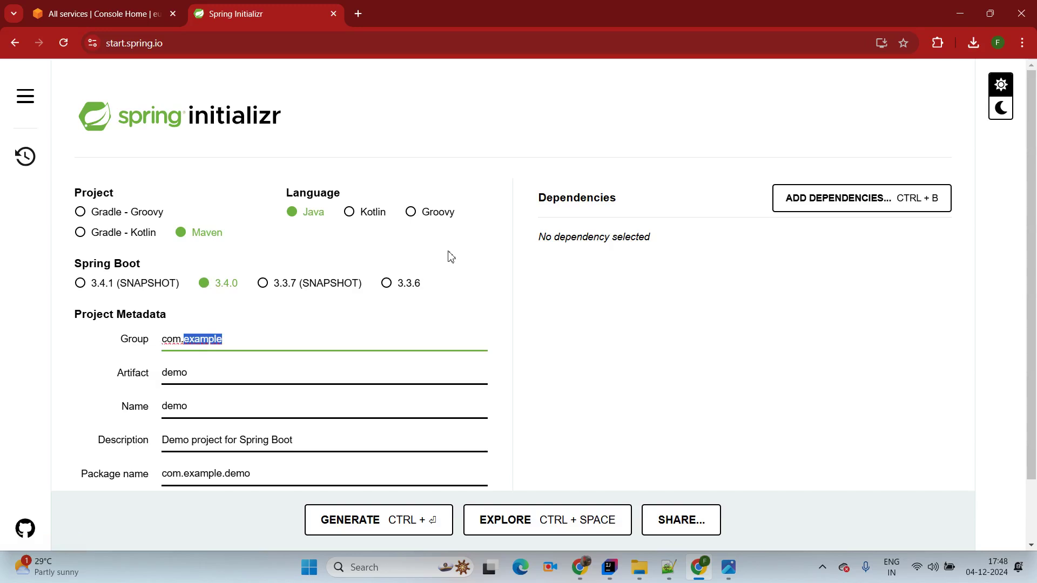
text(fullstack)
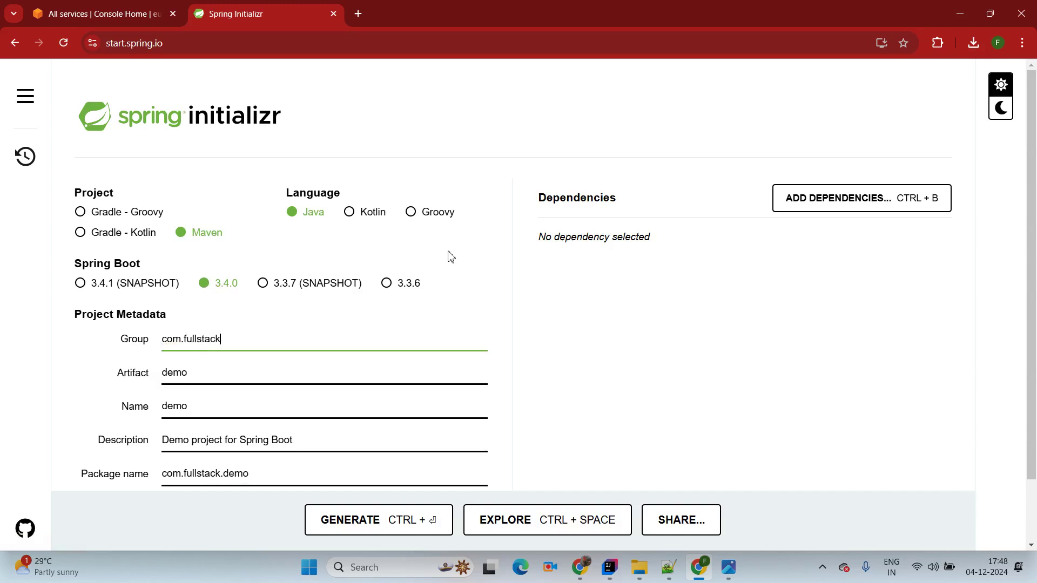
double_click(185, 372)
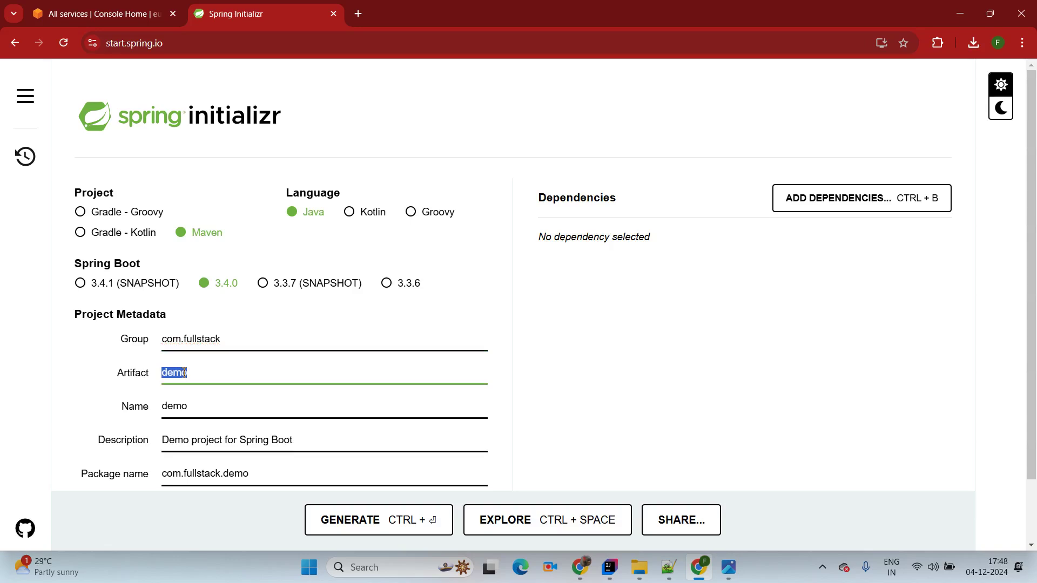
text(springbootcoreex)
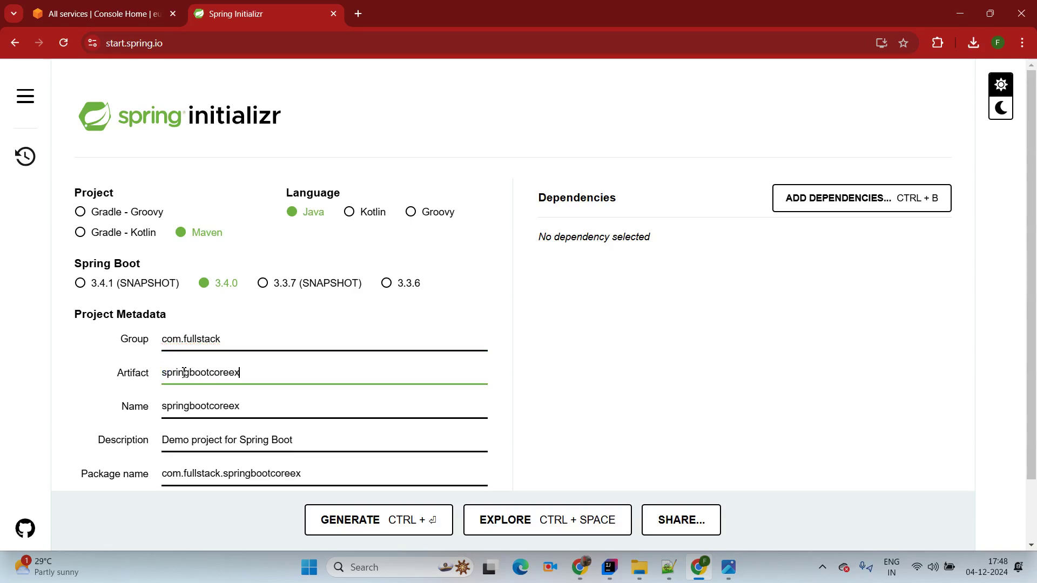
scroll(214, 371, down, 2)
double_click(266, 402)
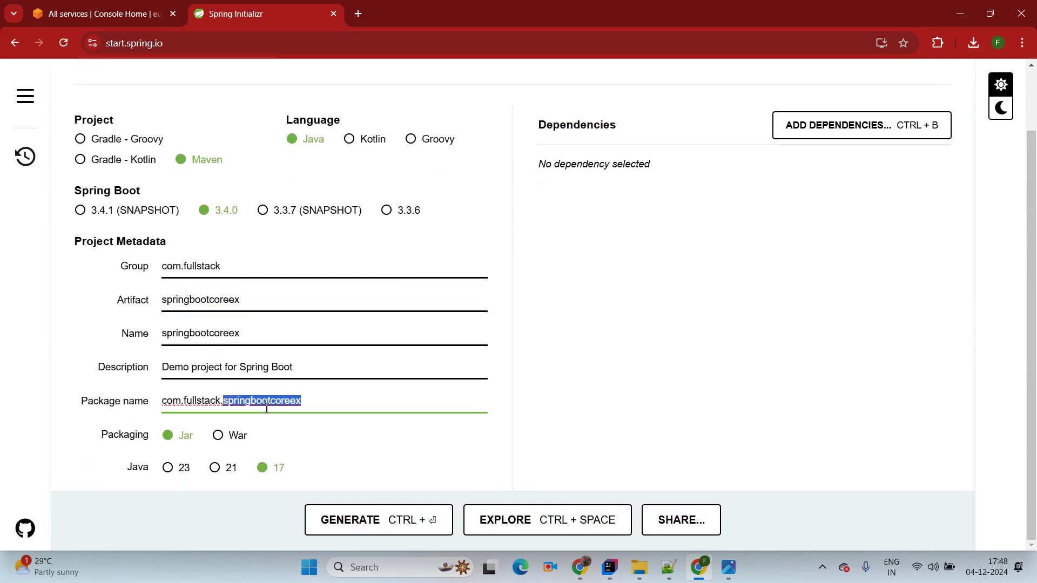
key(BackSpace)
key(BackSpace)
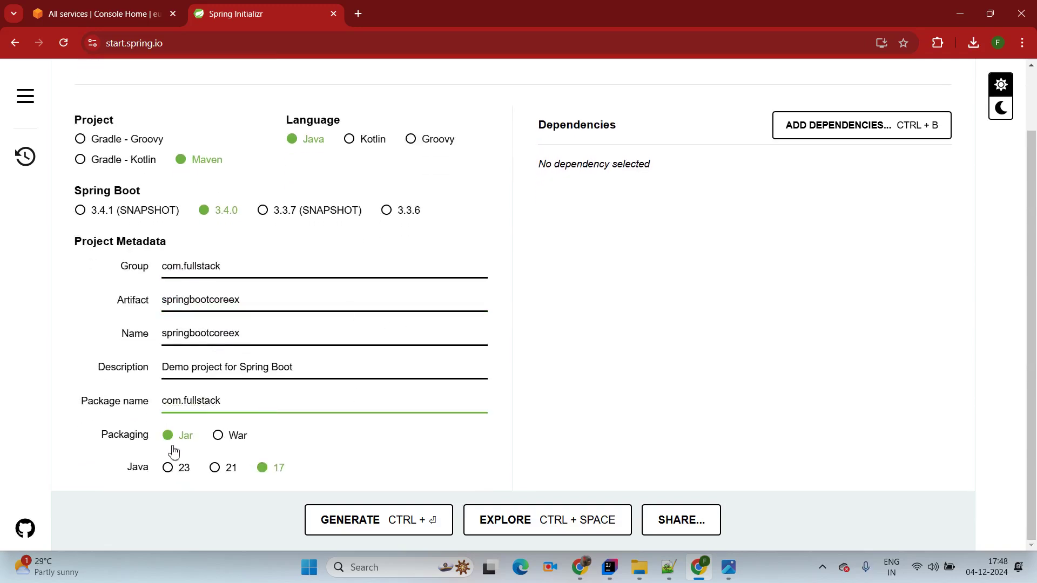
Add the Spring Web dependency and generate the project archive
click(846, 137)
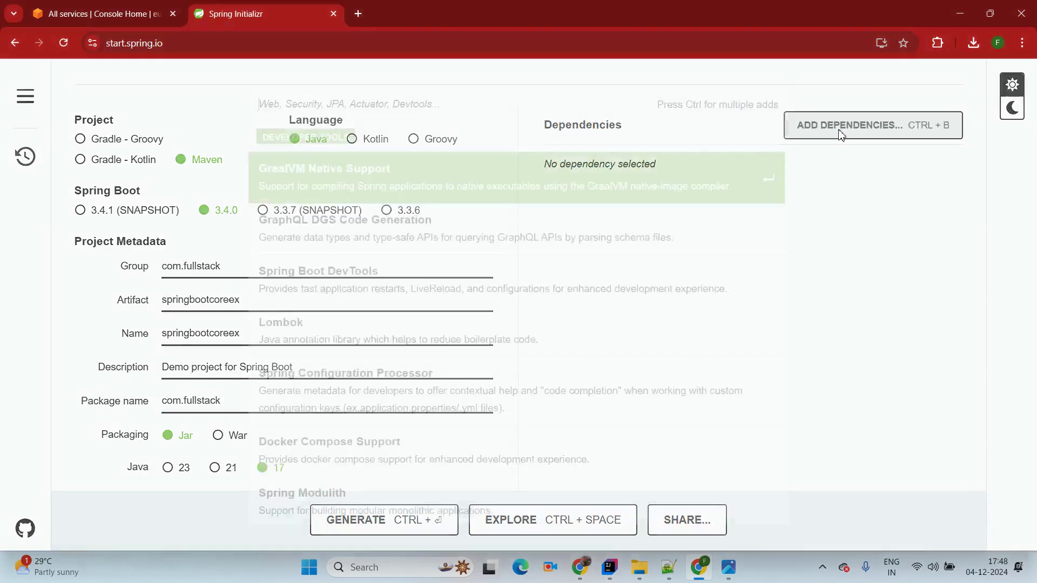
scroll(409, 378, down, 1)
scroll(408, 378, down, 1)
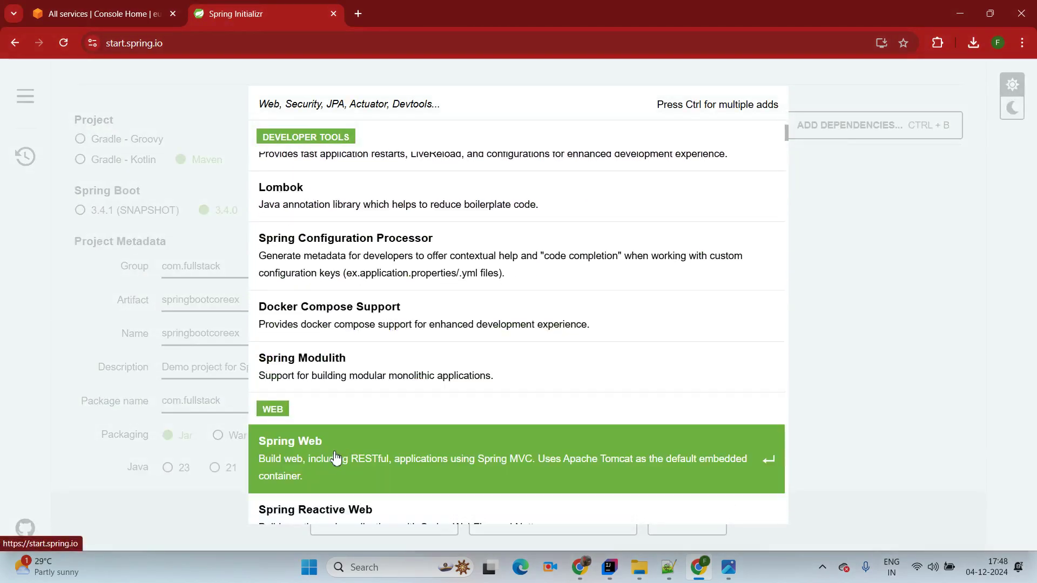
click(336, 458)
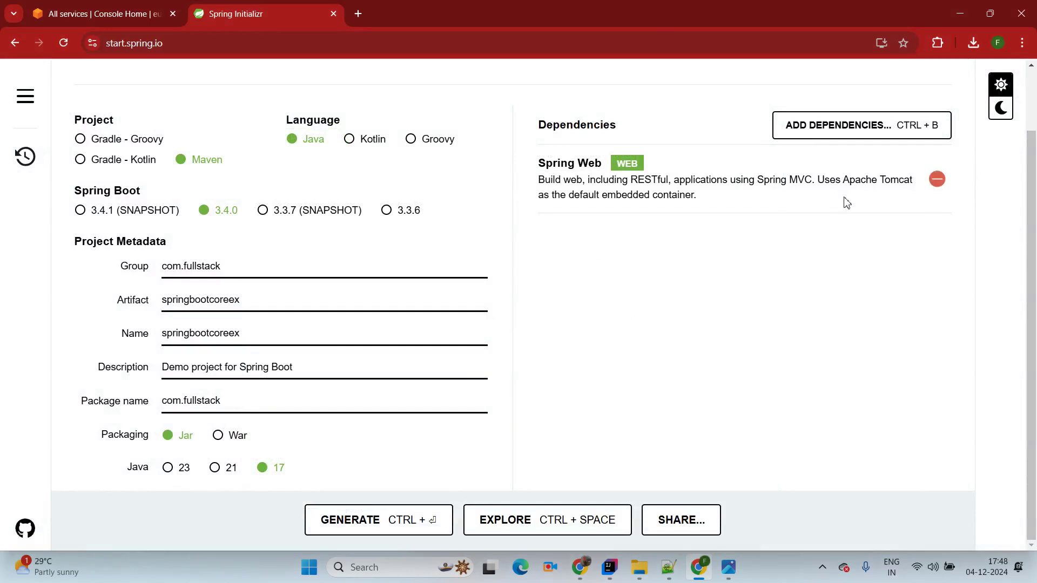
click(338, 519)
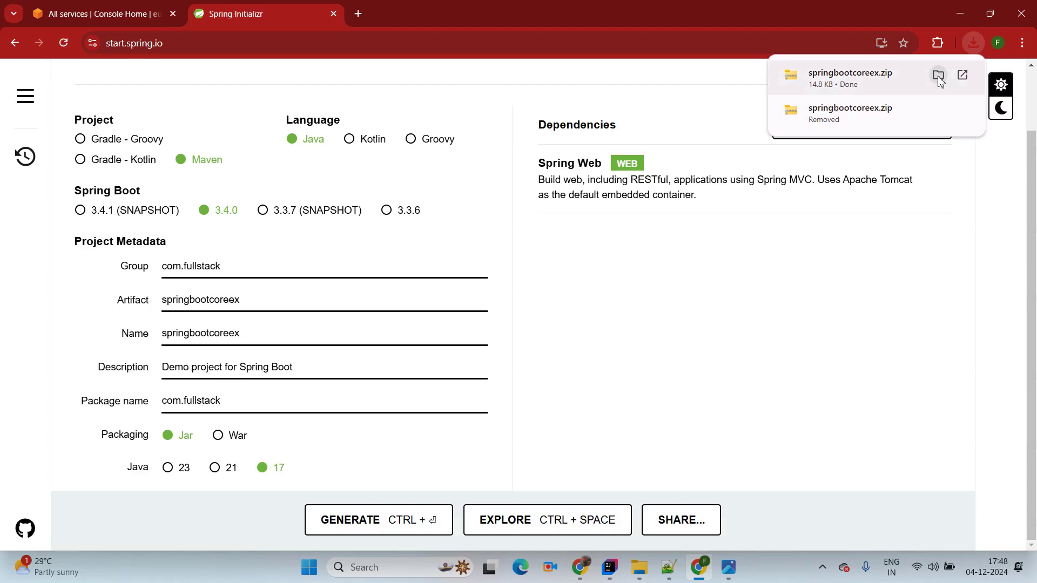
Transfer the downloaded springbootcoreex archive from Downloads to the D:\Spring Boot PlayList folder
click(937, 76)
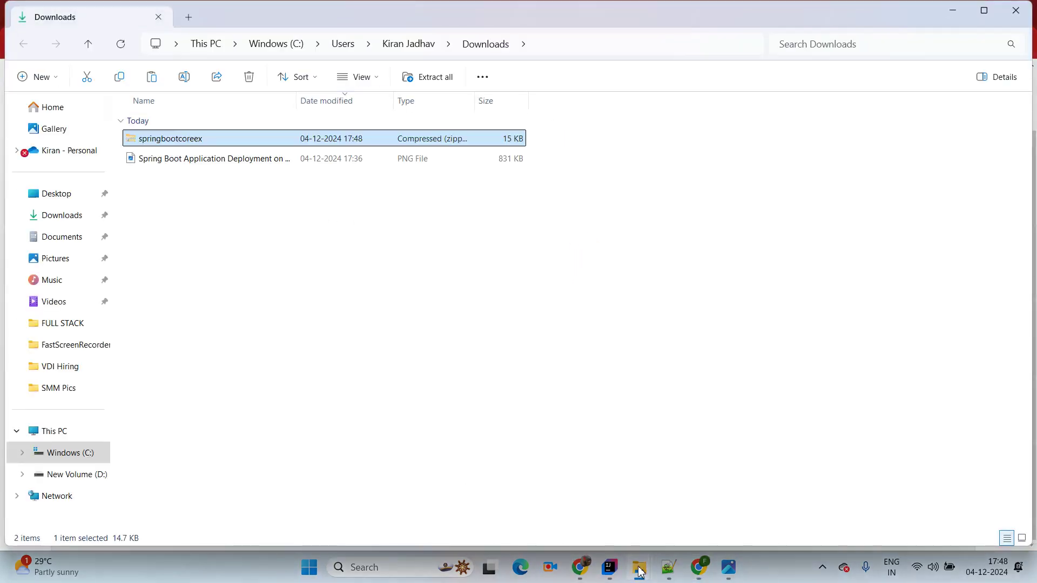
mouse_move(650, 572)
click(665, 511)
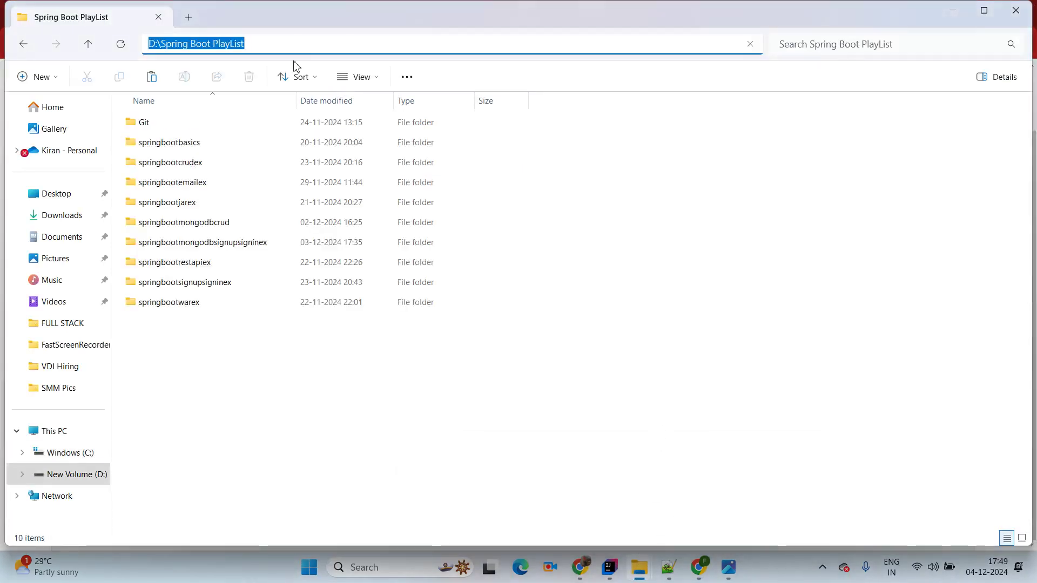
click(285, 370)
key(ctrl+v)
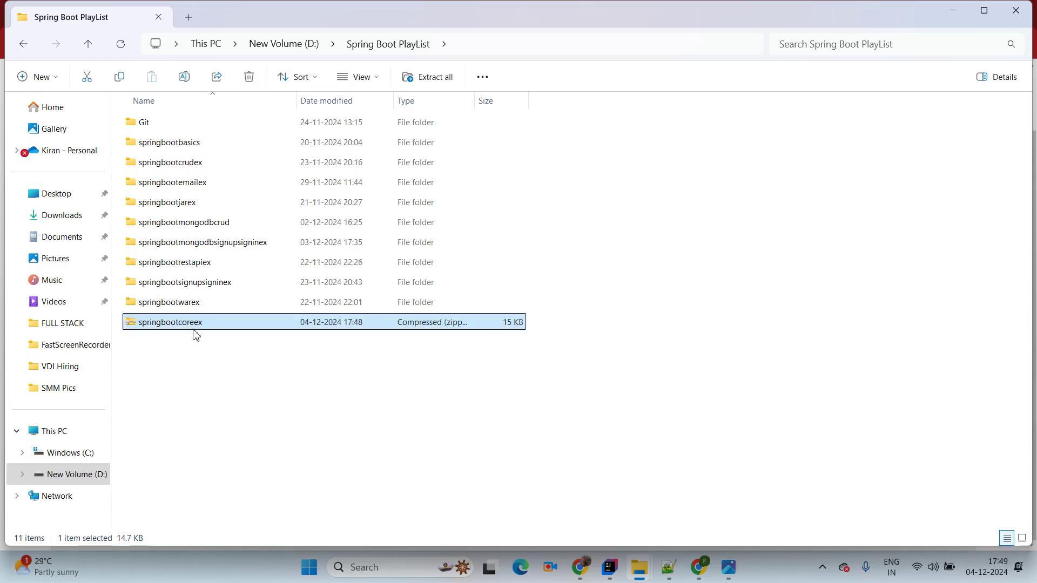
Extract the springbootcoreex archive in the Spring Boot PlayList folder and open the extracted inner springbootcoreex folder
right_click(194, 326)
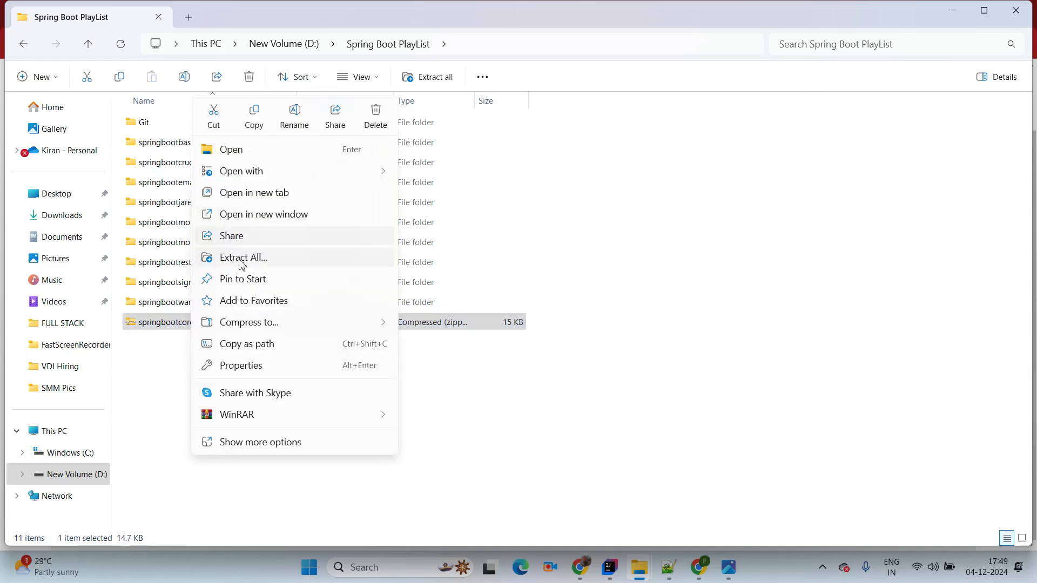
click(242, 257)
click(618, 420)
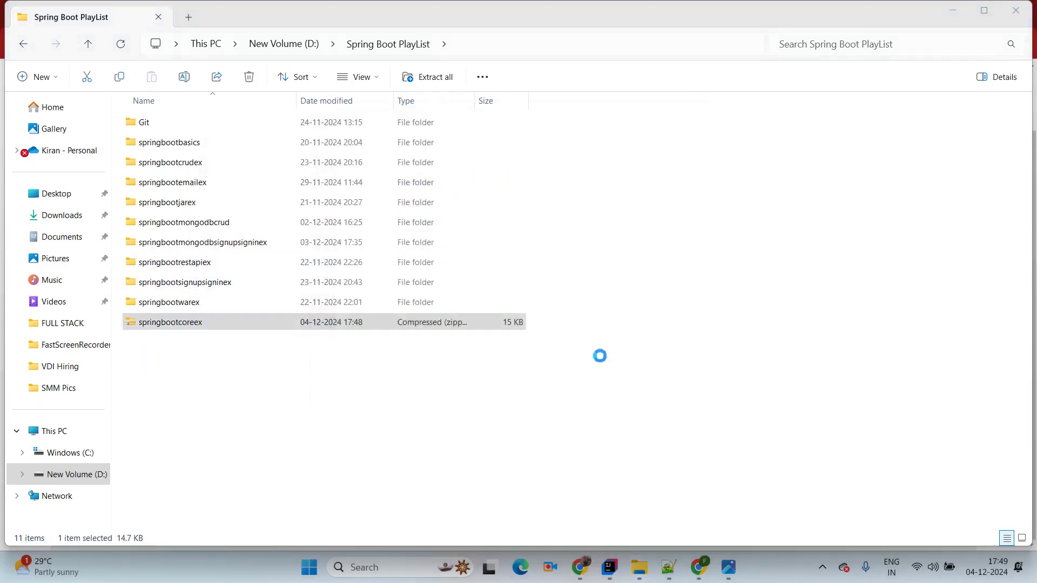
double_click(197, 126)
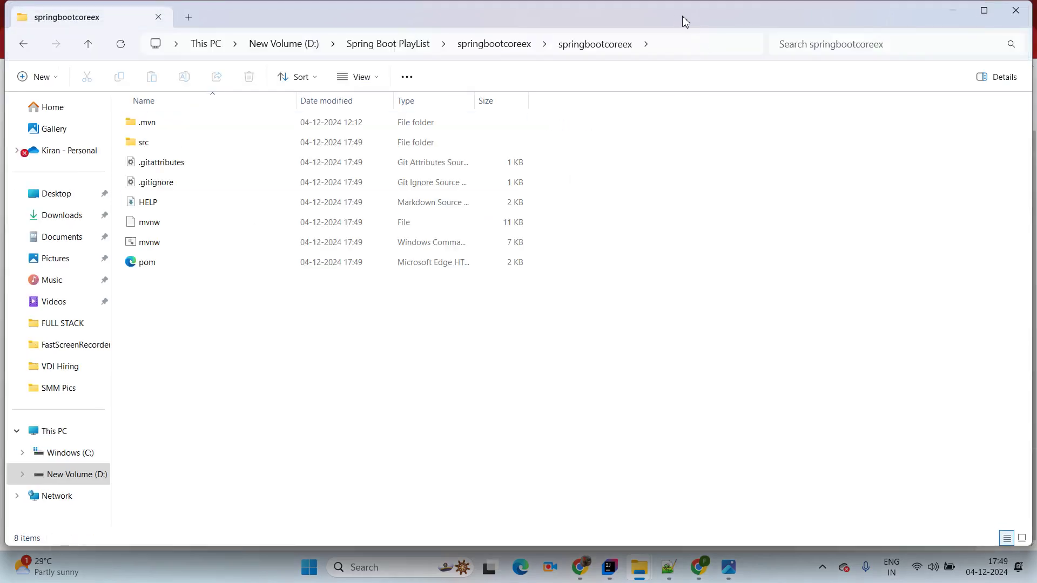
Switch to IntelliJ IDEA and import D:\Spring Boot PlayList\springbootcoreex\springbootcoreex from existing sources as a Maven project
click(684, 48)
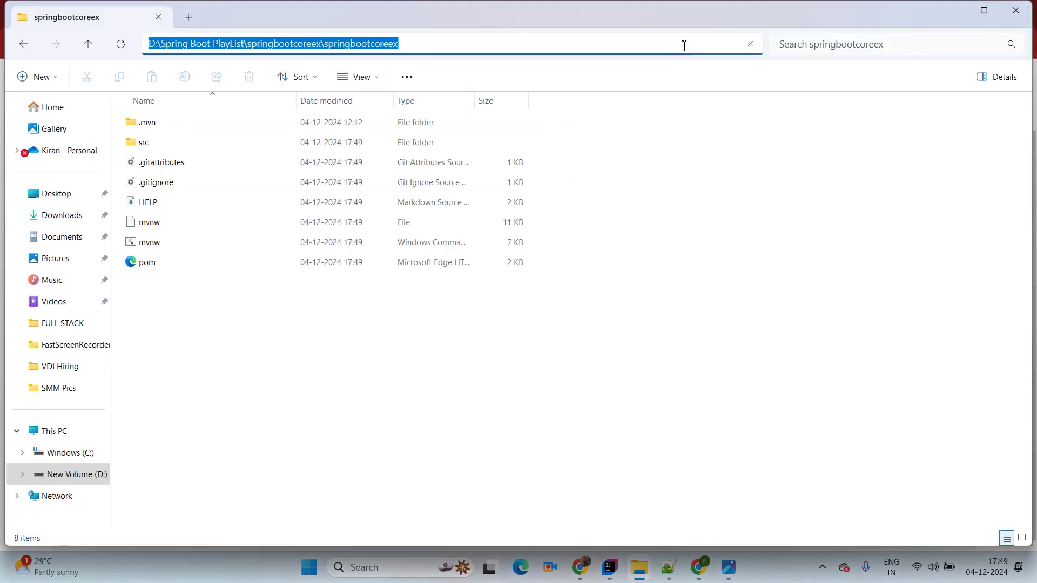
mouse_move(609, 565)
click(613, 512)
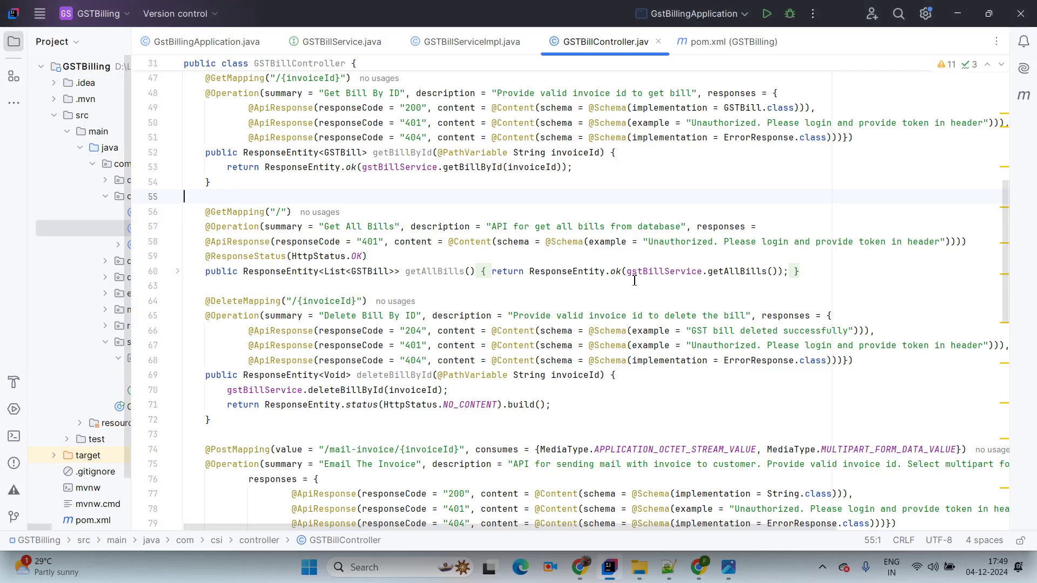
click(41, 15)
mouse_move(58, 44)
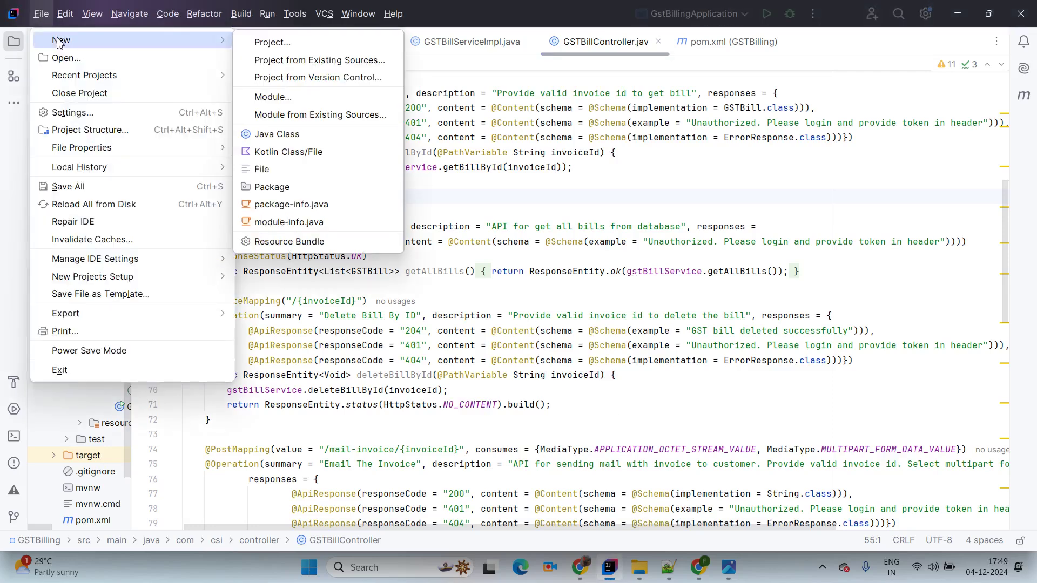
click(286, 60)
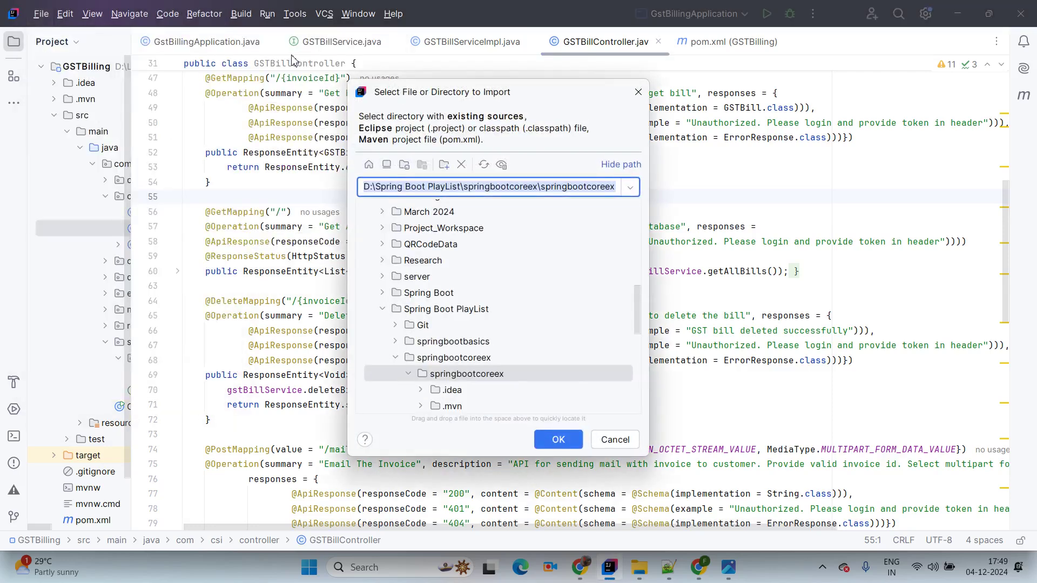
click(479, 380)
click(559, 440)
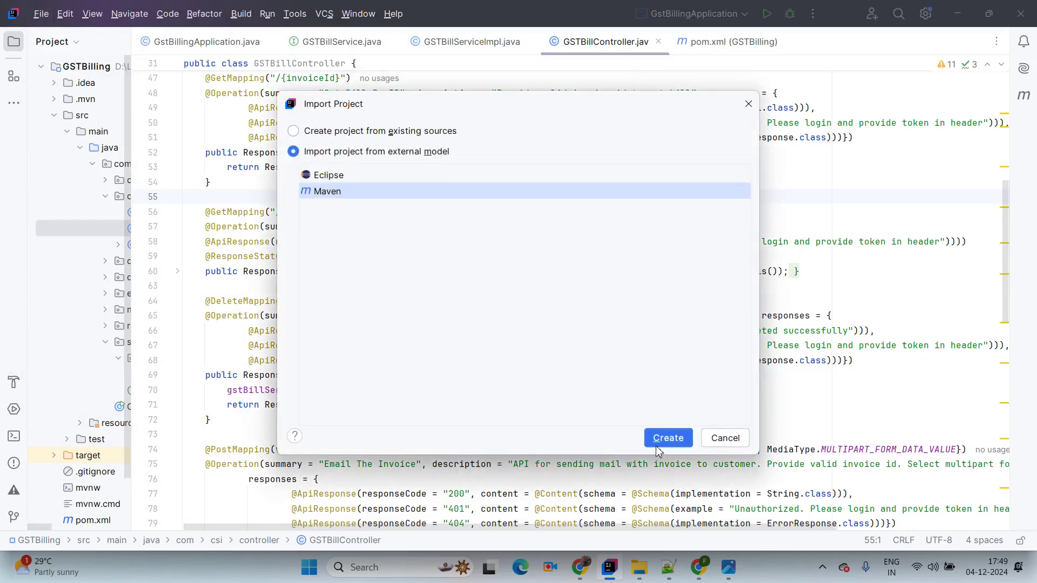
click(659, 441)
click(530, 316)
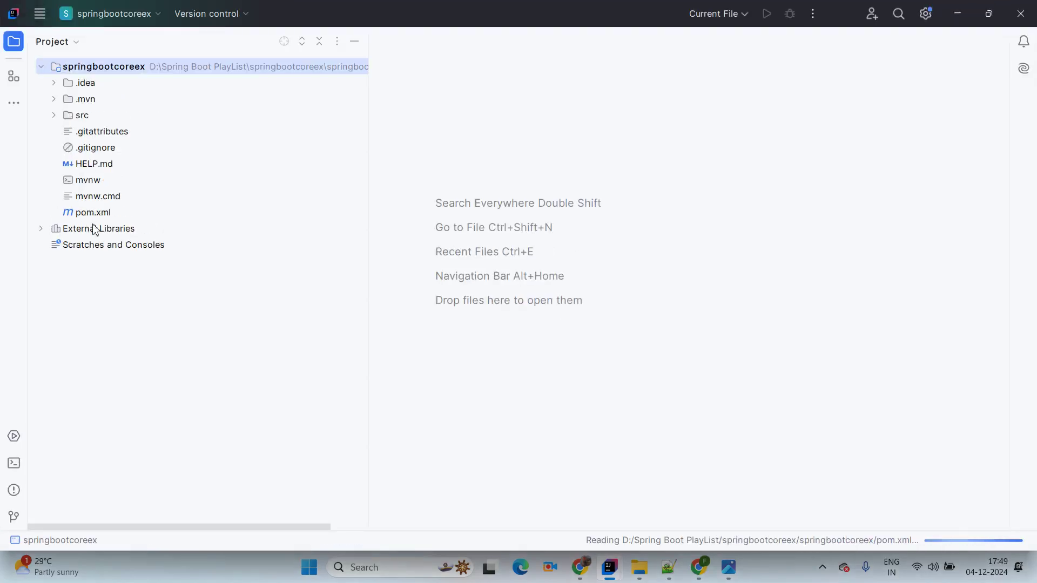
Add the org.springdoc springdoc-openapi-starter-webmvc-ui dependency, version 2.6.0, after the spring-boot-starter-test dependency in pom.xml
double_click(93, 212)
scroll(493, 325, down, 1)
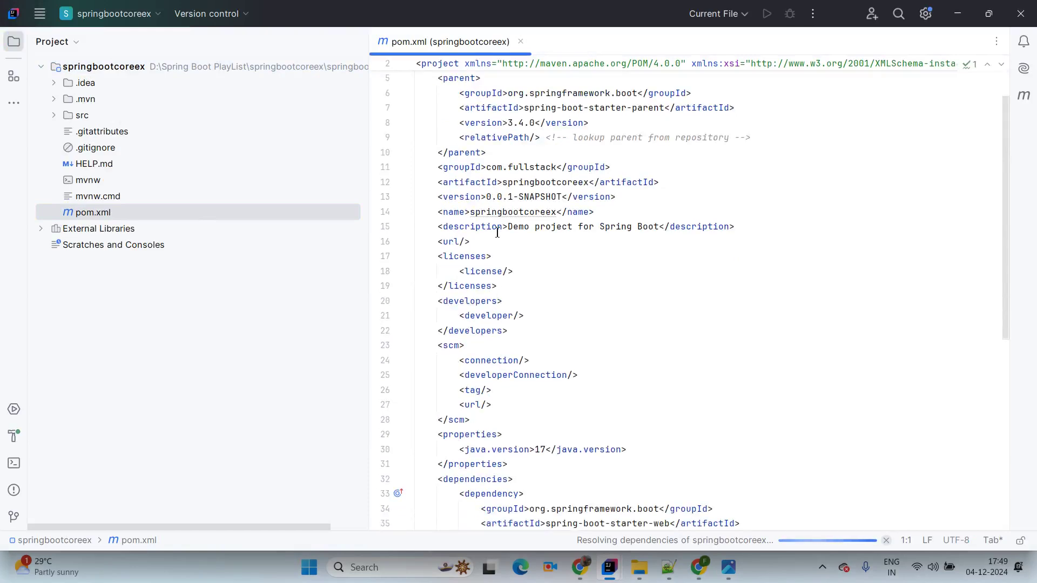
drag(460, 123, 592, 122)
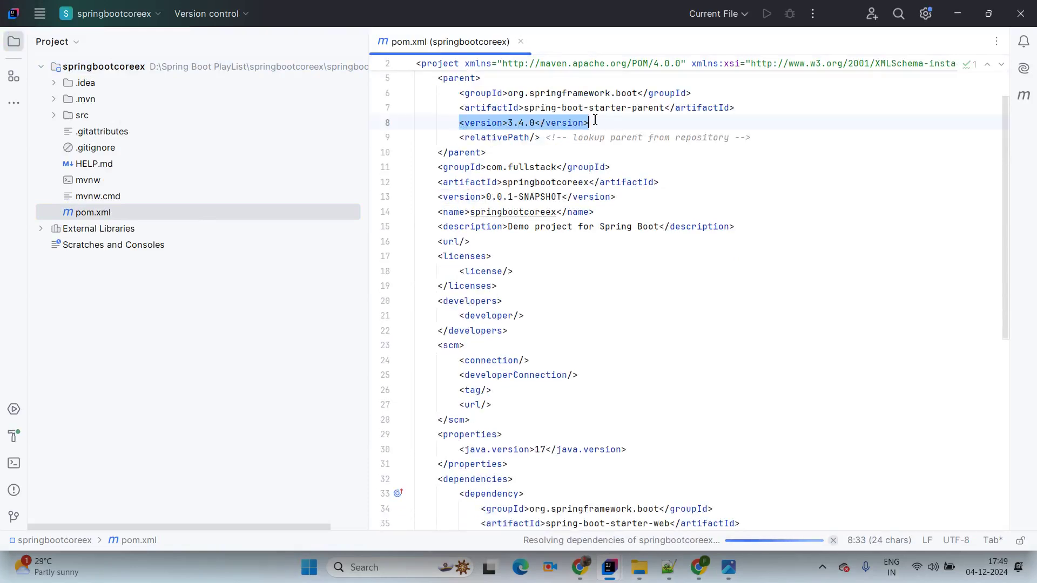
scroll(546, 328, down, 1)
scroll(546, 325, down, 5)
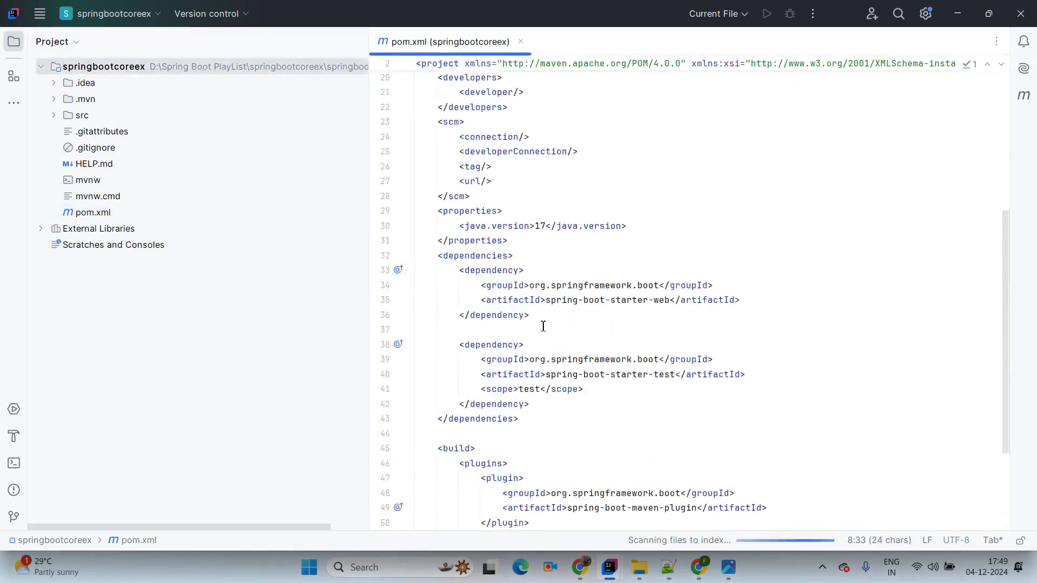
click(531, 361)
key(Return)
key(Return)
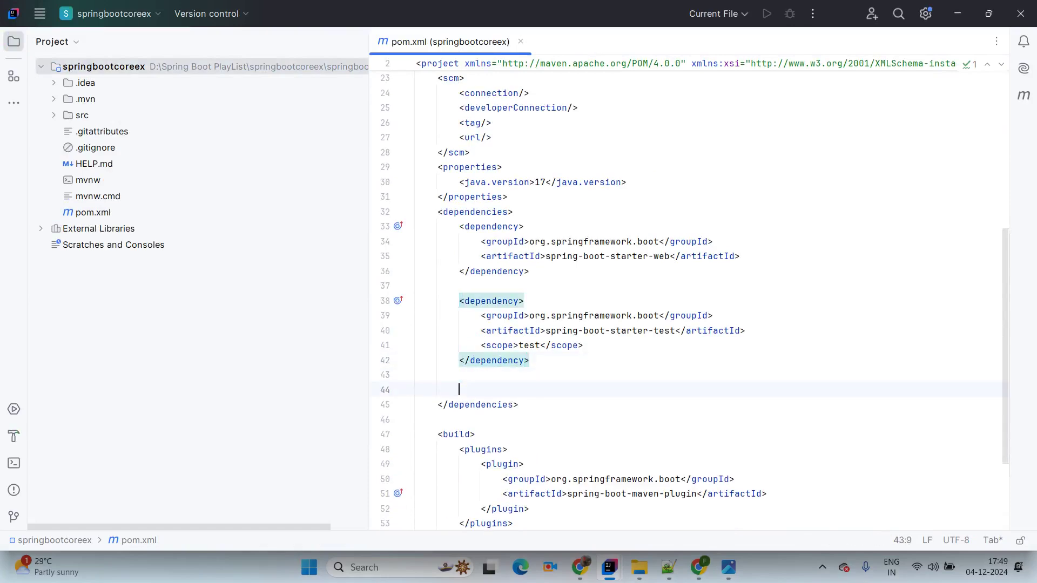
click(669, 567)
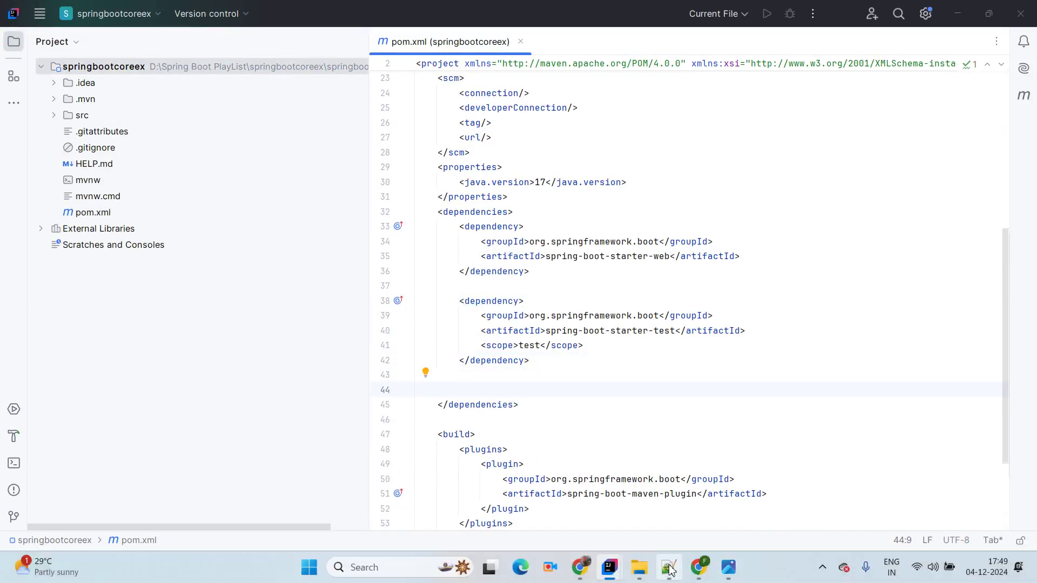
key(alt+Tab)
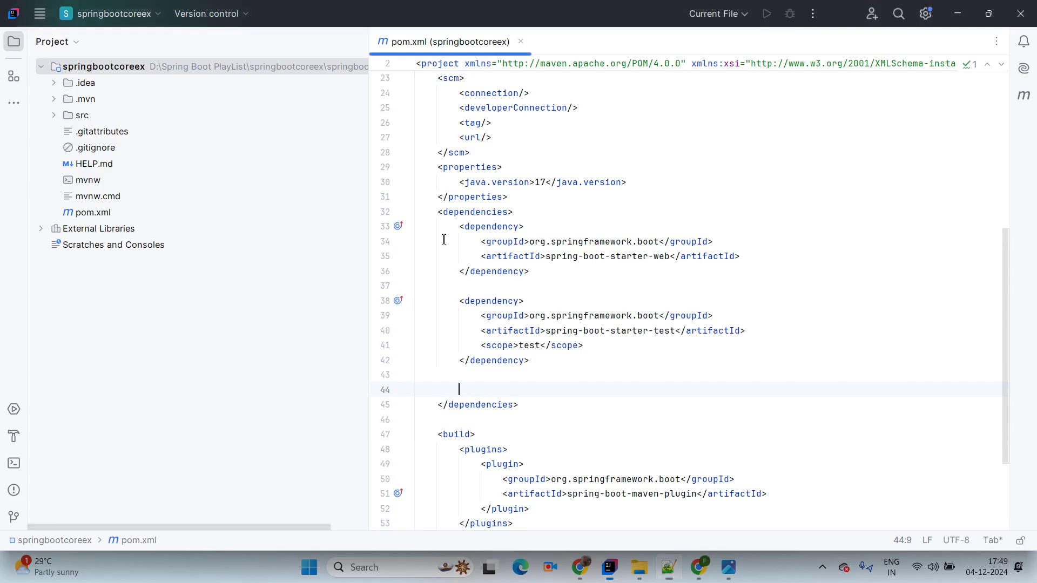
text(<dependency>             <groupId>org.springdoc</groupId>             <artifactId>springdoc-openapi-starter-webmvc-ui</artifactId>             <version>2.6.0</version>         </dependency>)
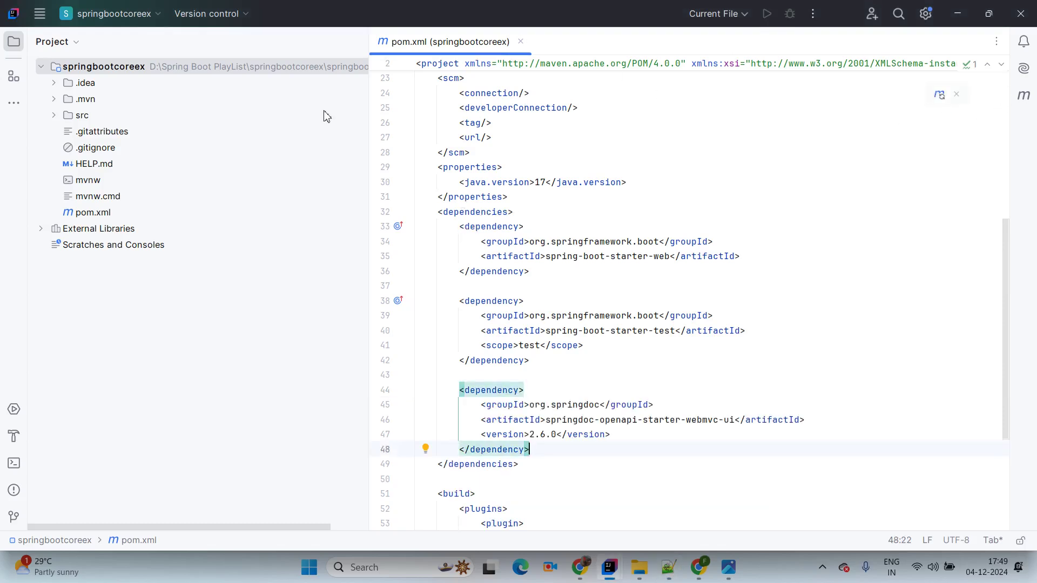
Create a controller package inside com.fullstack under src/main/java
click(55, 116)
click(67, 132)
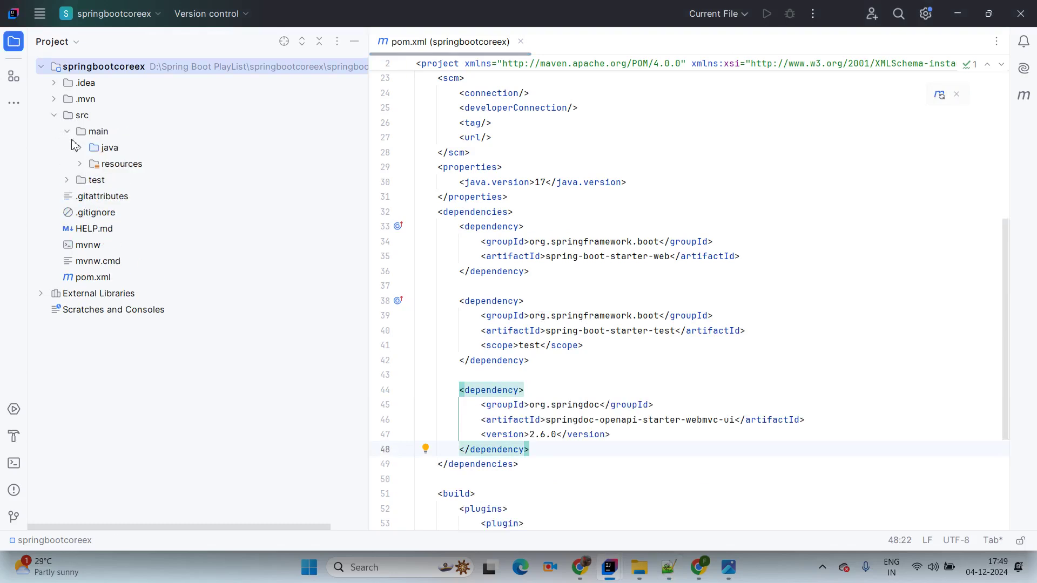
click(81, 148)
click(133, 165)
right_click(132, 165)
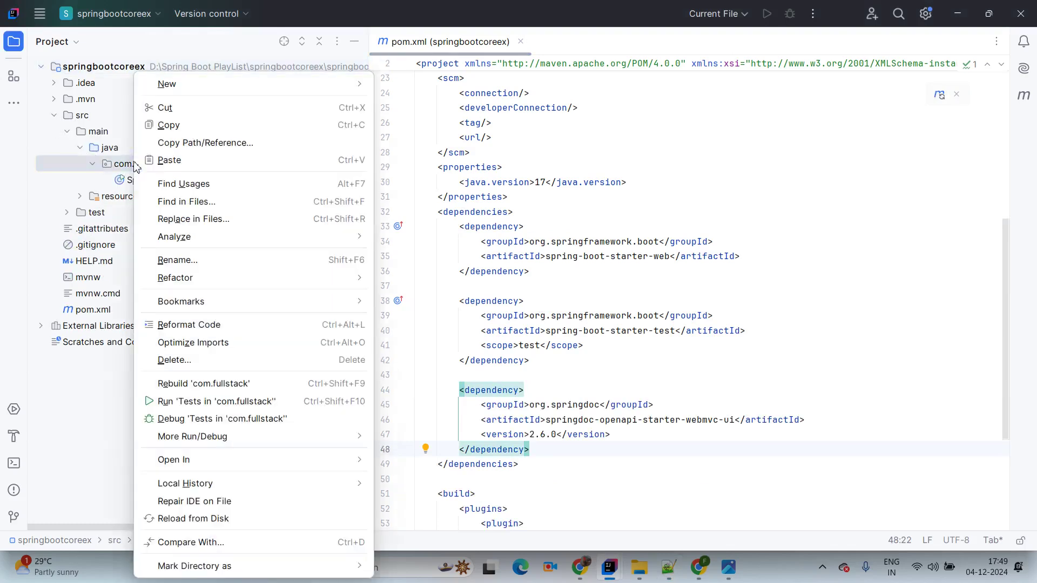
mouse_move(191, 92)
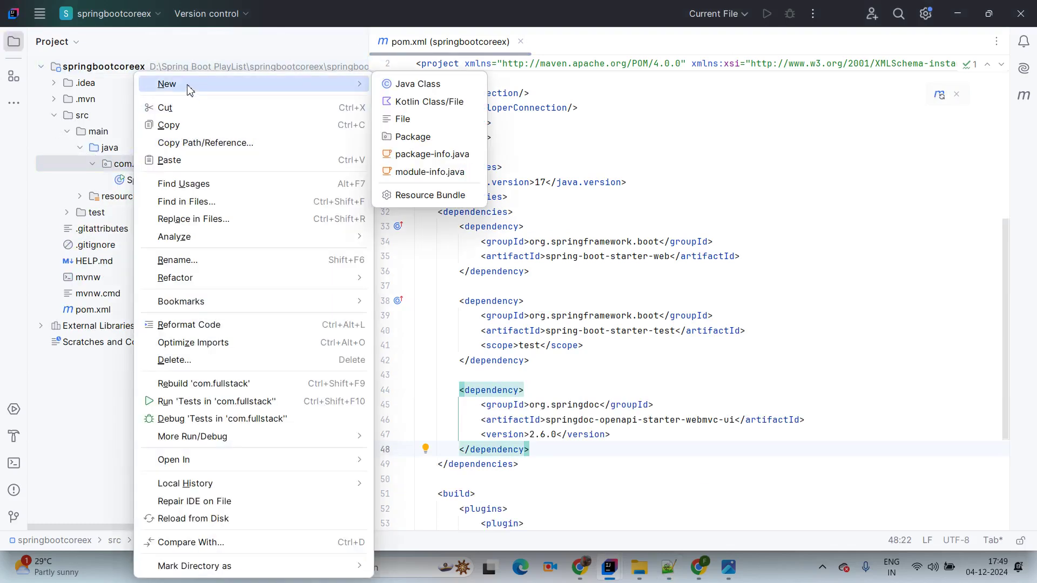
click(423, 136)
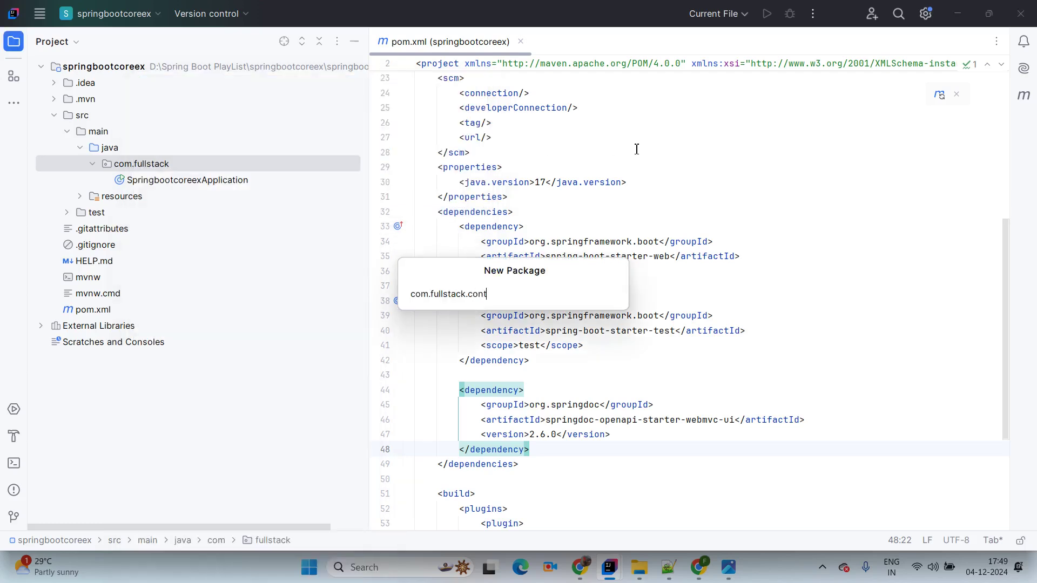
key(Return)
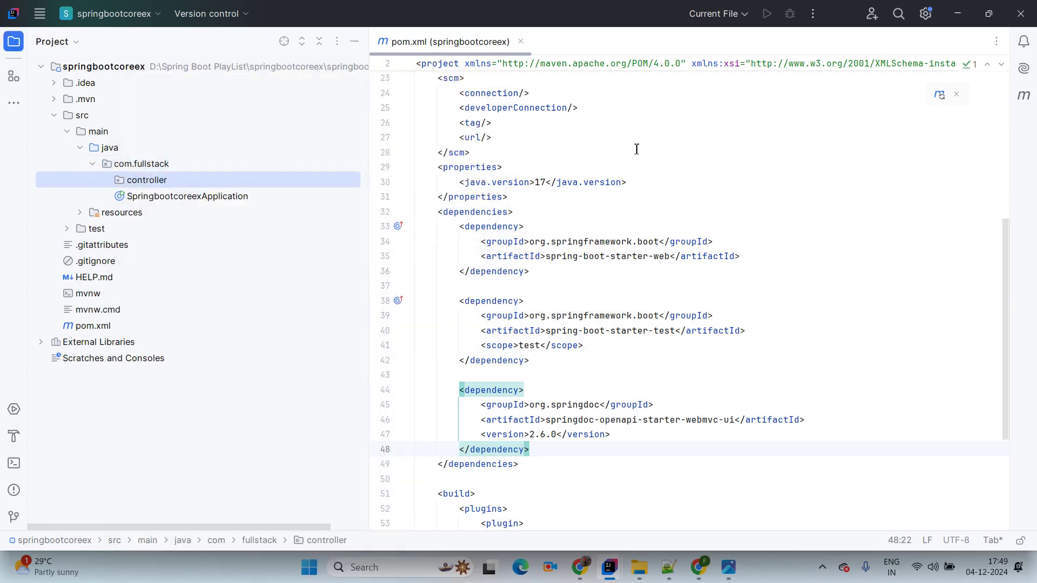
Create a Java class named ApplicationController in the controller package
right_click(135, 184)
mouse_move(171, 85)
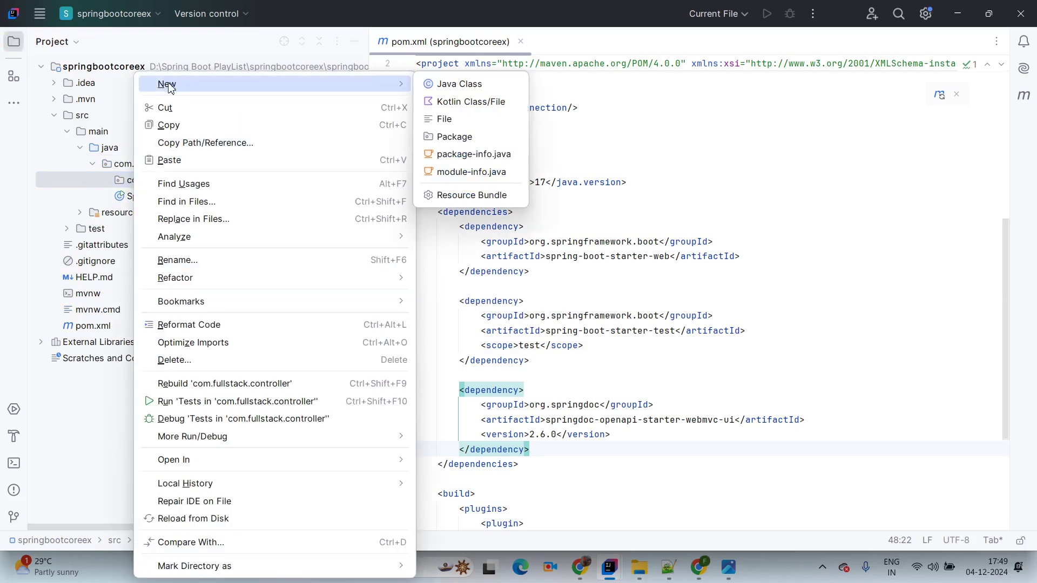
click(490, 84)
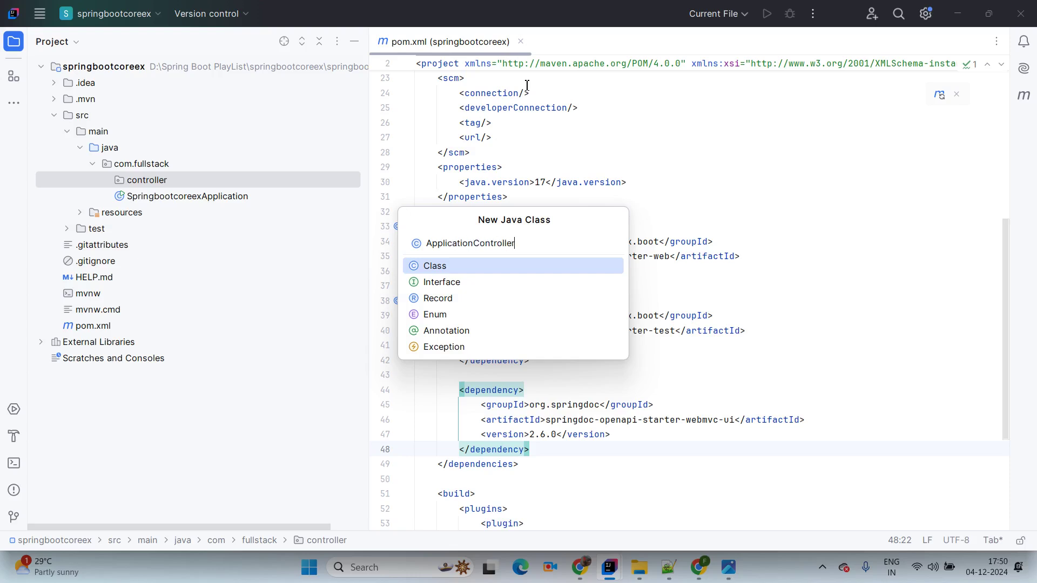
text(ApplicationController)
key(Return)
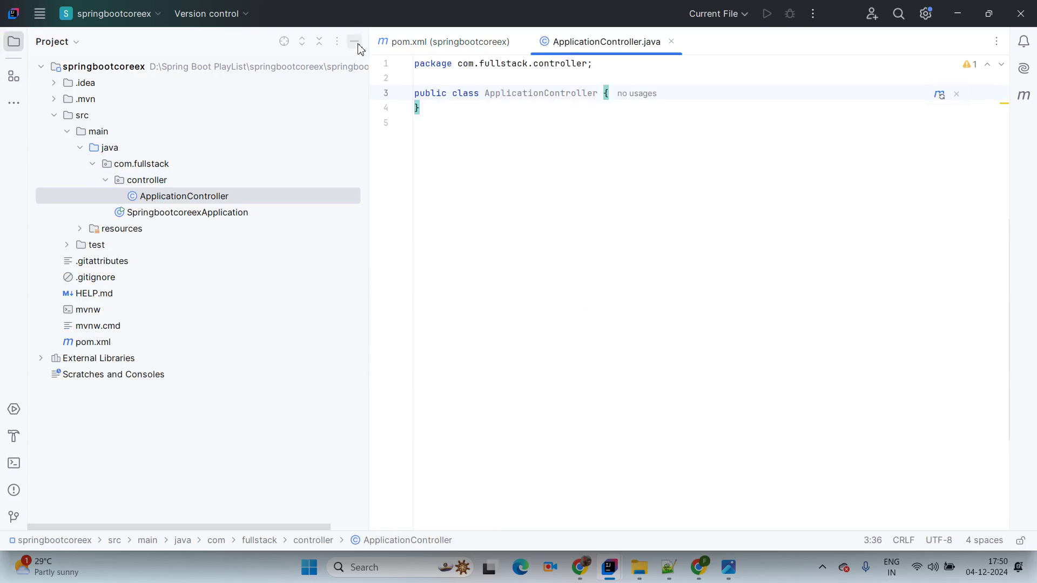
click(355, 42)
click(192, 76)
key(Return)
text(@Rest)
key(Return)
key(Return)
text(@Req)
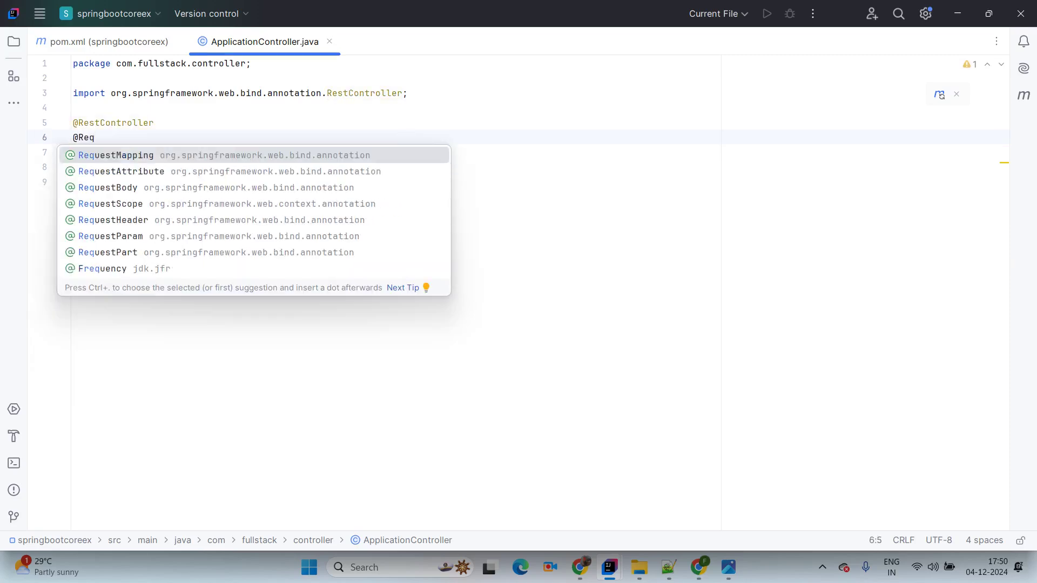
key(Return)
text(("")
key(Left)
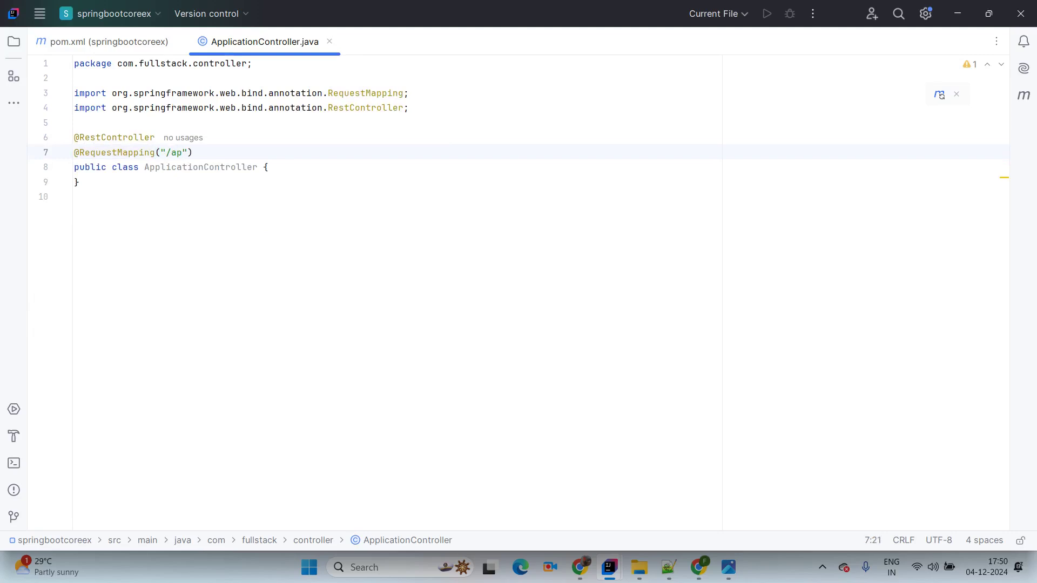
click(298, 174)
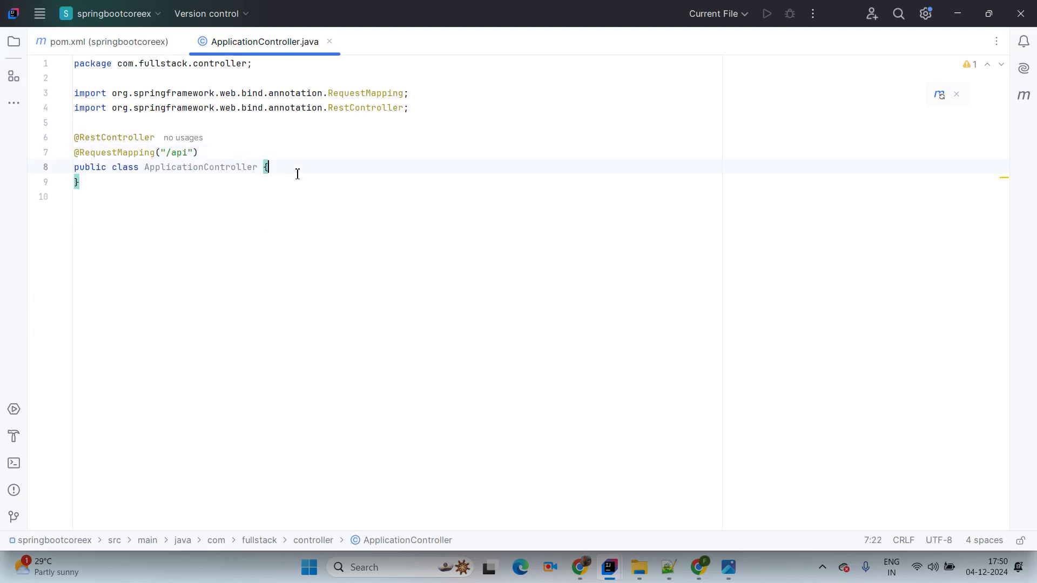
key(Return)
key(Return)
text(@GetM)
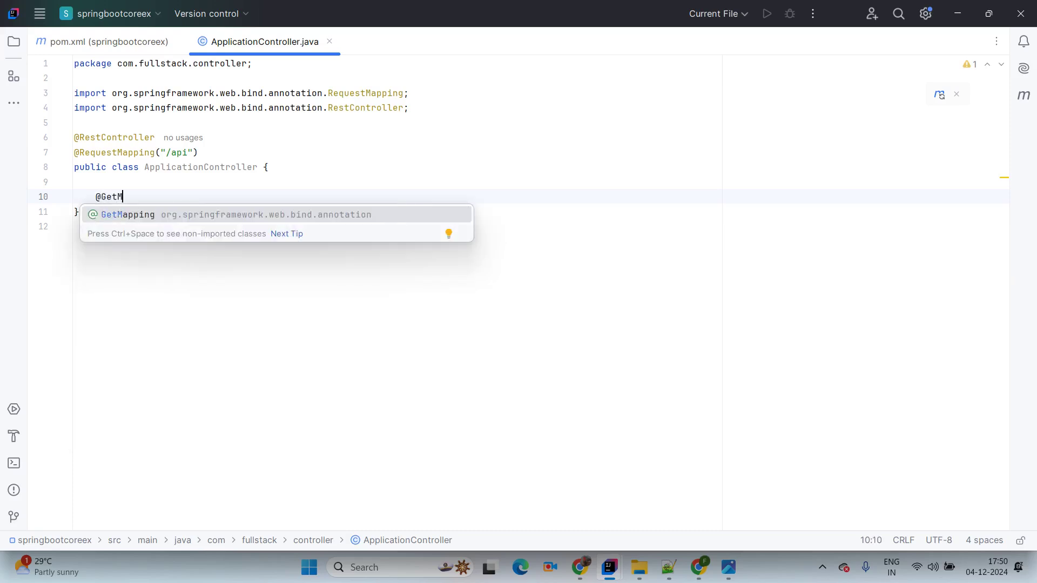
key(Return)
key(Return)
text(pub)
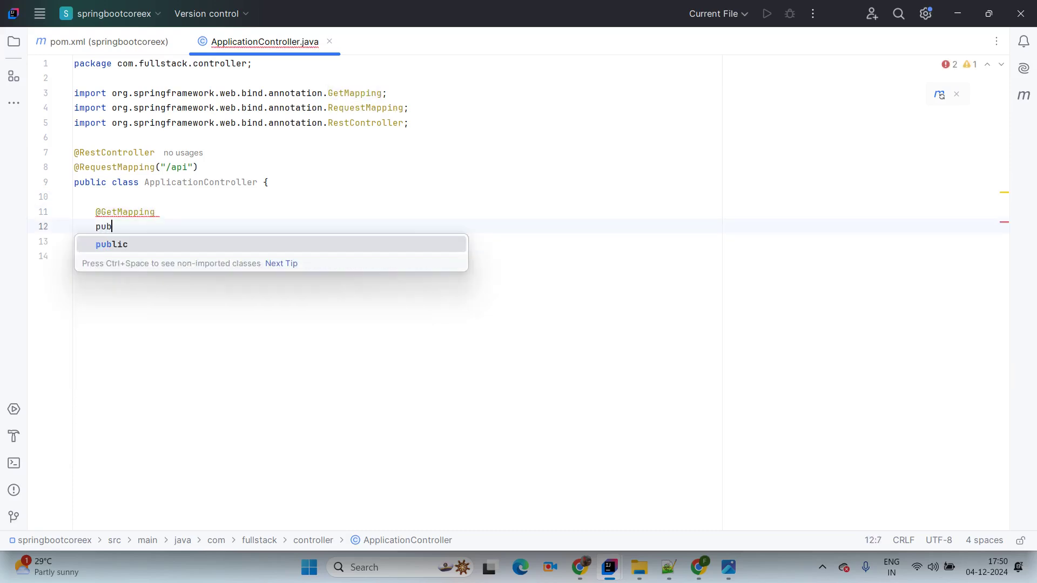
text(lic Respo)
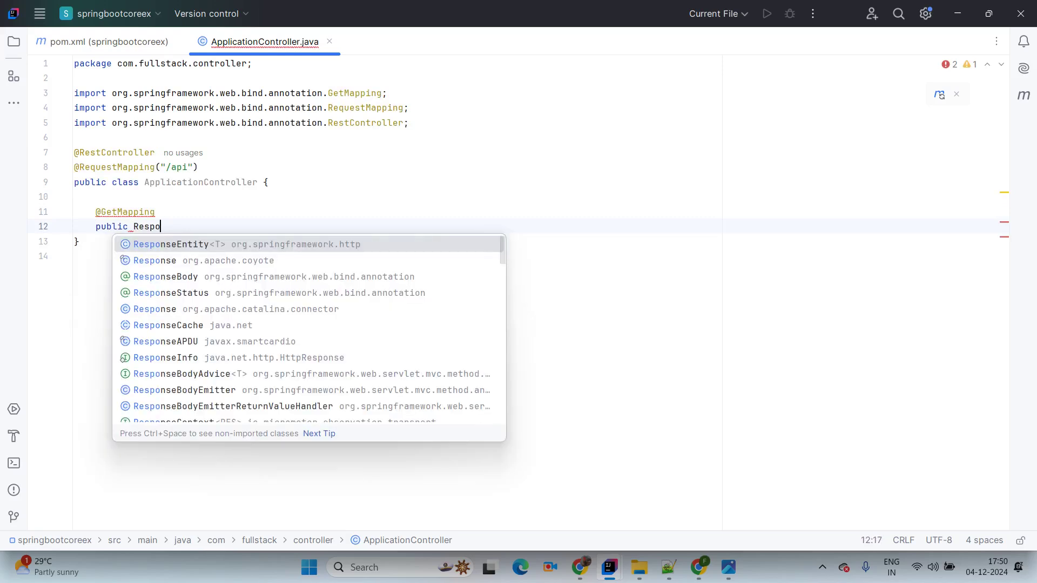
key(Return)
text(<Str>)
key(Return)
text(> sayH)
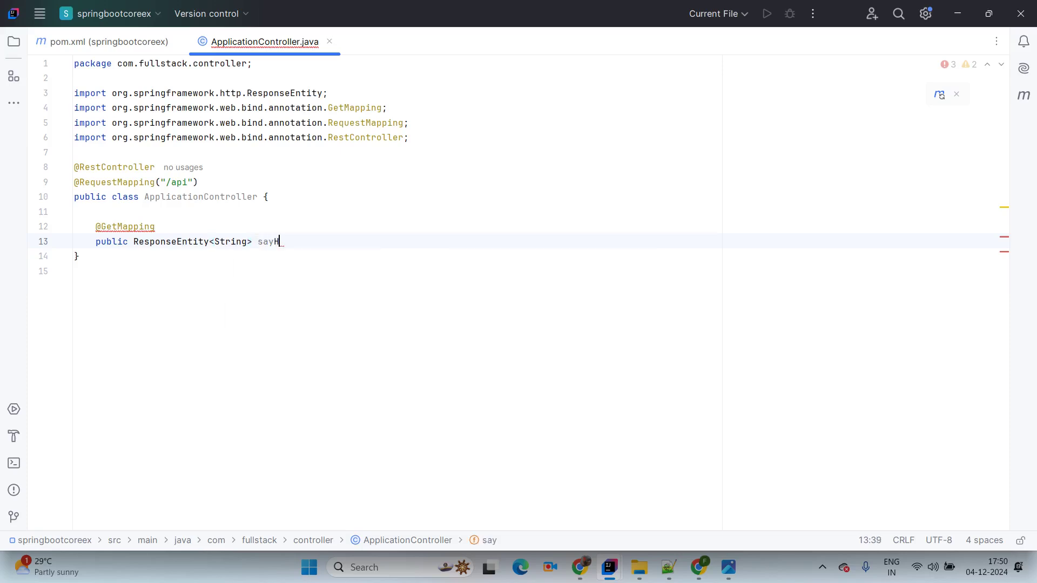
text(ello(){)
key(Return)
Make sayHello return ResponseEntity.ok("Welcome to Full Stack Java Developer, Pune")
text(return Respo)
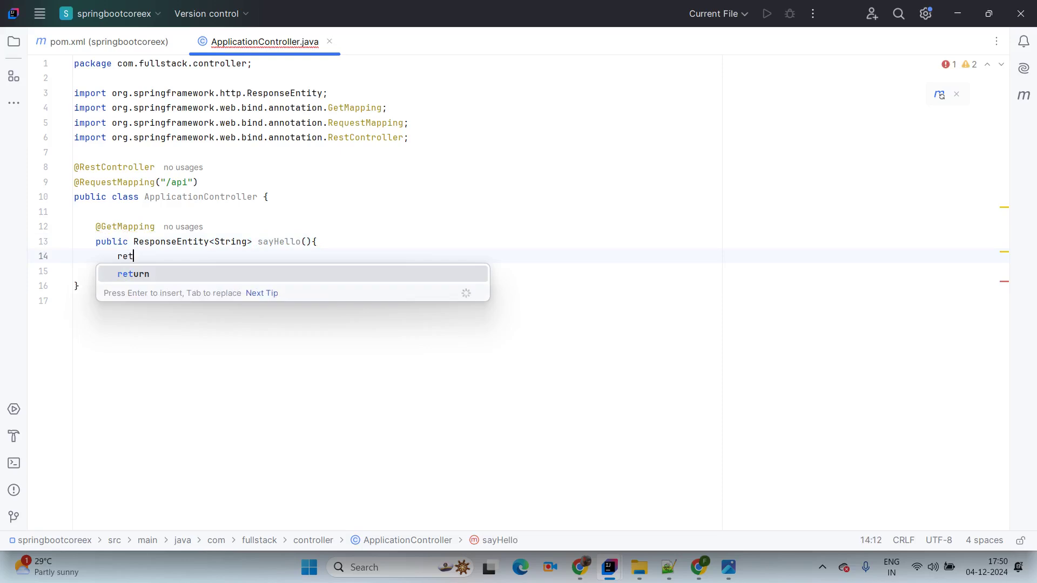
key(Down)
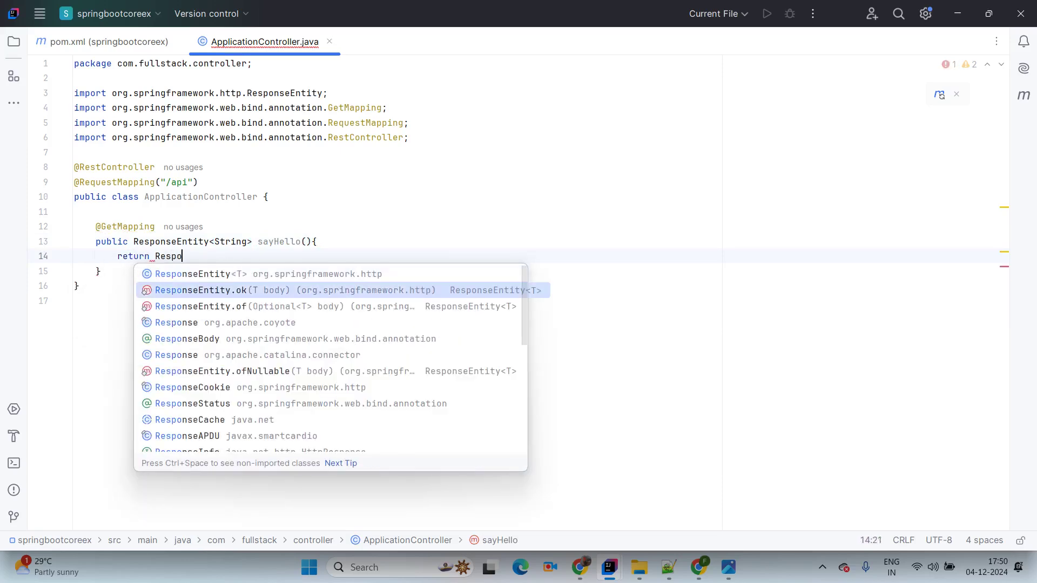
key(Return)
text("")
key(Left)
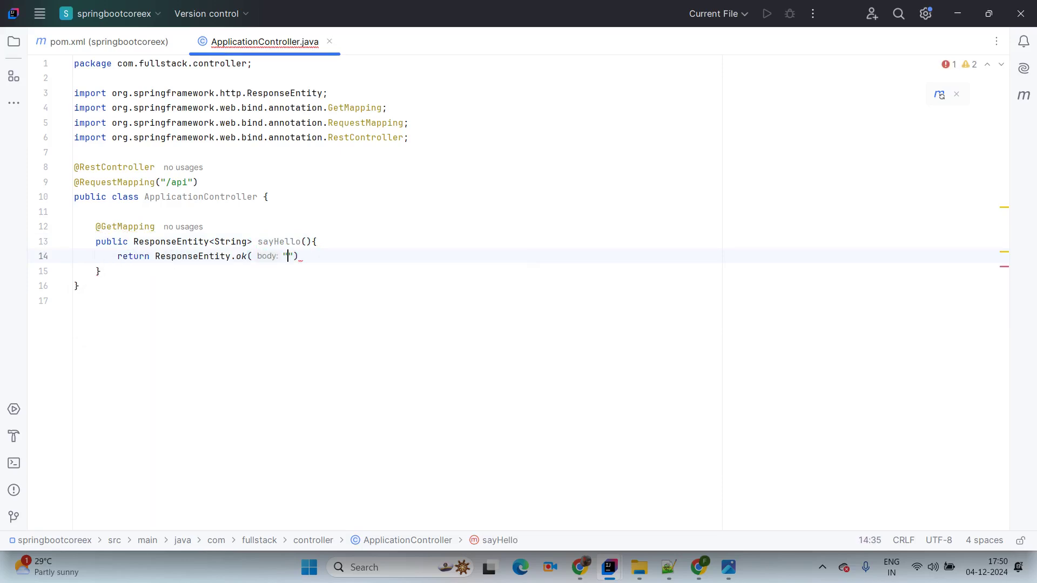
text(Welcome to Full Stack Java Developer, Pune");)
key(Down)
key(Return)
key(Return)
text(@GetM)
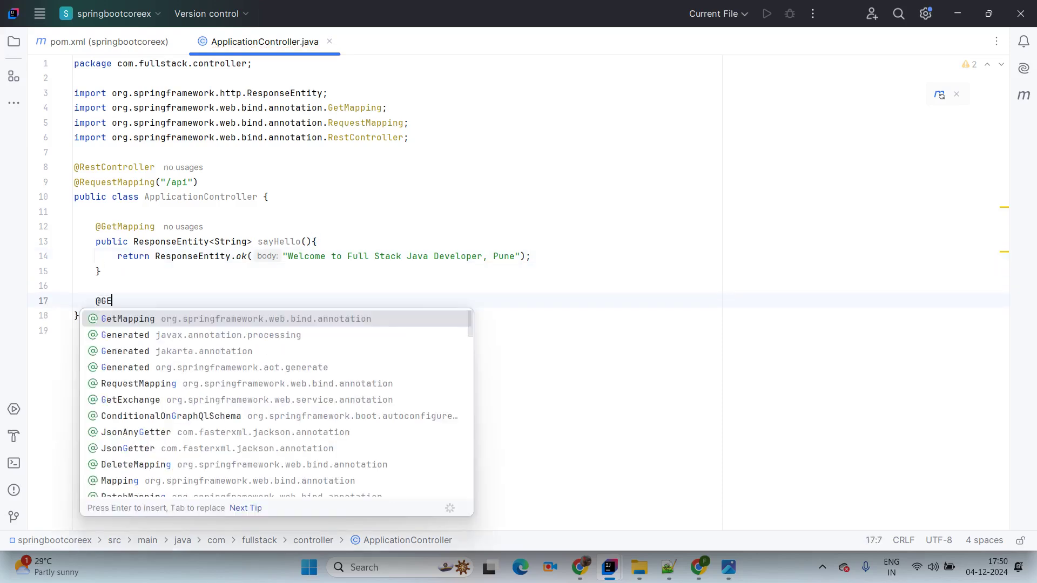
key(Return)
text(("/contact)
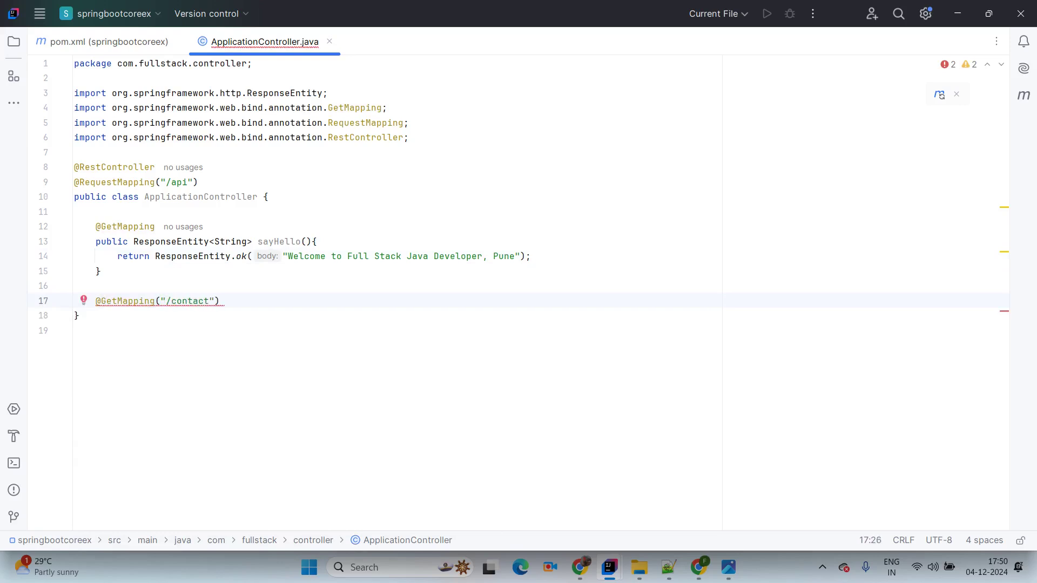
text(-us)
key(End)
Declare a public method contactUs() with return type ResponseEntity<String> under the "/contact-us" mapping
key(Return)
text(public )
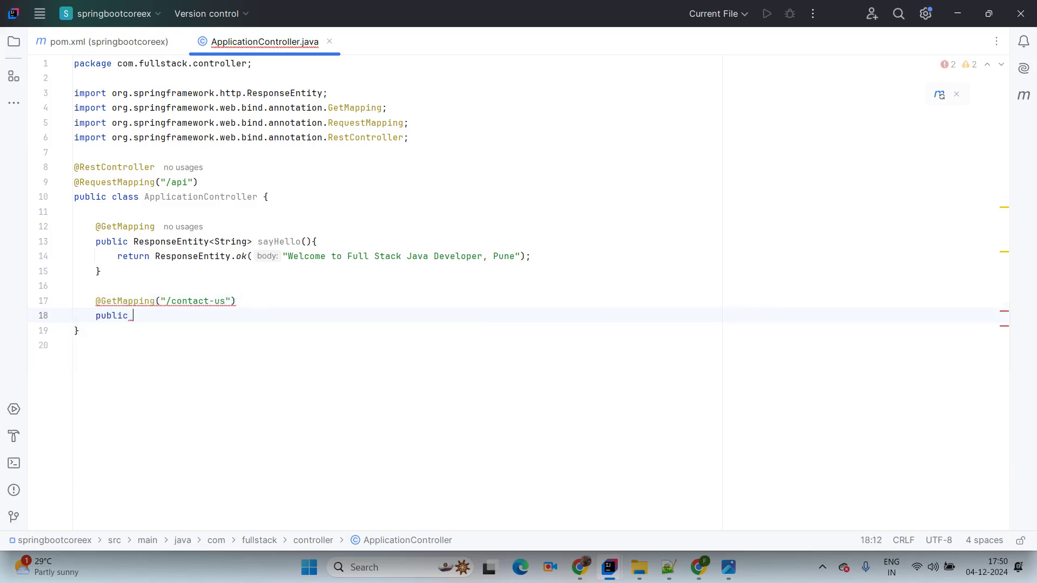
text(Respon)
key(Return)
text(<)
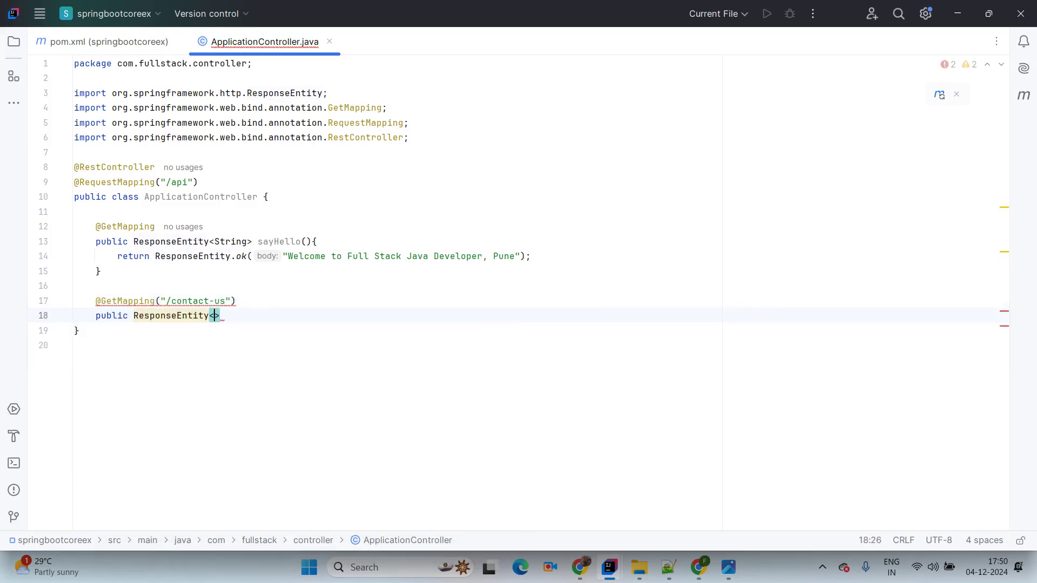
text(Str)
key(Return)
text(> contact)
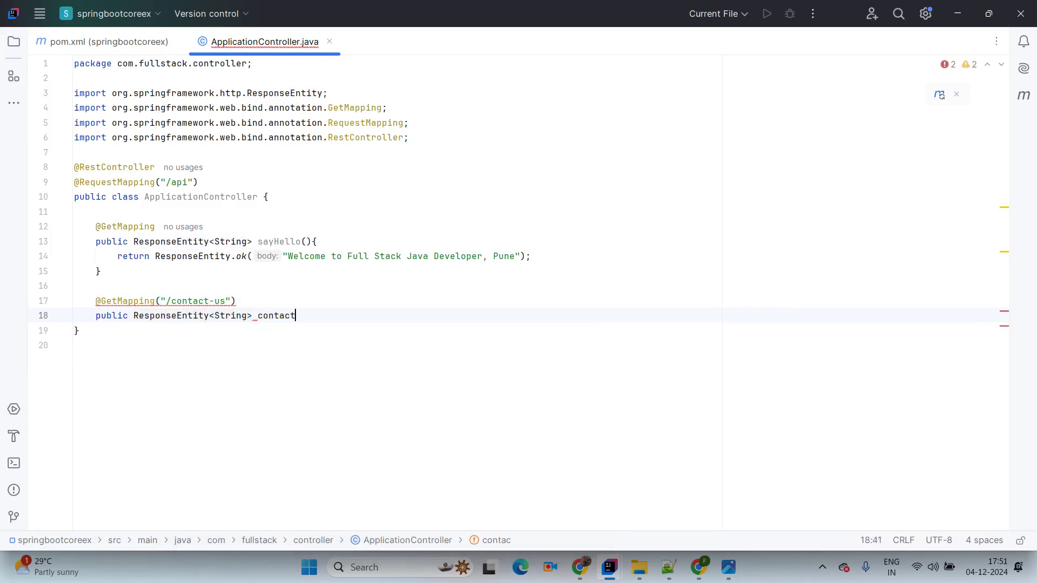
text(Us())
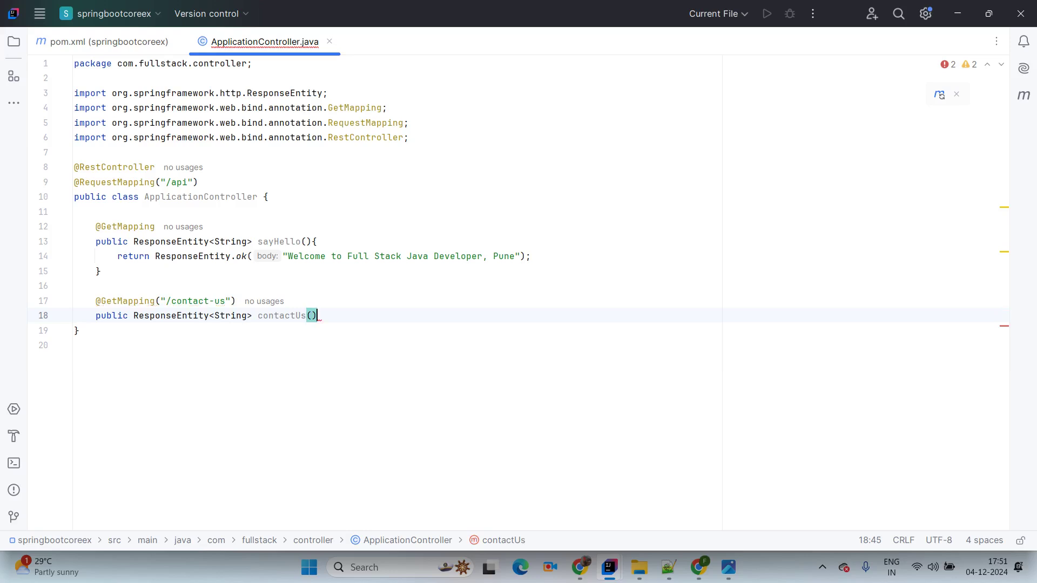
text({)
key(Return)
Make contactUs return ResponseEntity.ok with an empty string as its body
text(return Res)
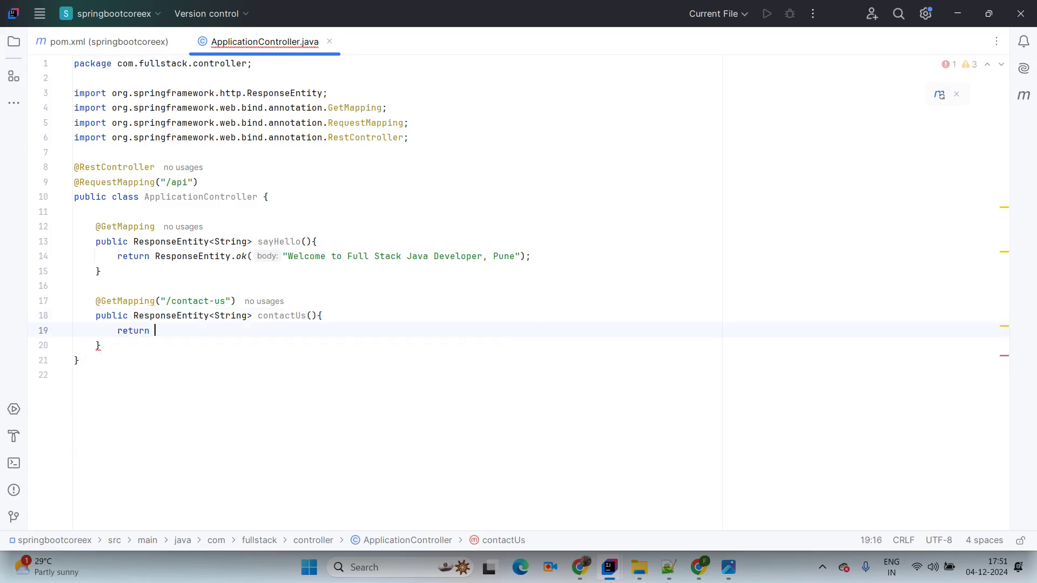
key(Down)
key(Down)
key(Return)
text("");)
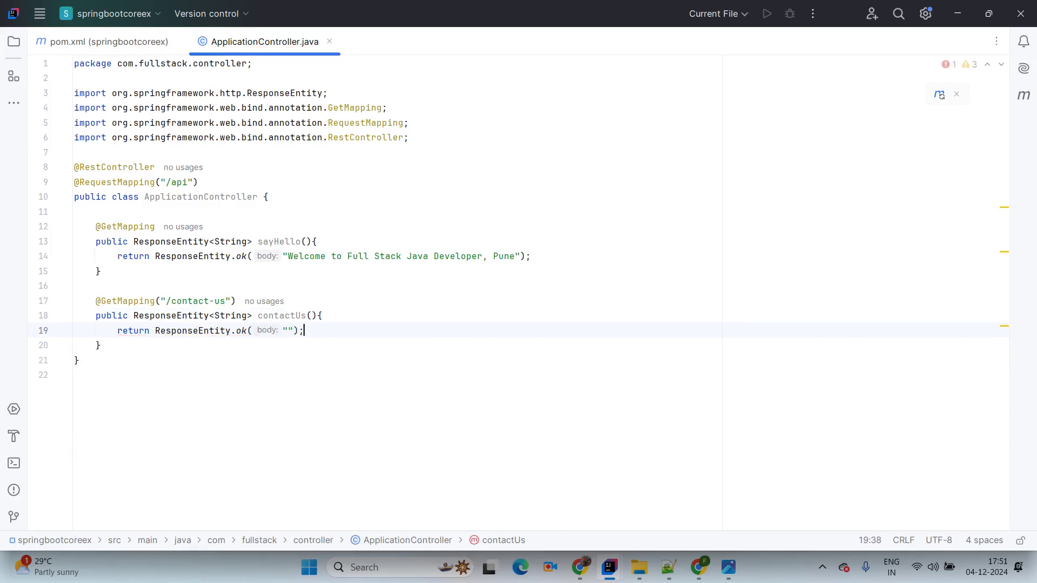
Copy the two-line contact text with the office phone numbers from the Notepad++ note "new 657" into the contactUs response string in IntelliJ IDEA
click(668, 568)
click(908, 56)
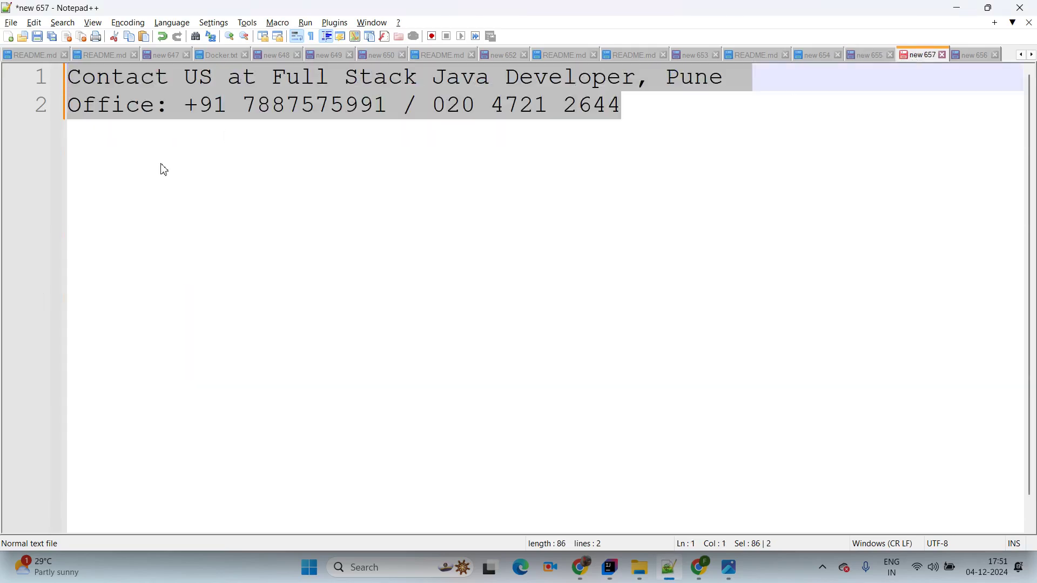
key(alt+Tab)
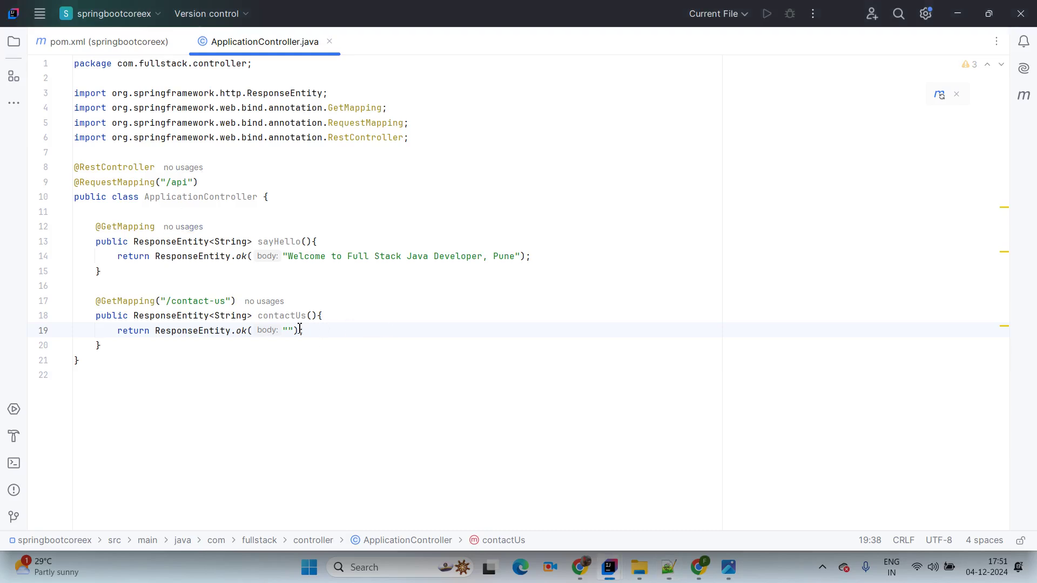
key(ctrl+v)
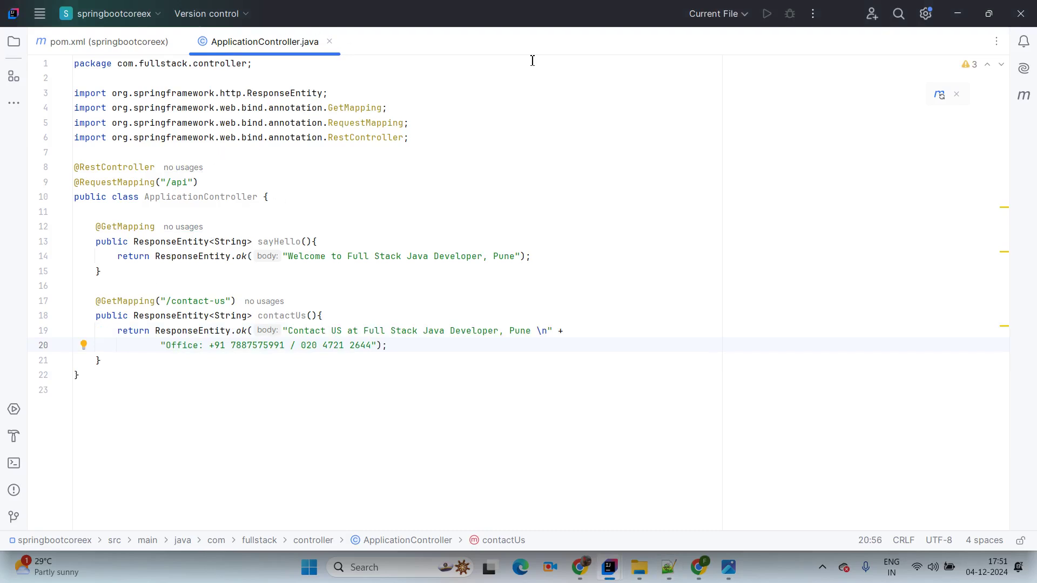
Build the springbootcoreex project with the Maven goals mvn clean install and check the build result
click(1023, 95)
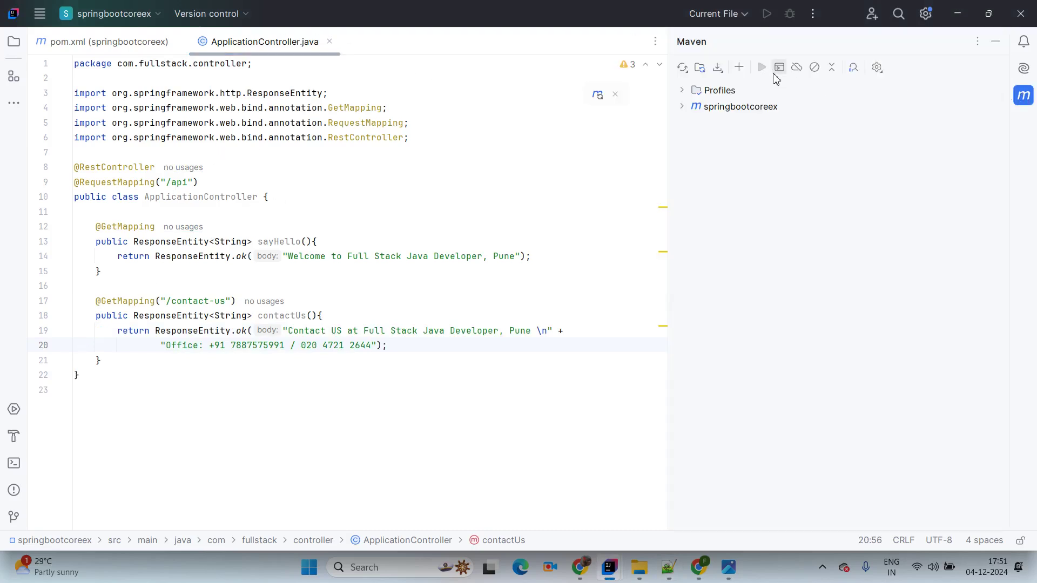
click(779, 69)
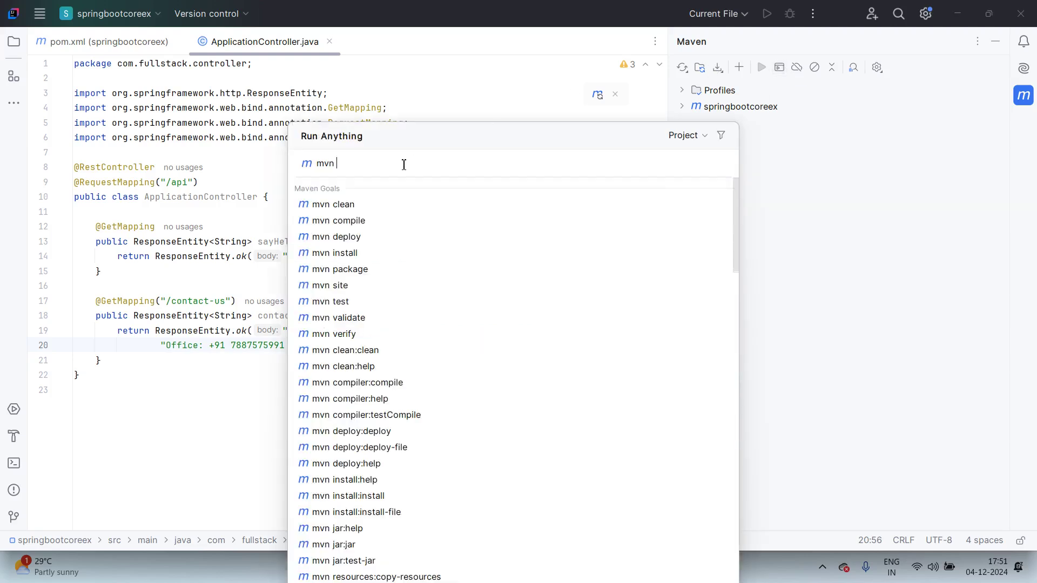
text(clean install)
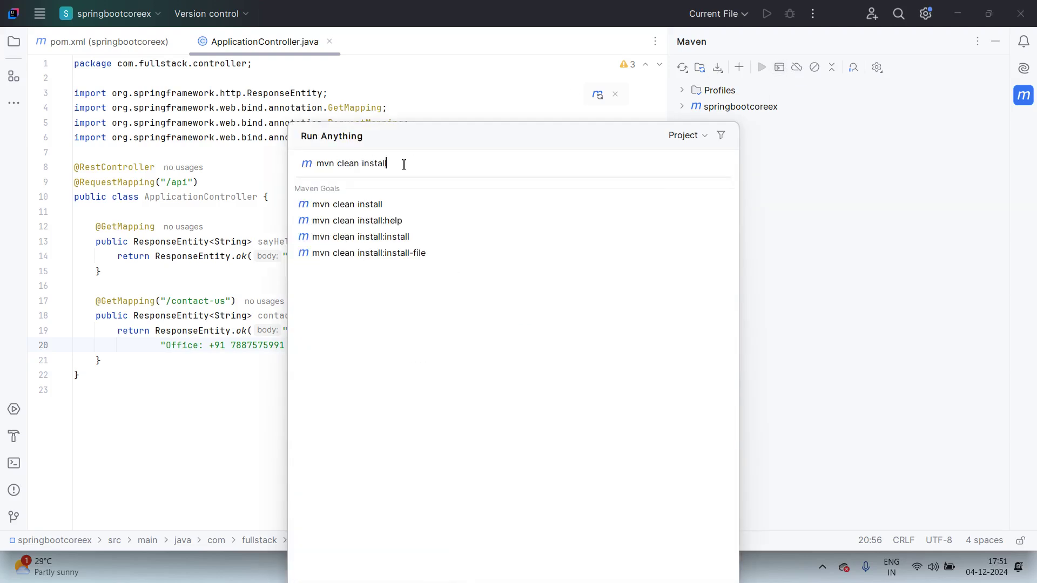
key(Return)
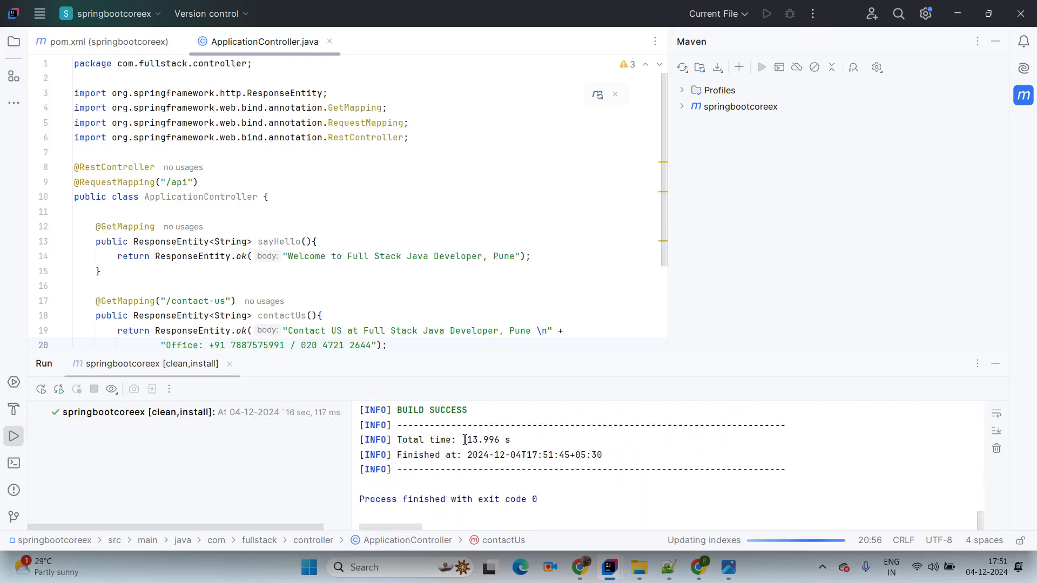
drag(473, 413, 380, 408)
Reload the Maven project and open the SpringbootcoreexApplication class from the com.fullstack package
click(682, 67)
click(707, 106)
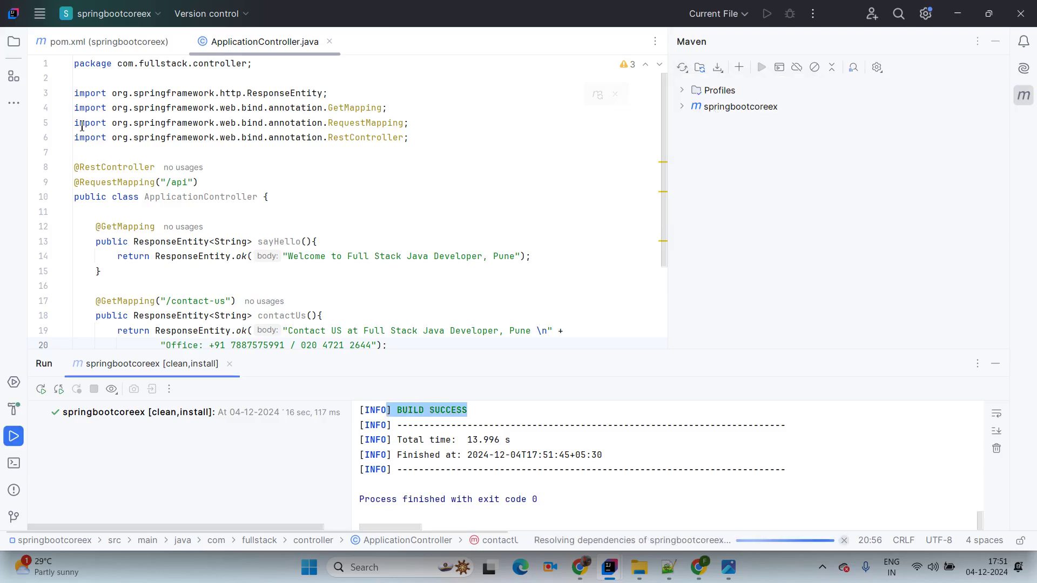
click(14, 42)
double_click(161, 212)
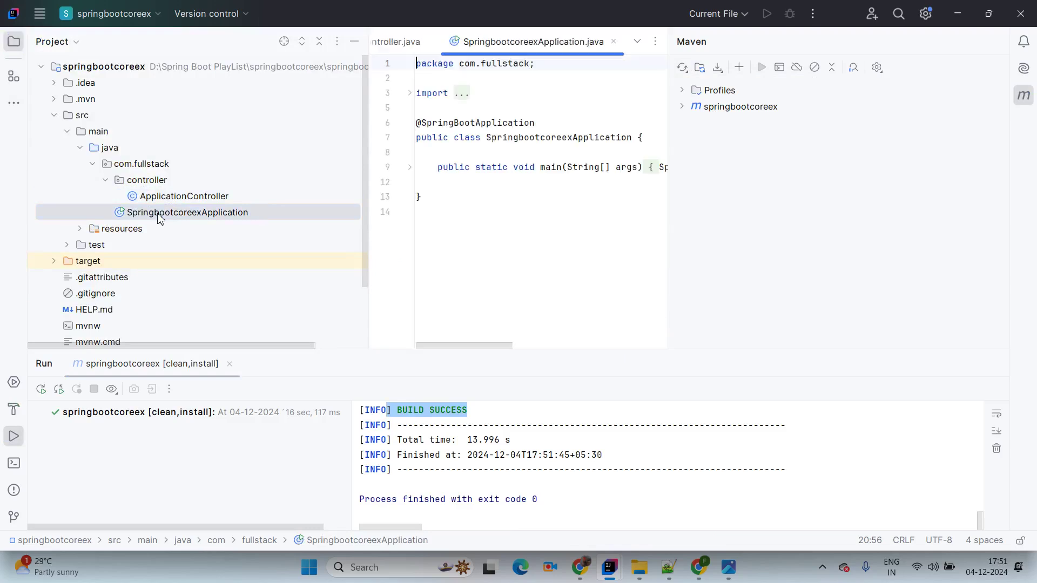
Run the SpringbootcoreexApplication main class and hide the Maven tool window
right_click(487, 138)
click(537, 373)
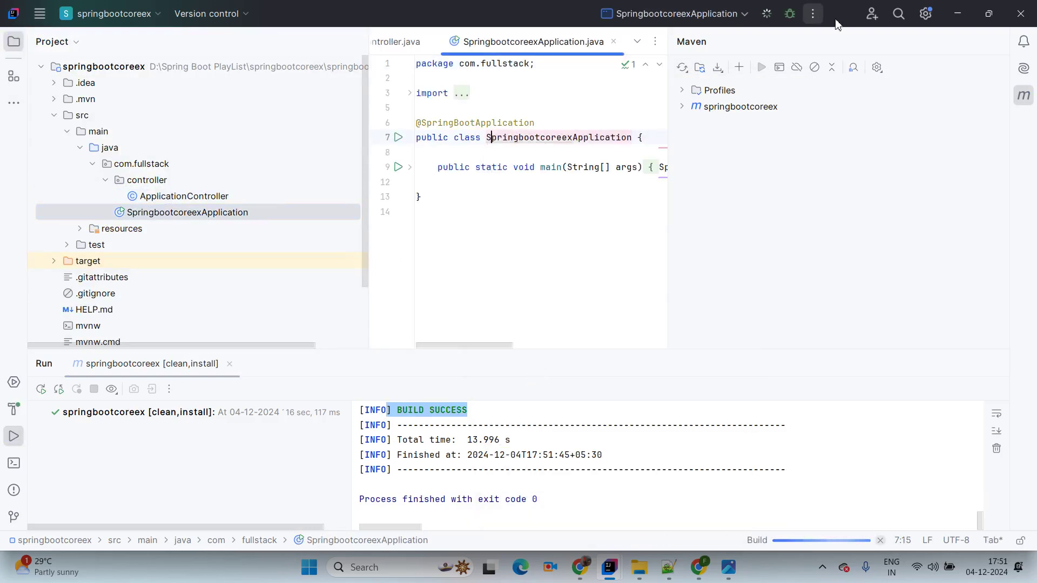
click(996, 43)
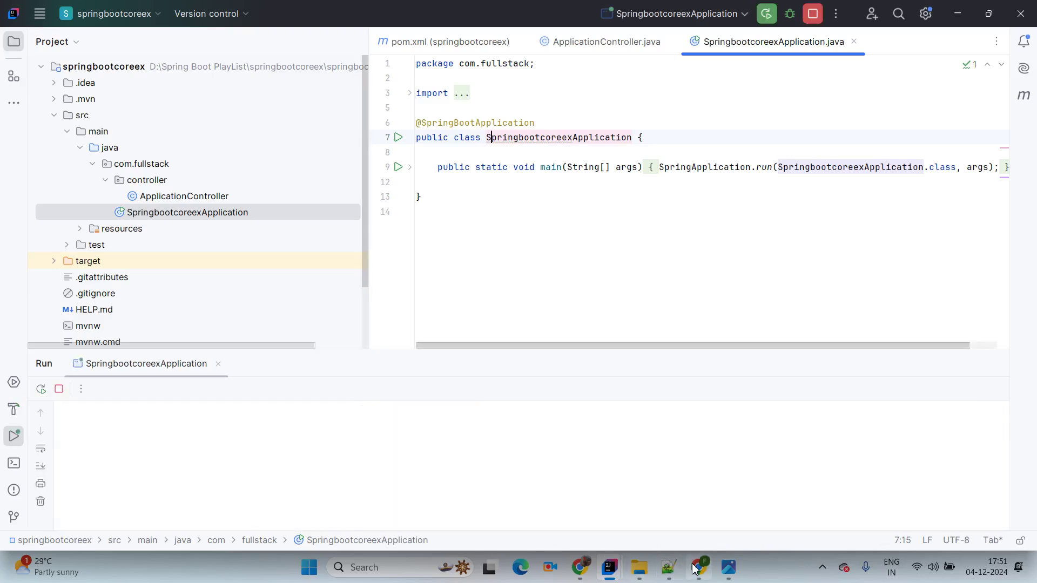
Switch to Chrome and open localhost:8080/swagger-ui.html in a new tab
mouse_move(698, 567)
click(684, 505)
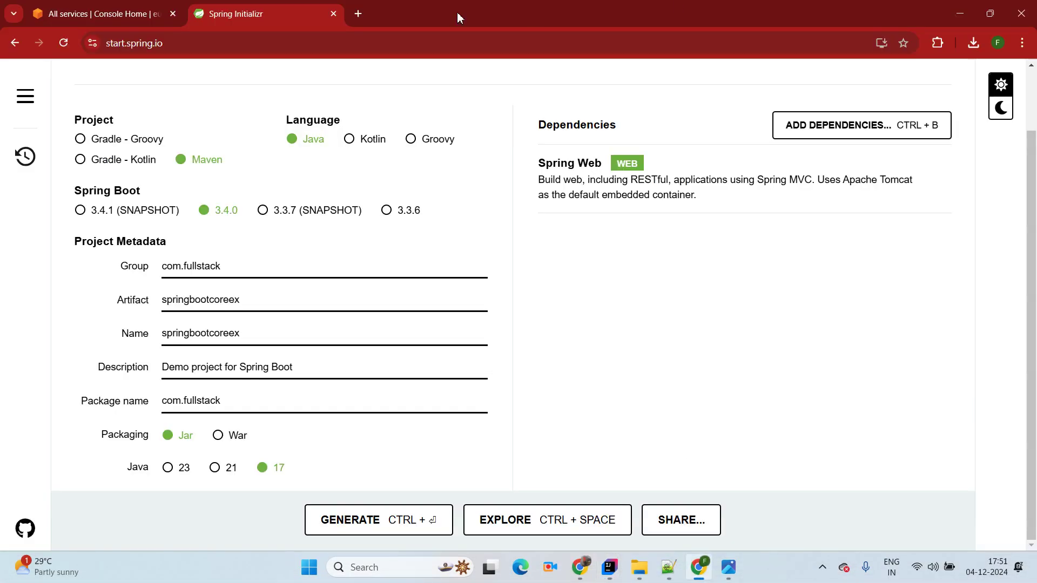
click(357, 13)
text(loca)
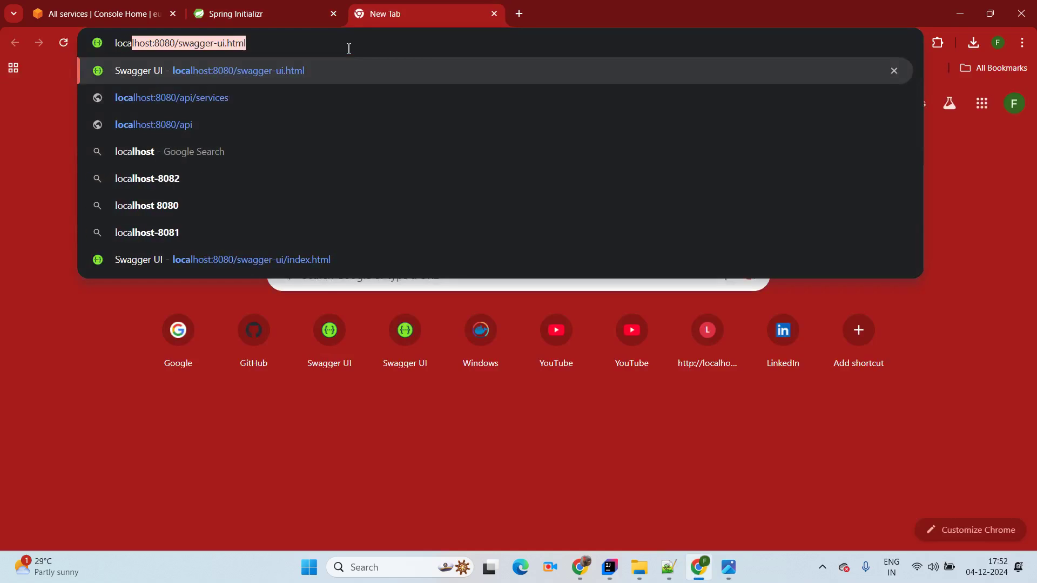
key(Return)
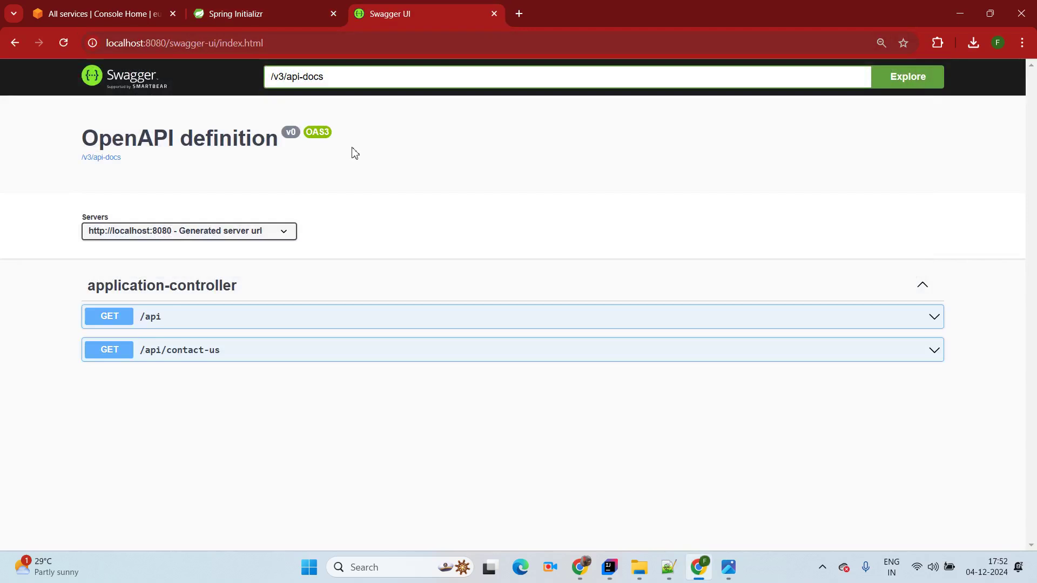
Try out the GET /api endpoint in Swagger UI, execute it and check the response body
click(246, 323)
scroll(455, 257, down, 3)
click(899, 208)
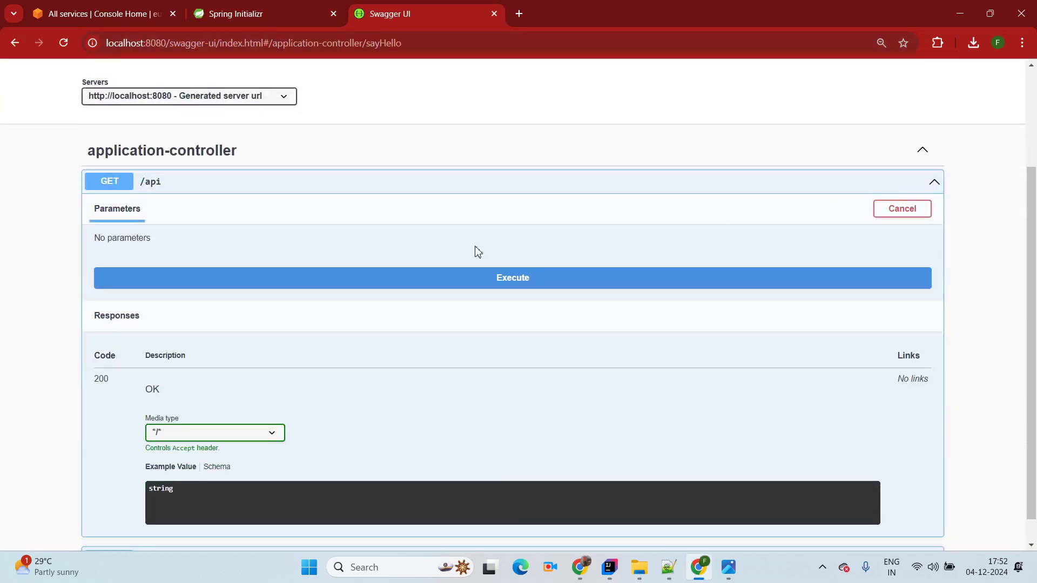
click(446, 282)
scroll(392, 225, down, 1)
scroll(392, 224, down, 2)
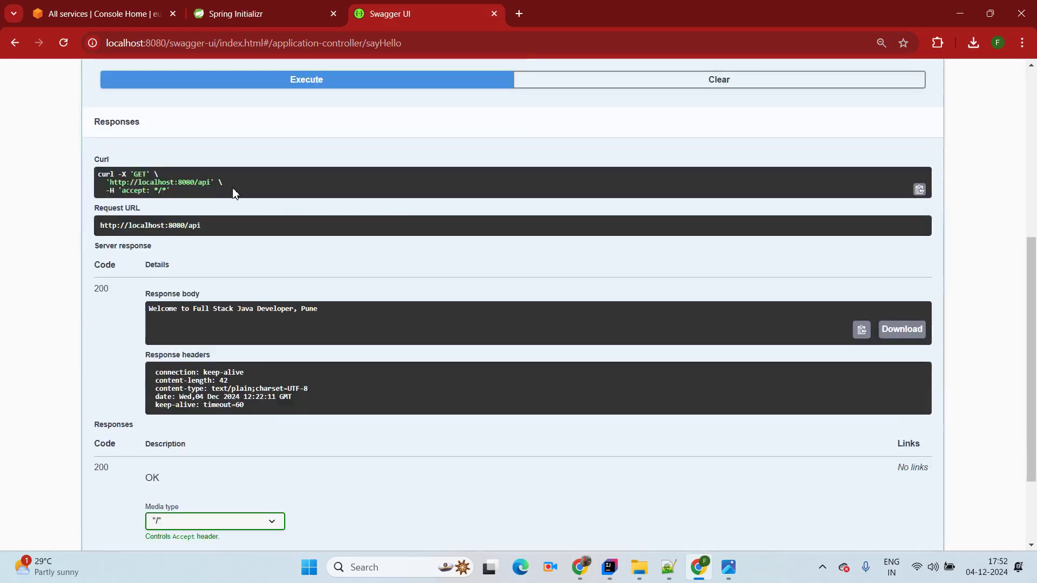
scroll(257, 273, down, 2)
scroll(262, 272, up, 6)
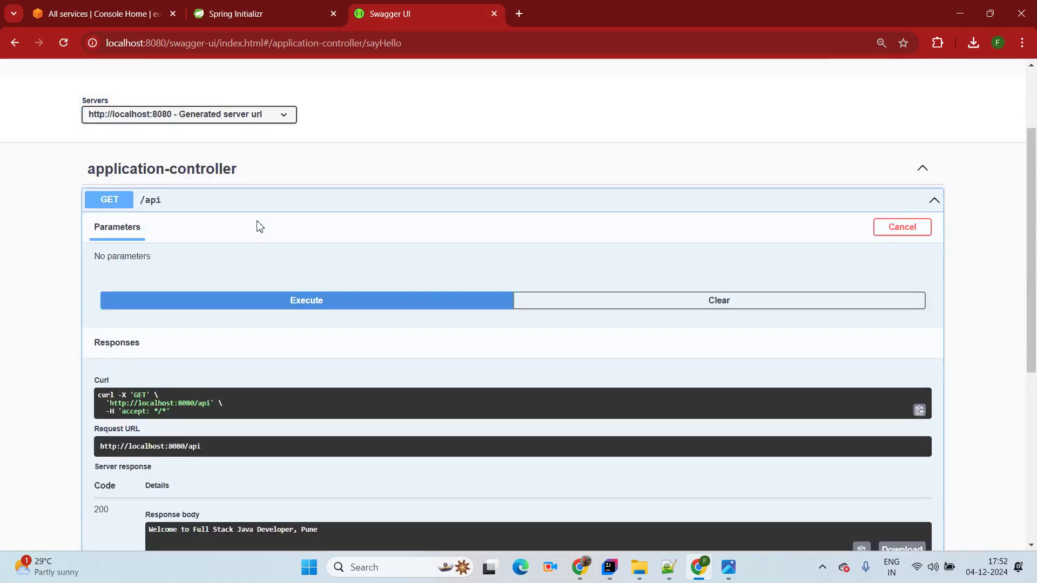
Collapse GET /api, execute the GET /api/contact-us endpoint and examine its response body
click(255, 201)
click(208, 348)
scroll(594, 248, down, 2)
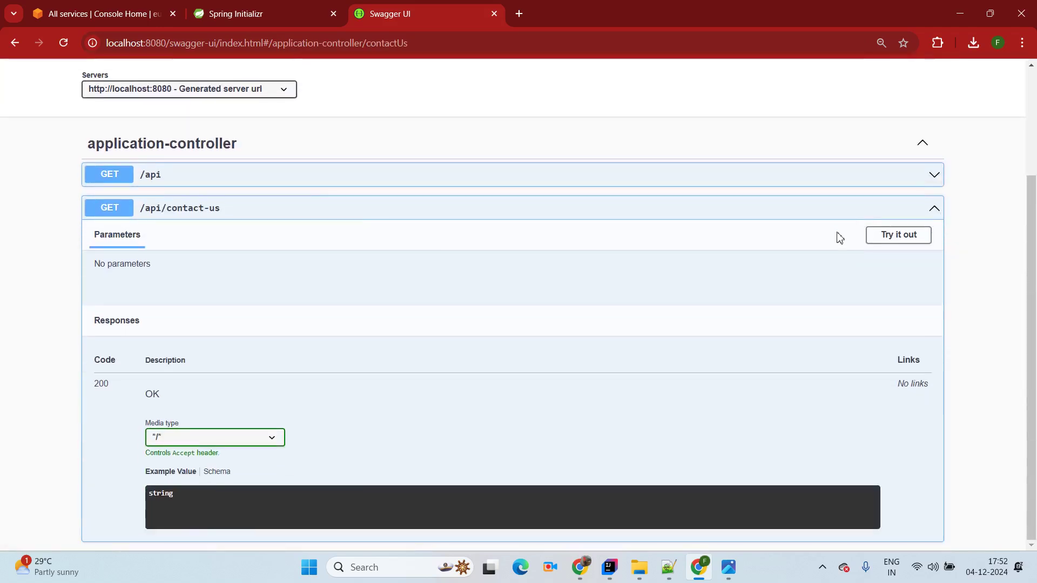
click(898, 234)
click(440, 305)
scroll(292, 417, down, 2)
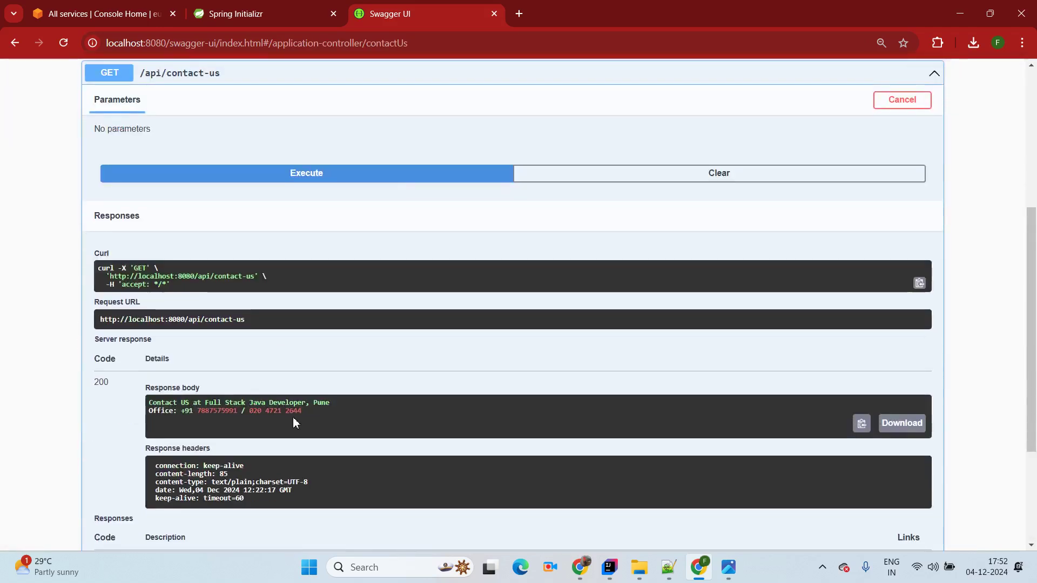
drag(261, 409, 157, 388)
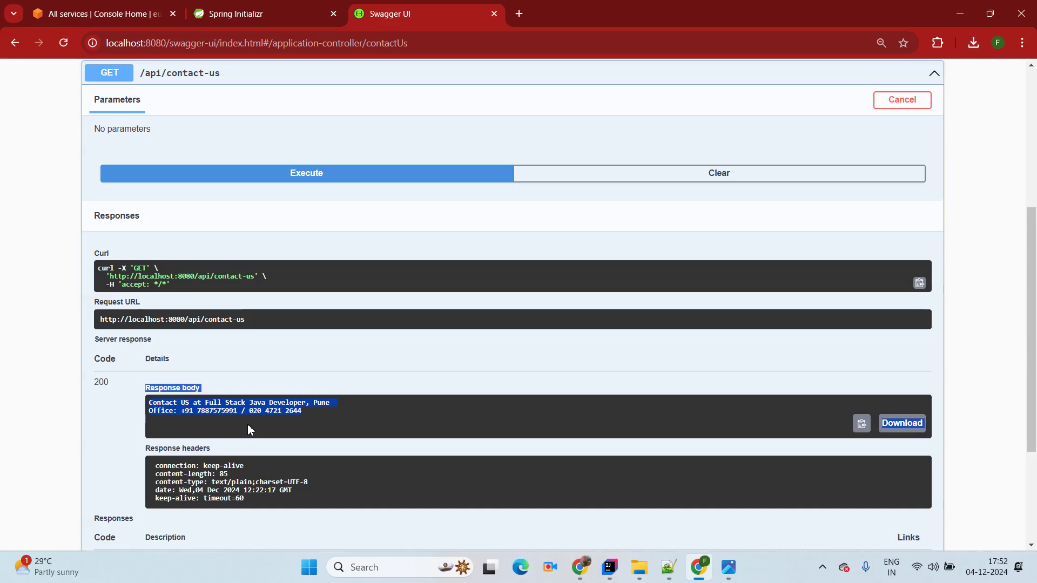
click(270, 416)
key(ctrl+plus)
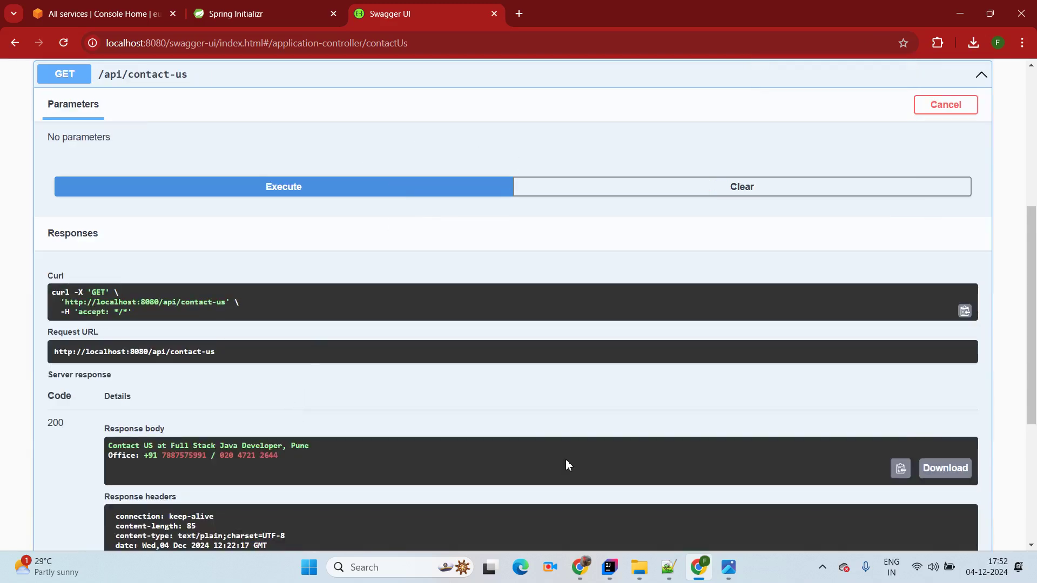
Switch to IntelliJ IDEA and stop the running SpringbootcoreexApplication
mouse_move(609, 567)
click(685, 495)
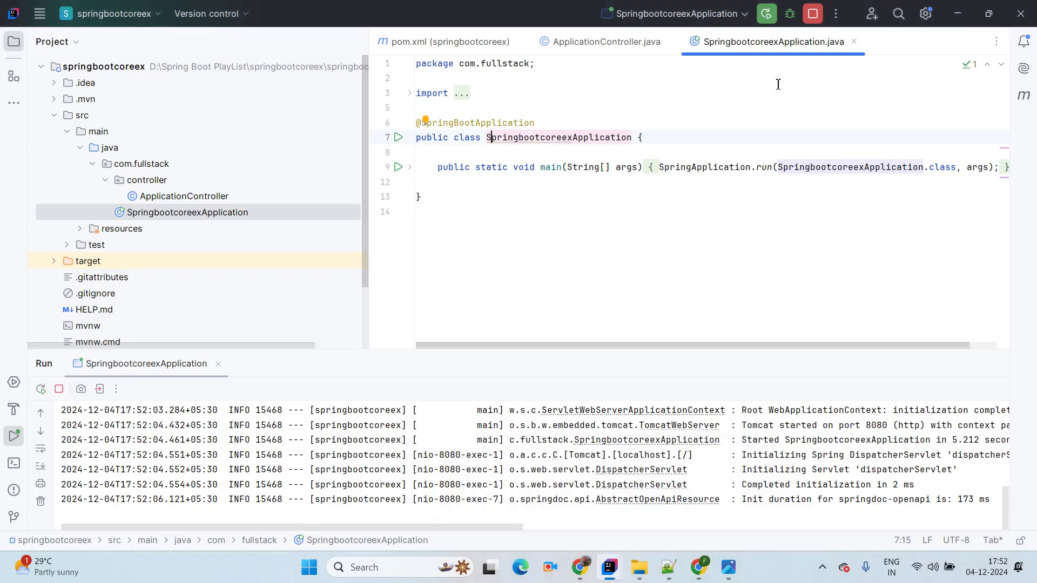
click(813, 14)
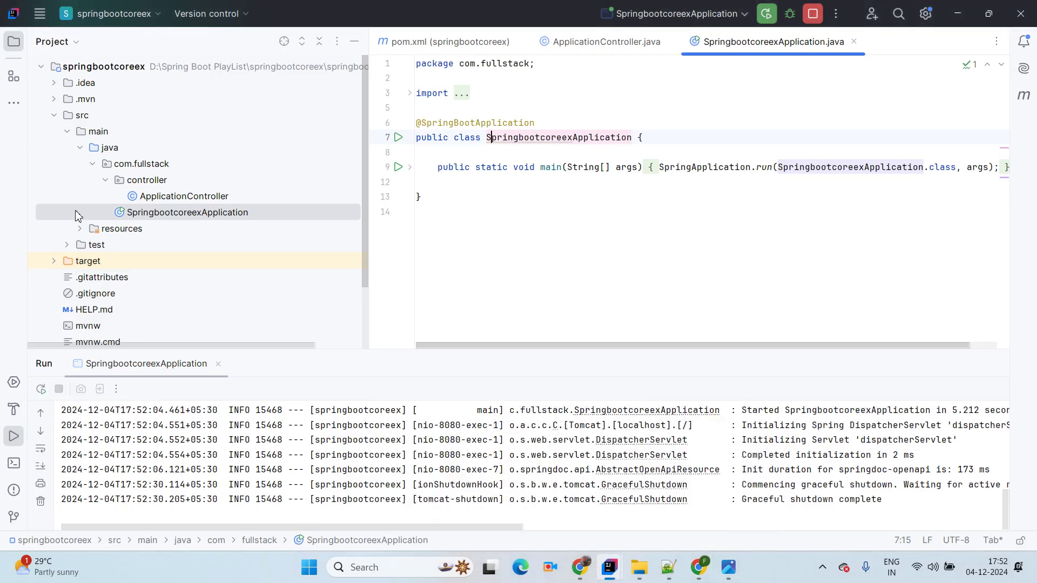
Expand the project's target folder and show the springbootcoreex-0.0.1-SNAPSHOT jar in File Explorer
scroll(59, 270, down, 2)
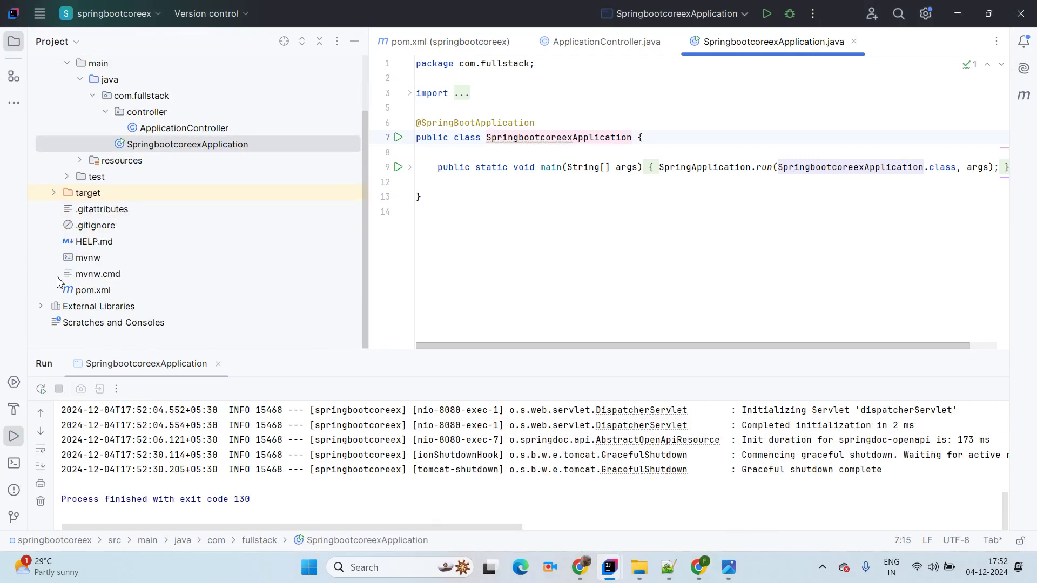
click(52, 193)
right_click(124, 326)
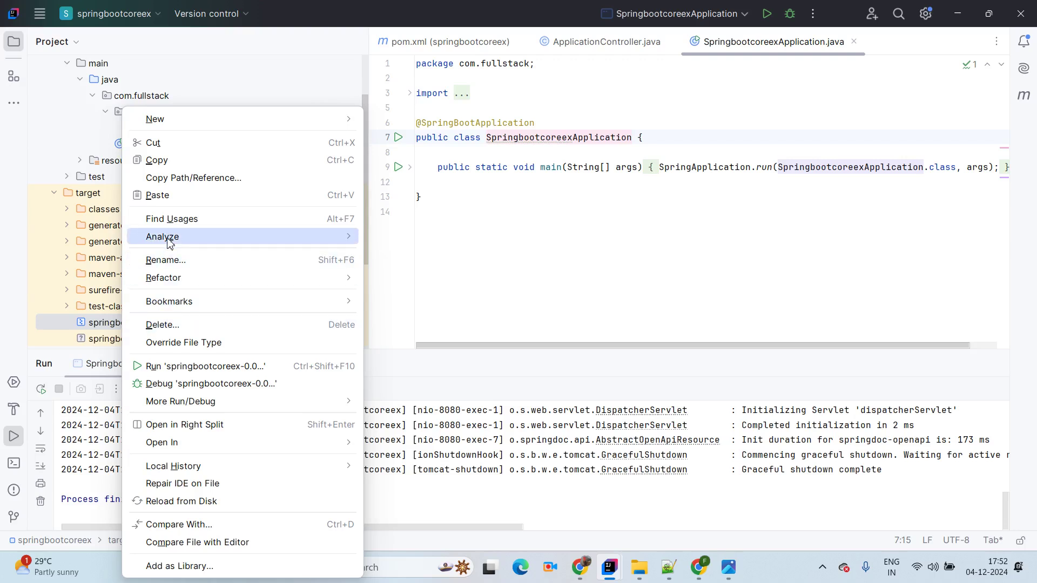
mouse_move(167, 449)
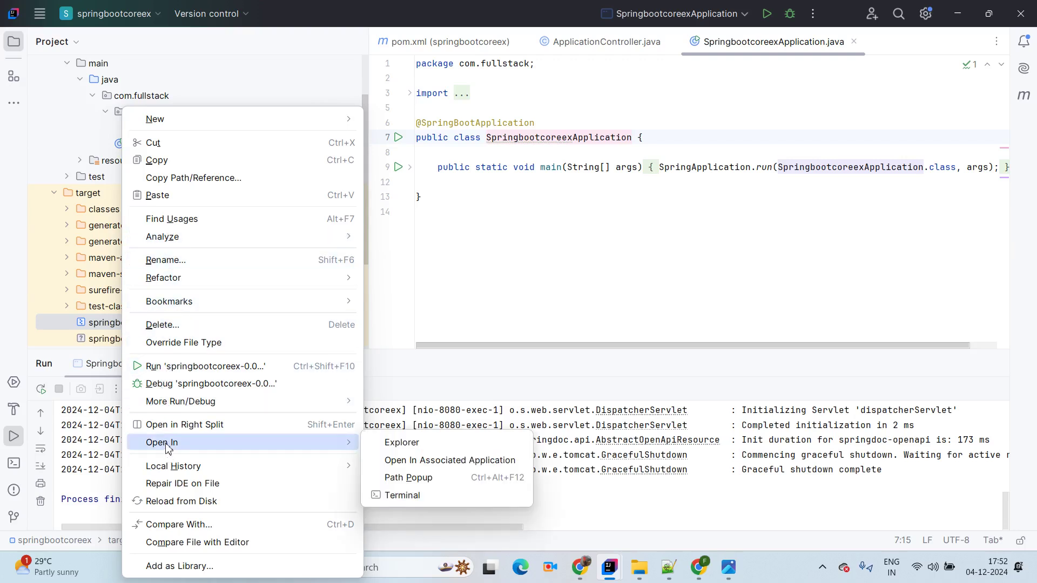
click(400, 444)
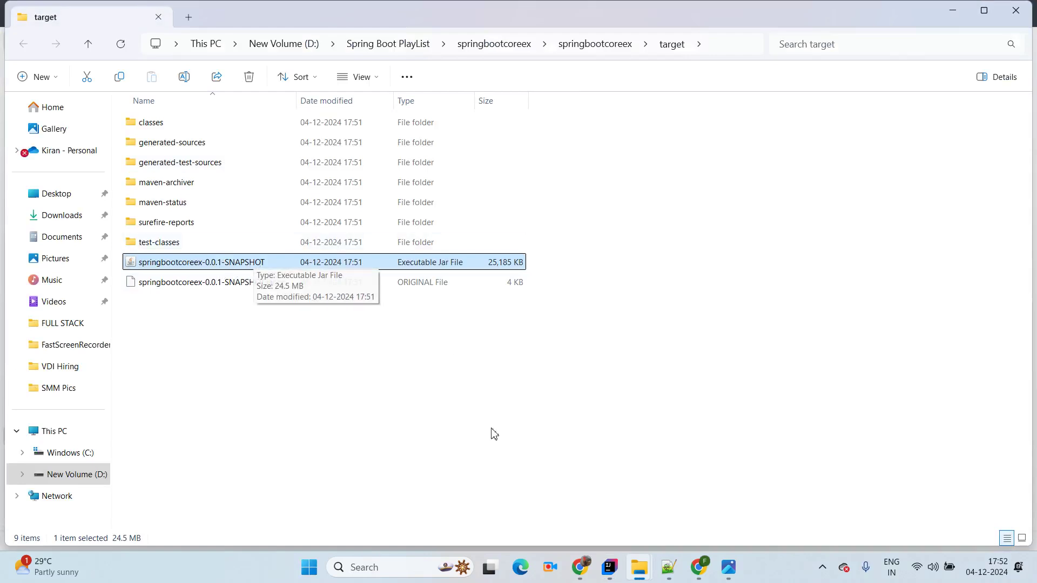
Switch to Chrome, search Google for "aws" in a new tab and open the AWS Free Tier page
click(698, 566)
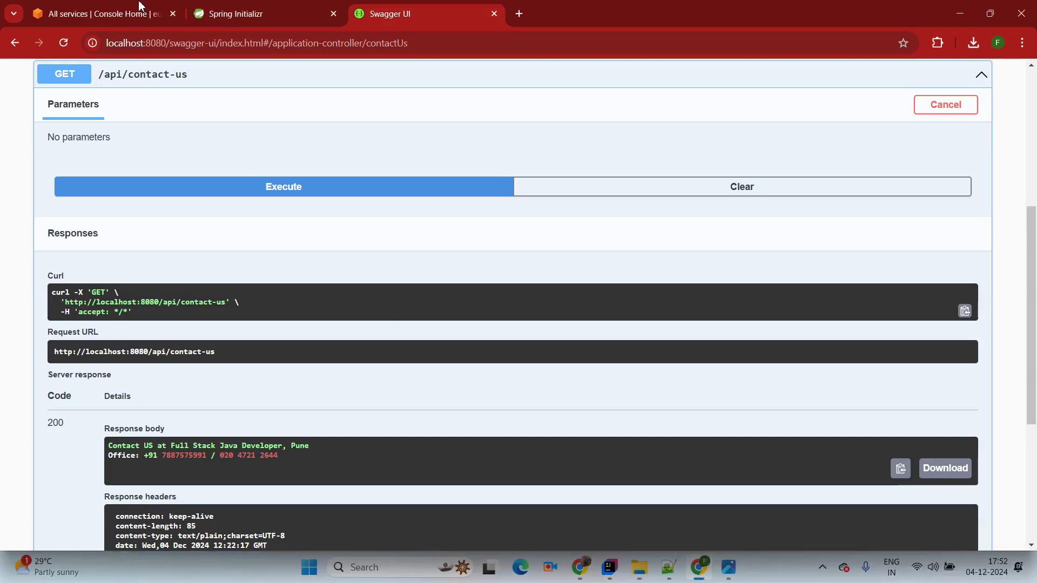
click(518, 21)
text(goo)
key(Return)
text(aws)
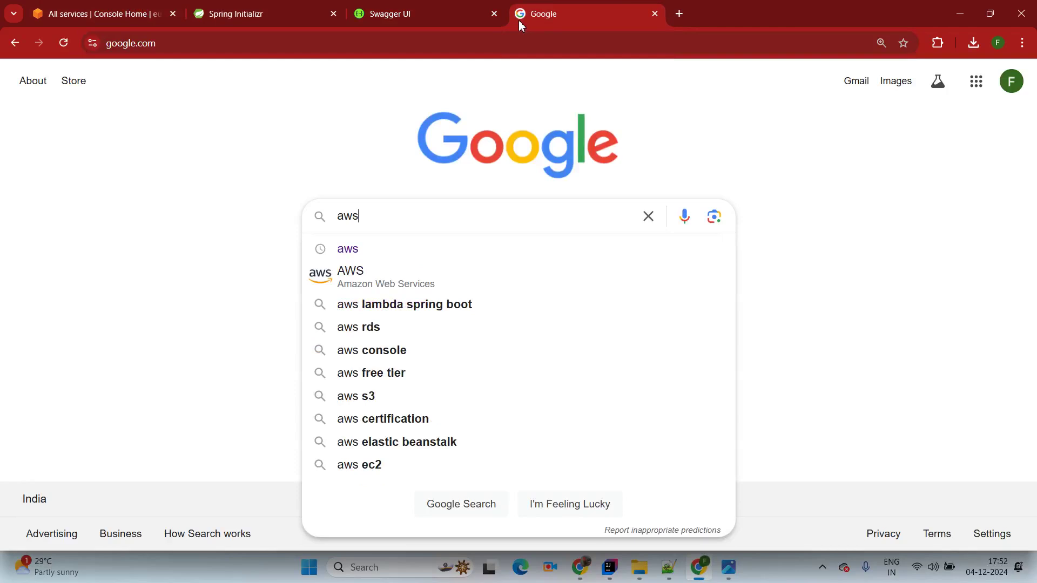
key(Return)
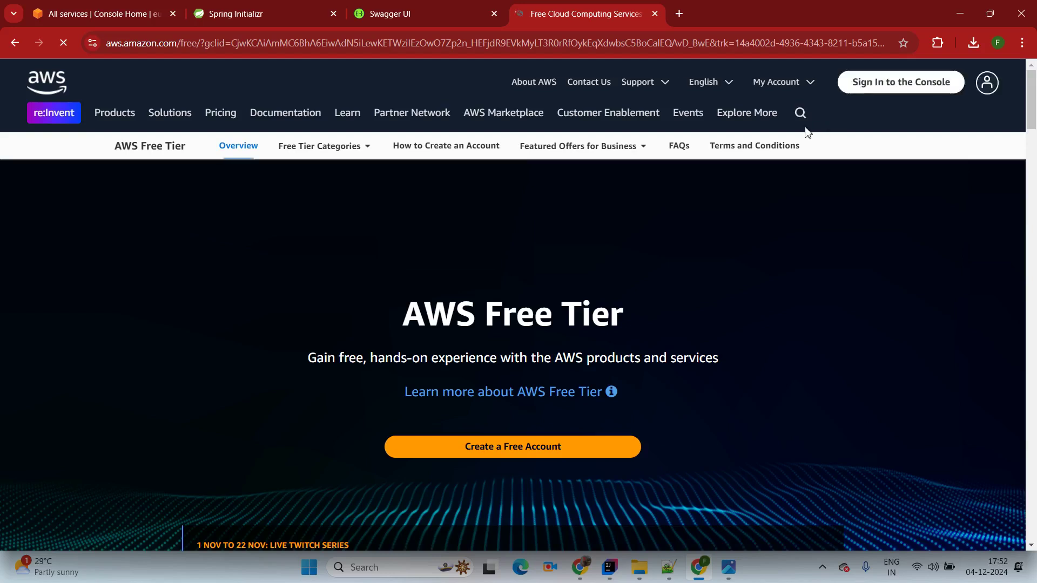
View the profile login option on the AWS site, dismiss it and close the AWS Free Tier page
click(988, 84)
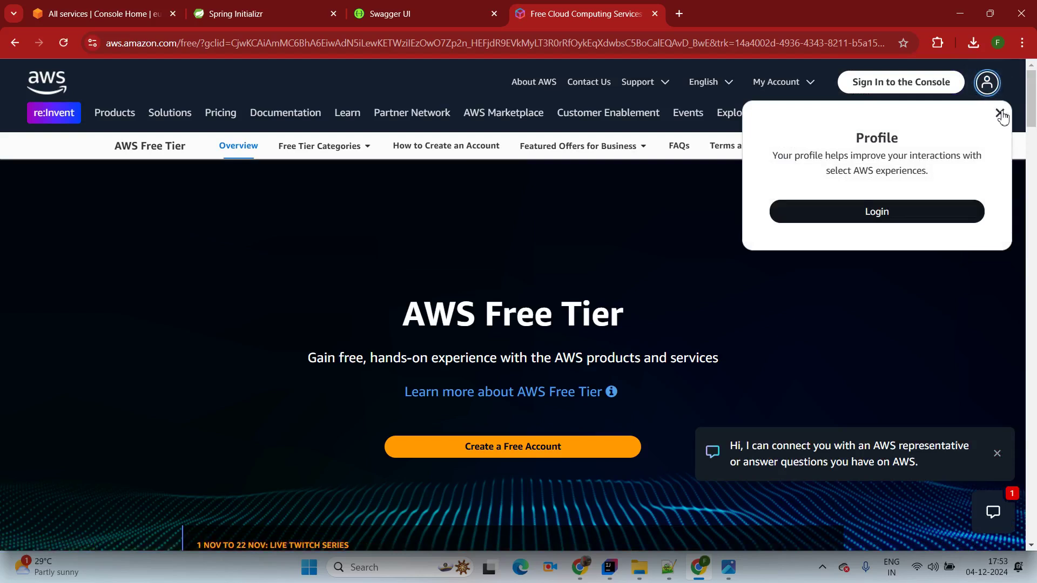
click(999, 112)
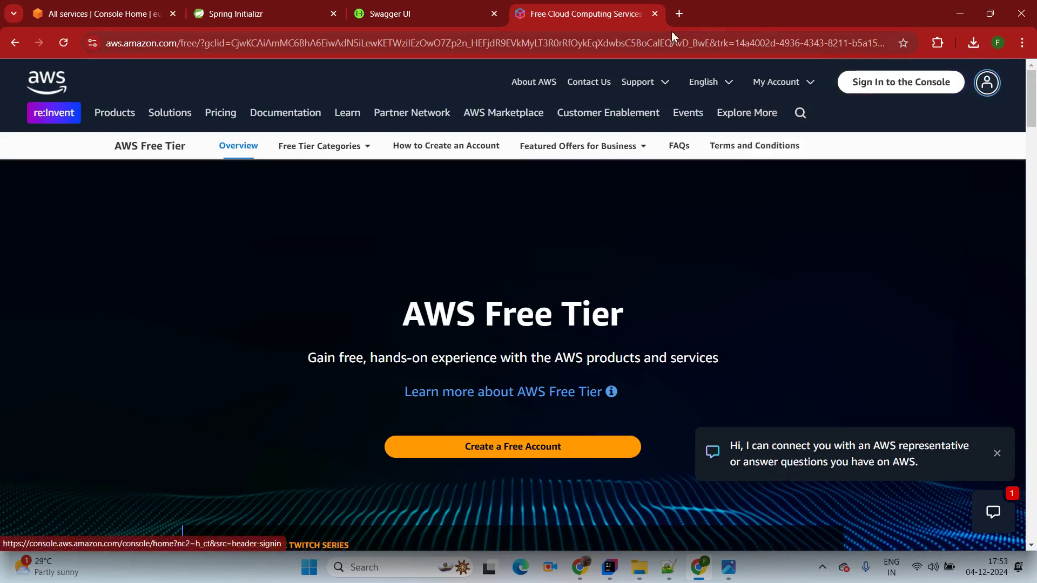
click(655, 13)
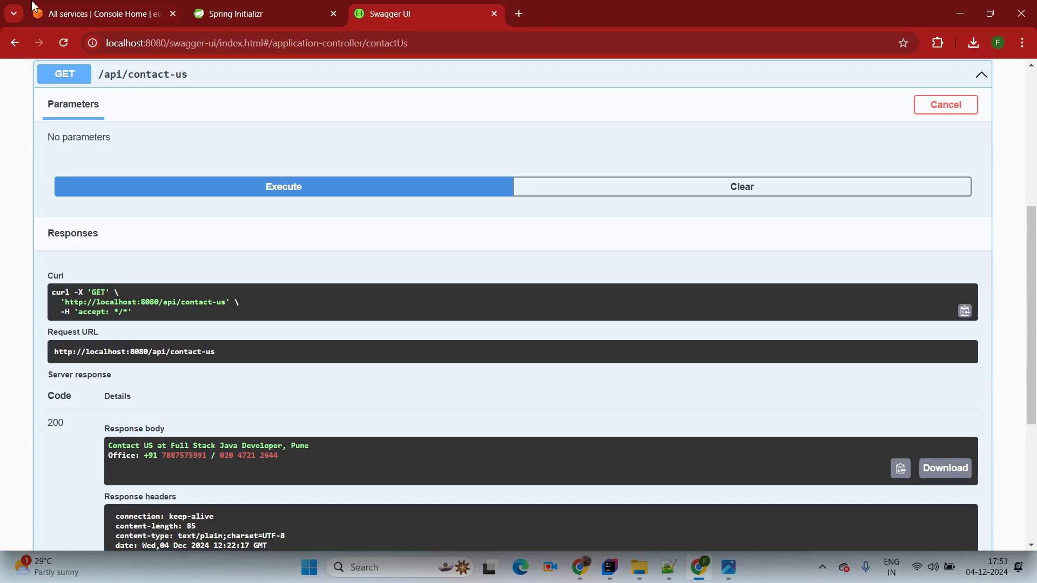
Return to the AWS console and view all AWS services organized by category
click(74, 12)
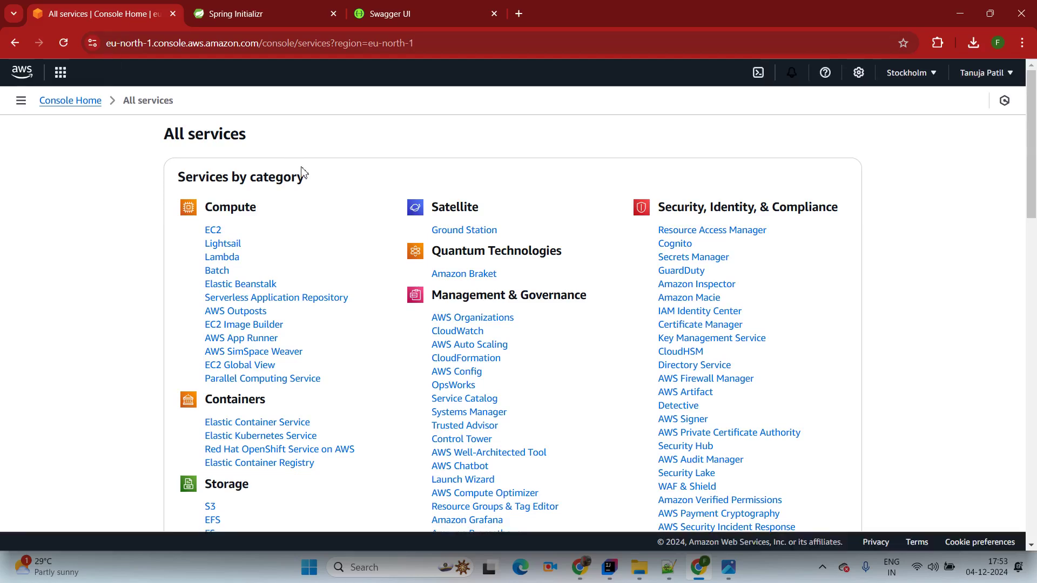
click(62, 72)
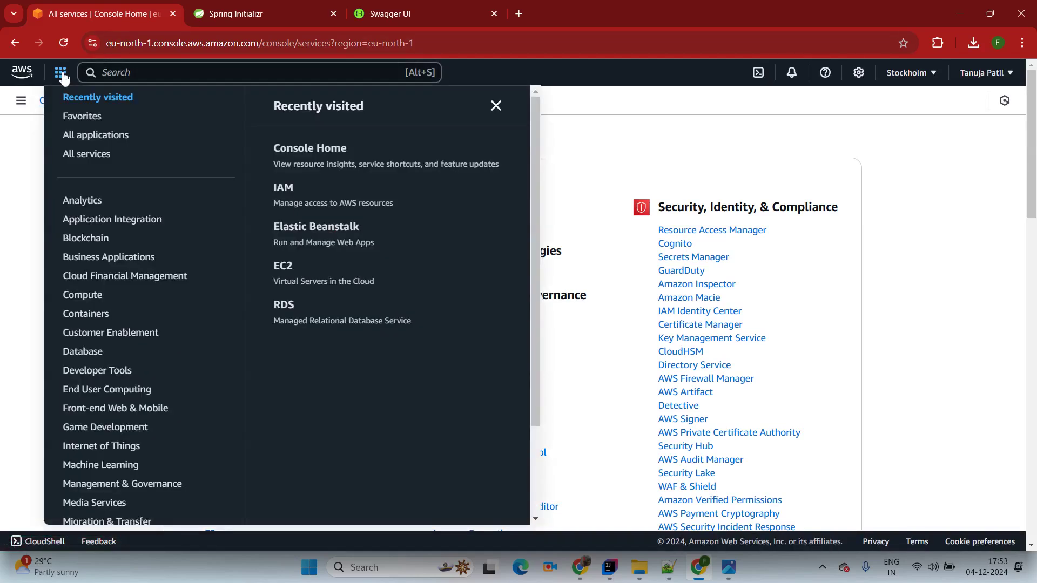
click(89, 156)
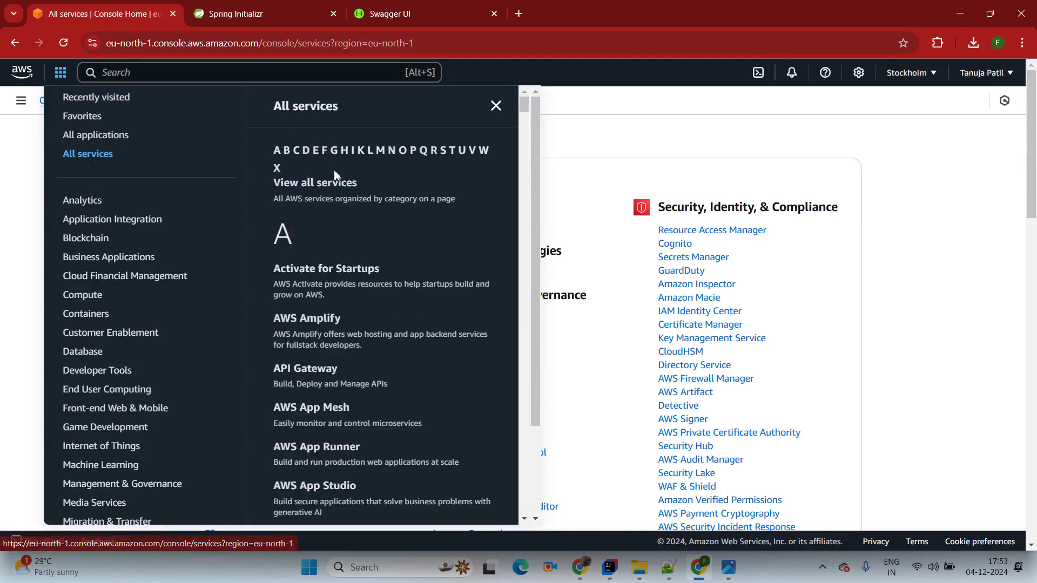
click(303, 184)
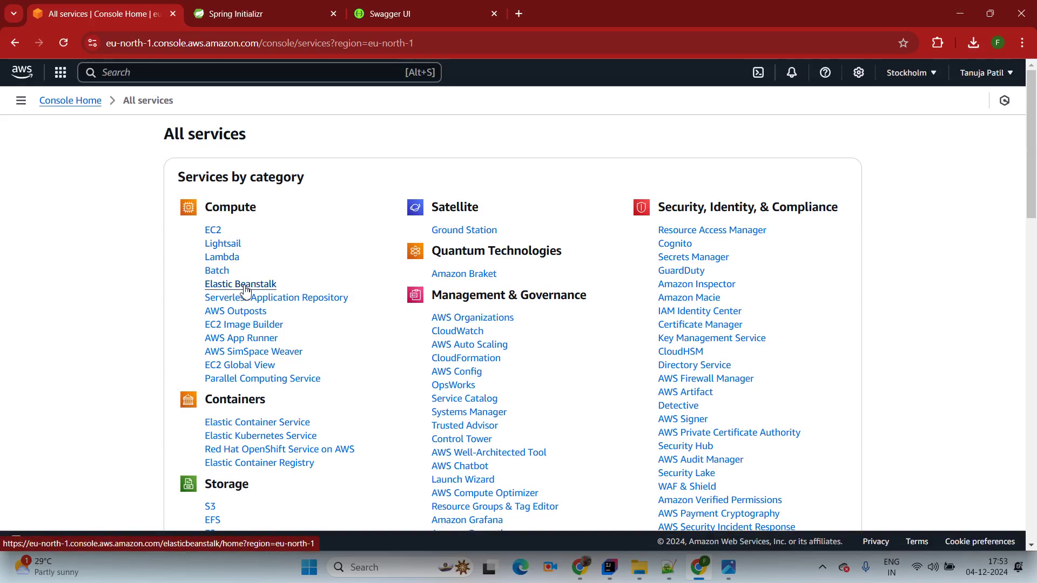
Search the AWS console for "elast" and open the Elastic Beanstalk service
click(141, 70)
text(el)
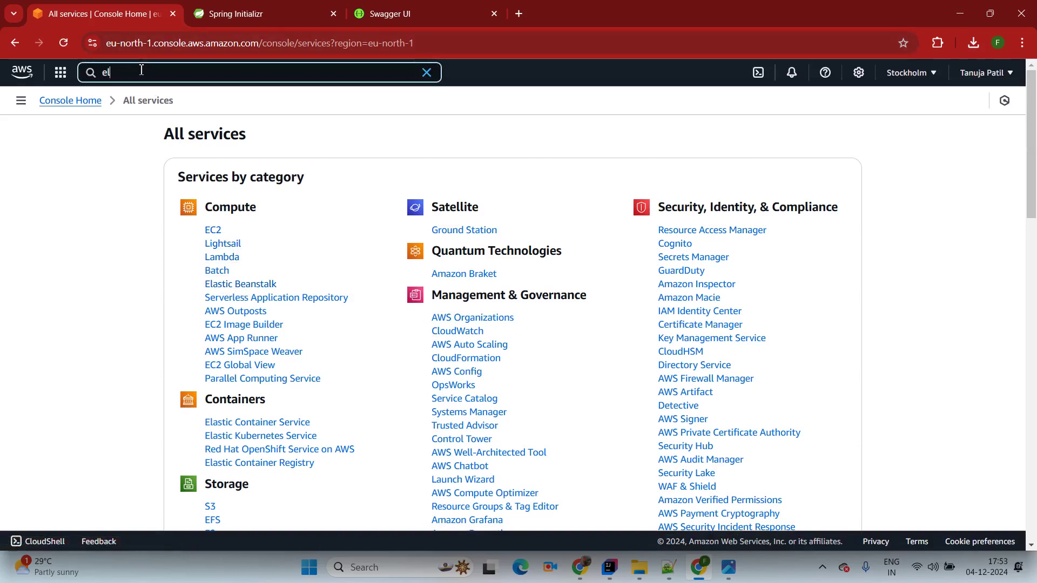
text(ast)
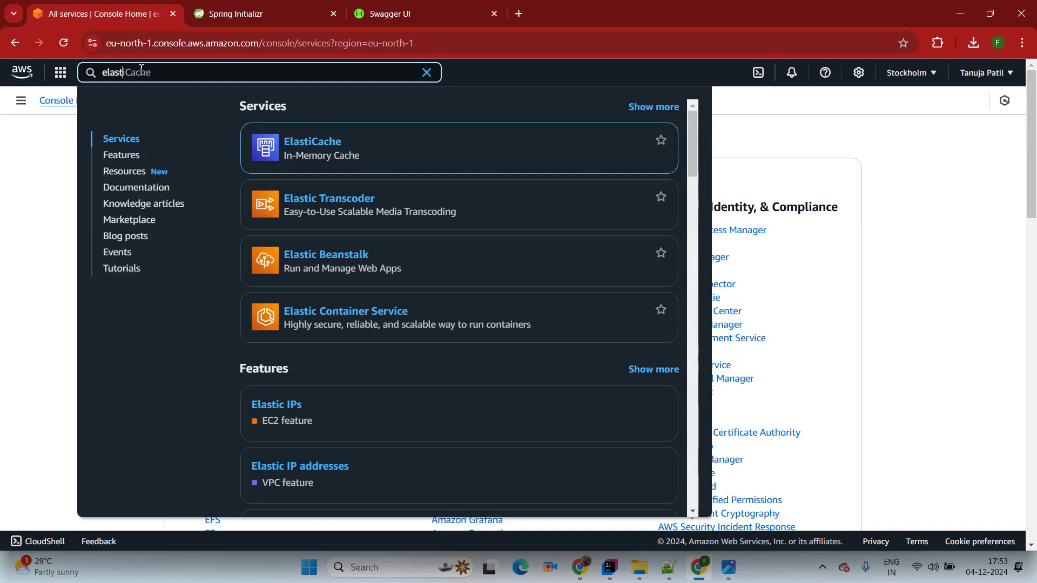
mouse_move(319, 259)
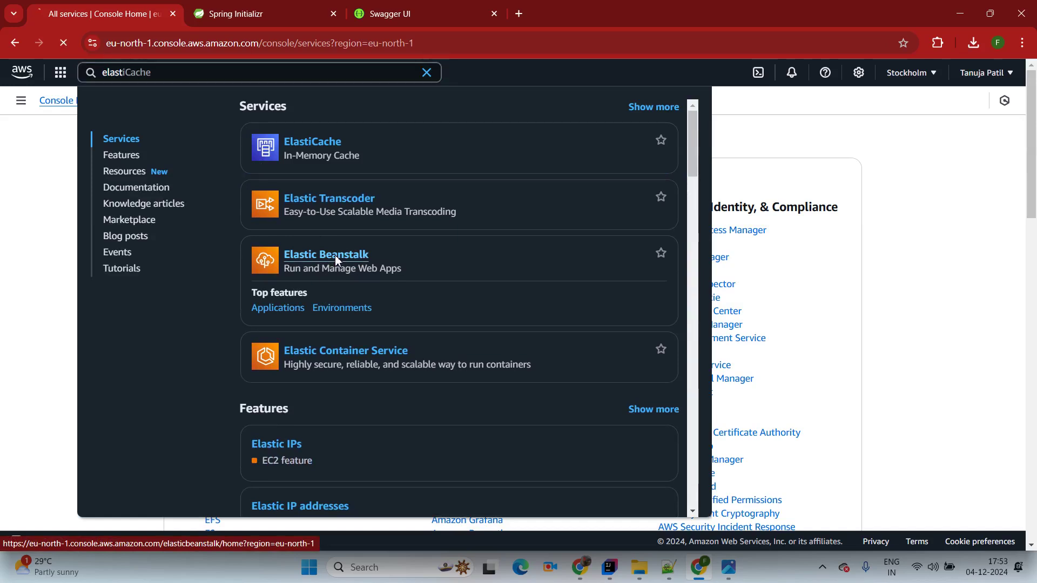
click(336, 260)
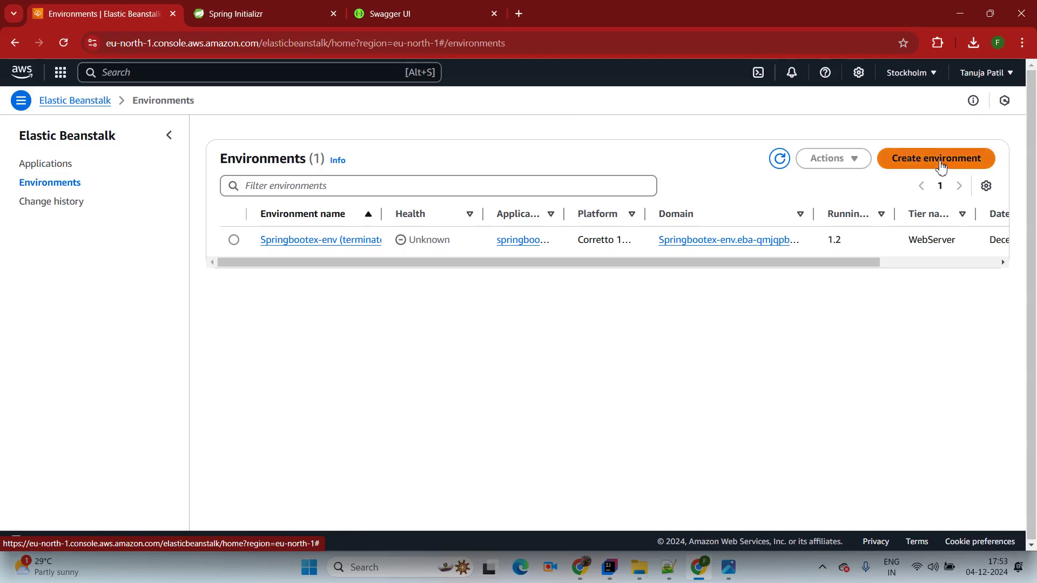
Start creating an Elastic Beanstalk environment and set its application name to springbootcoreex
click(927, 166)
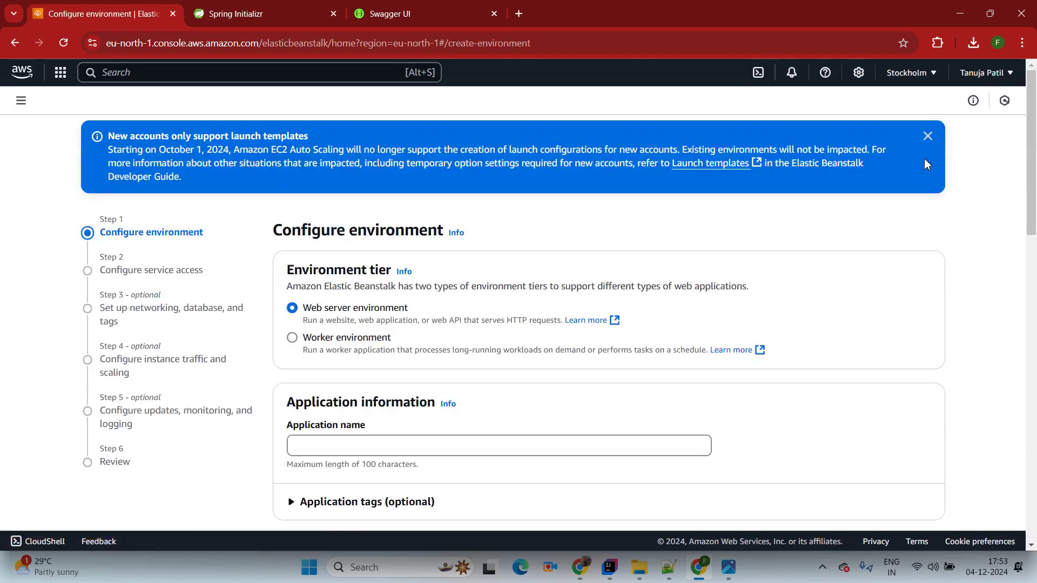
scroll(384, 296, down, 1)
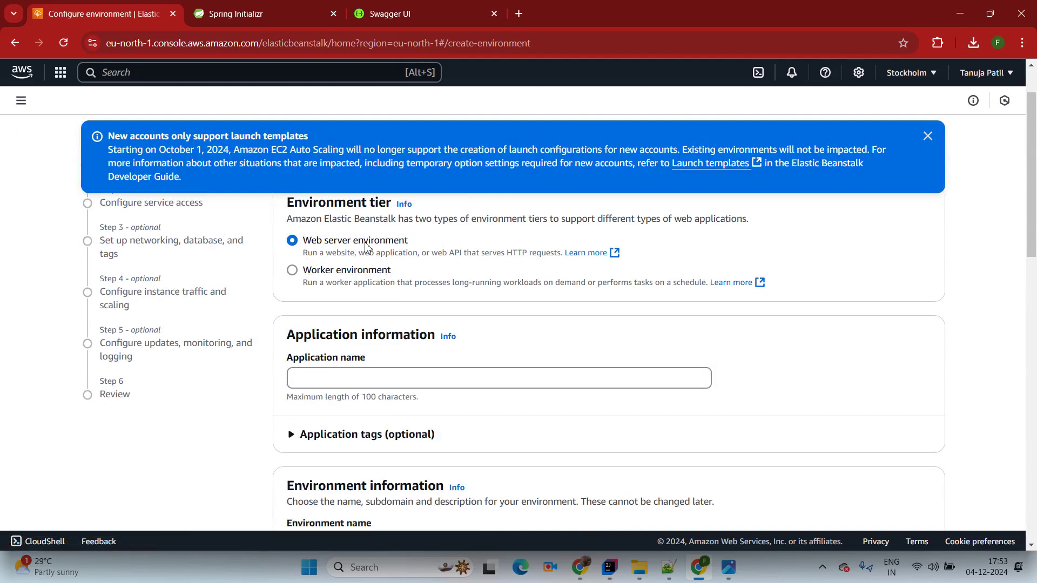
click(339, 382)
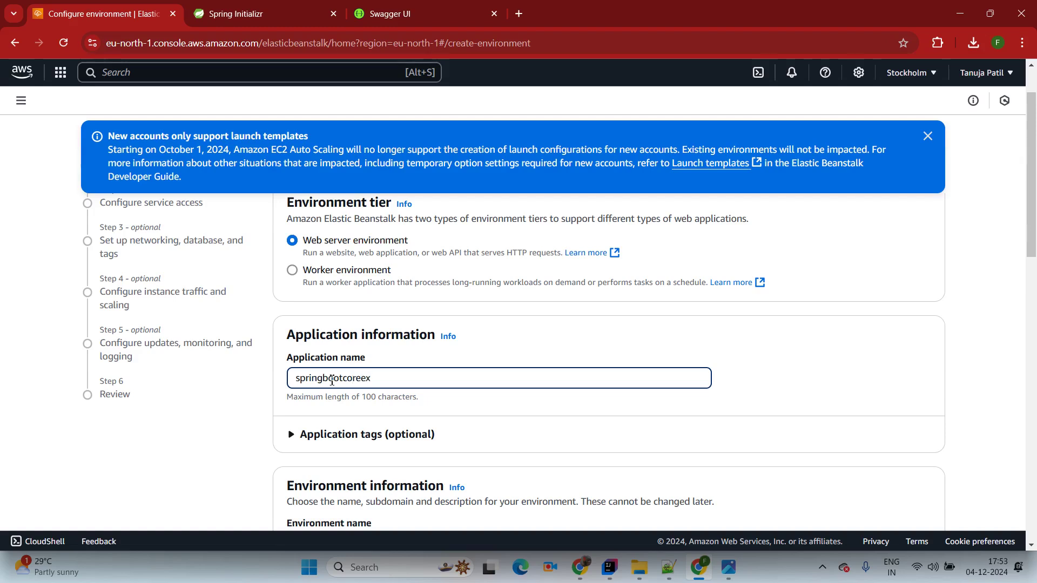
Set the environment's platform to Java with the branch Corretto 17 running on 64bit Amazon Linux 2
scroll(370, 371, down, 4)
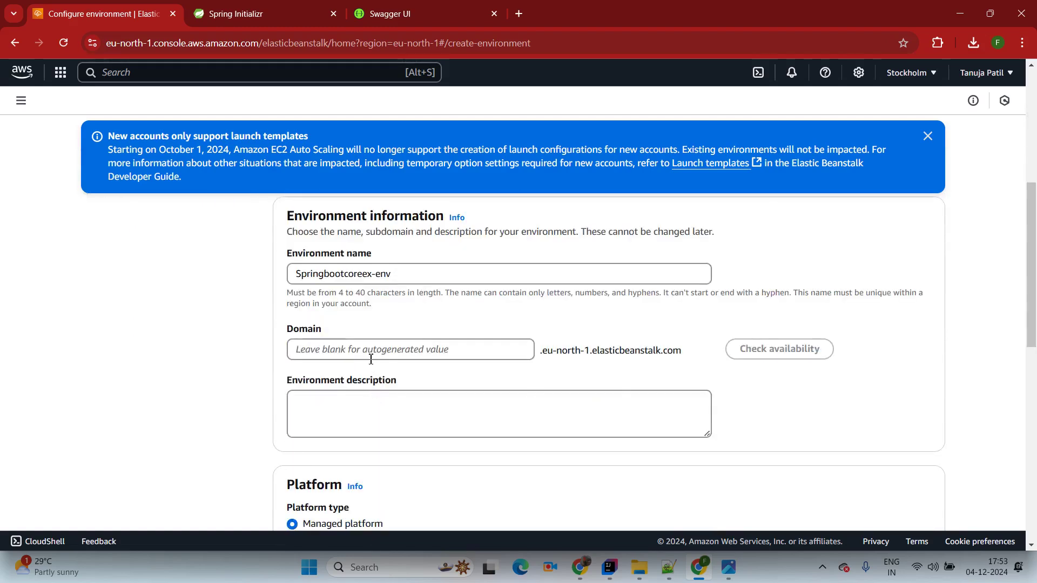
scroll(362, 335, down, 3)
scroll(355, 340, up, 1)
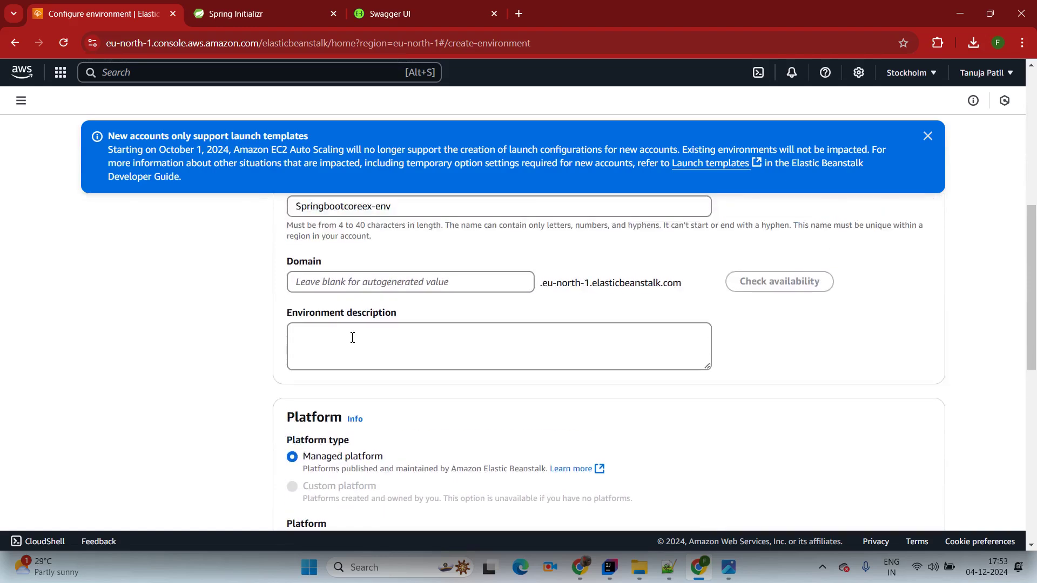
click(448, 281)
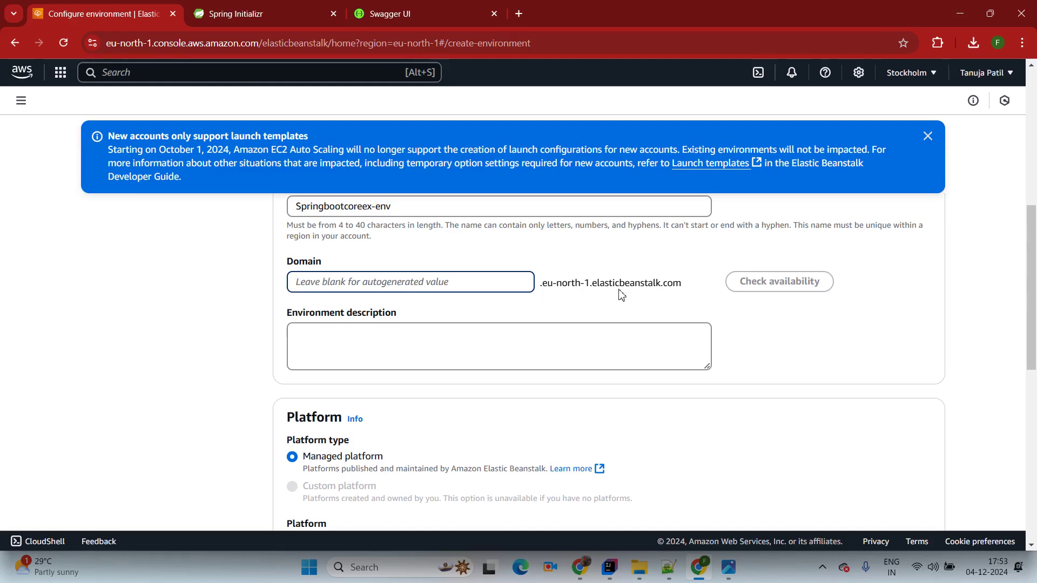
scroll(422, 306, down, 3)
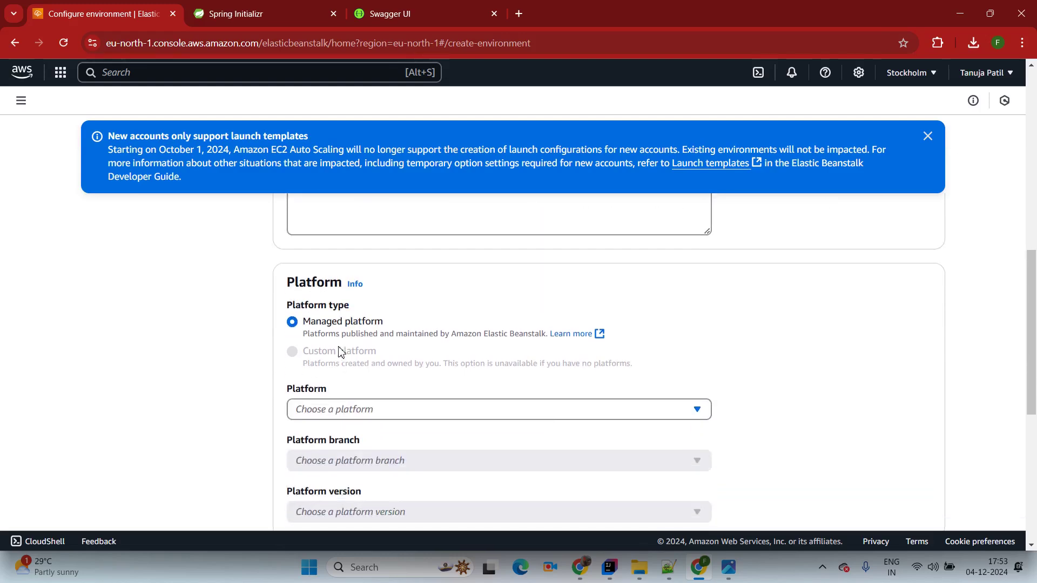
click(342, 410)
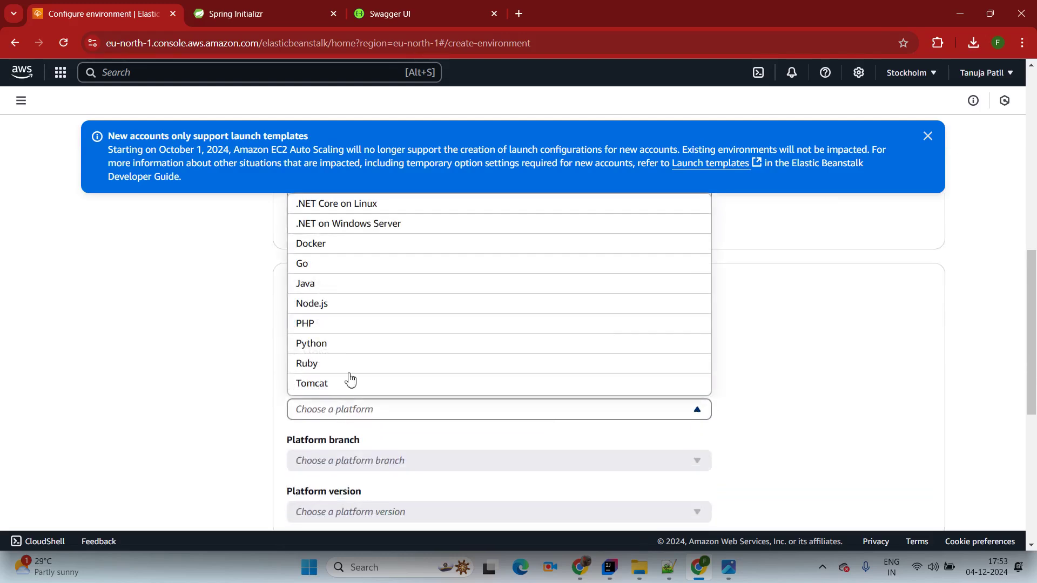
click(322, 285)
scroll(387, 354, down, 3)
click(350, 263)
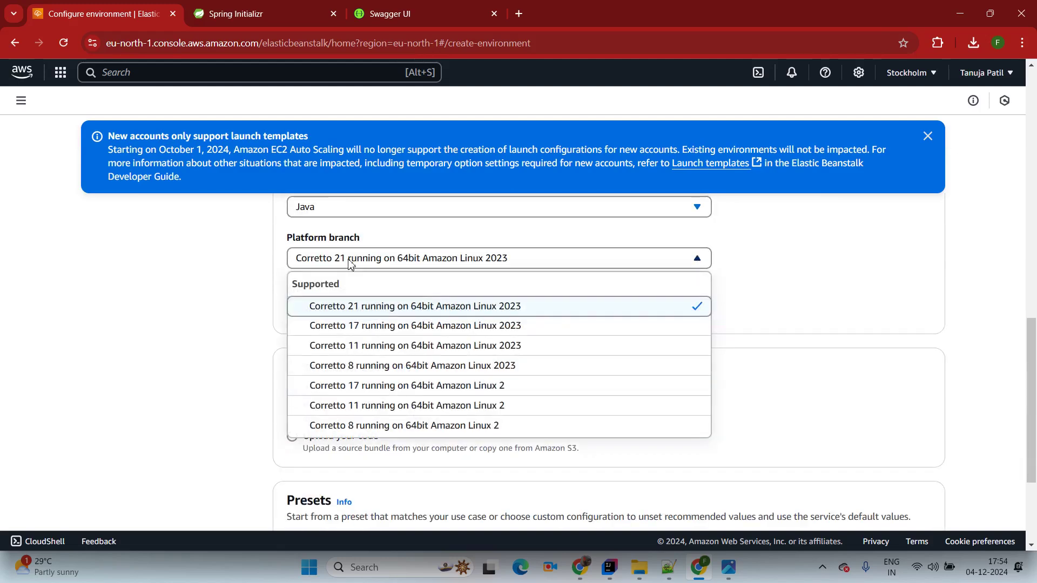
click(352, 387)
Choose to upload your own application code, dismiss the launch templates notice and set the version label to 1.3
scroll(362, 341, down, 3)
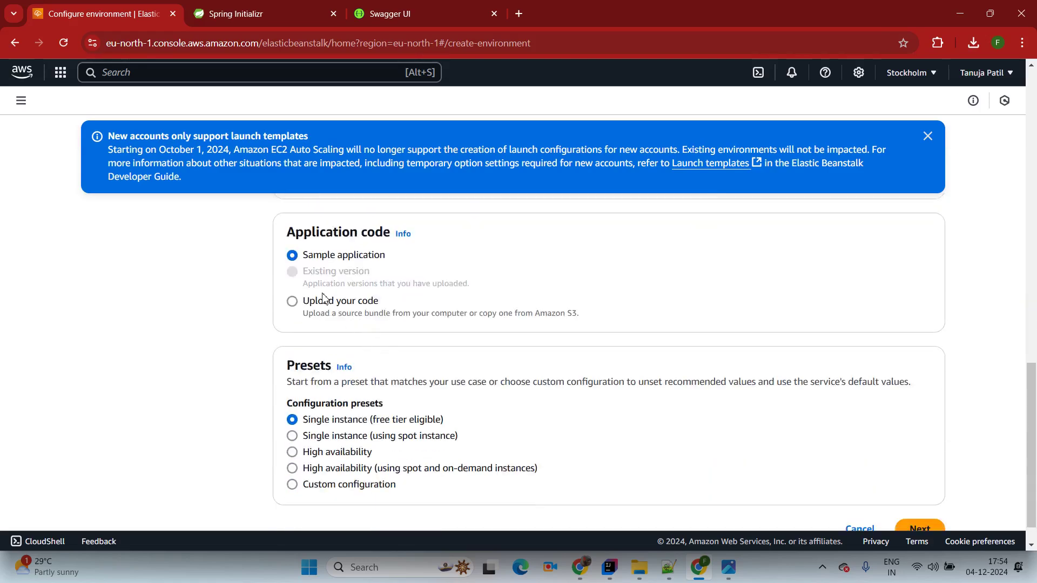
click(292, 303)
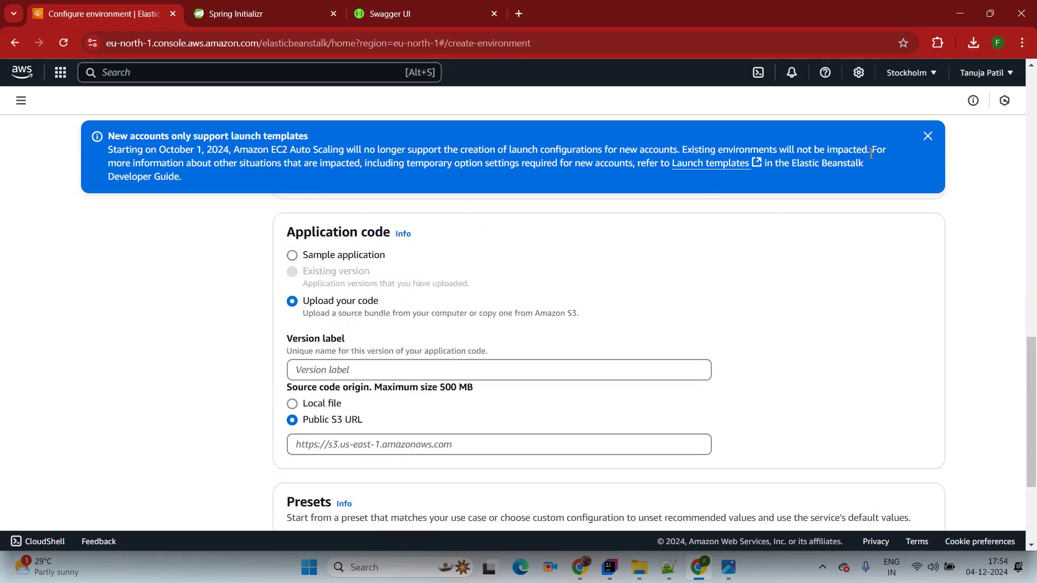
click(926, 136)
scroll(389, 296, down, 1)
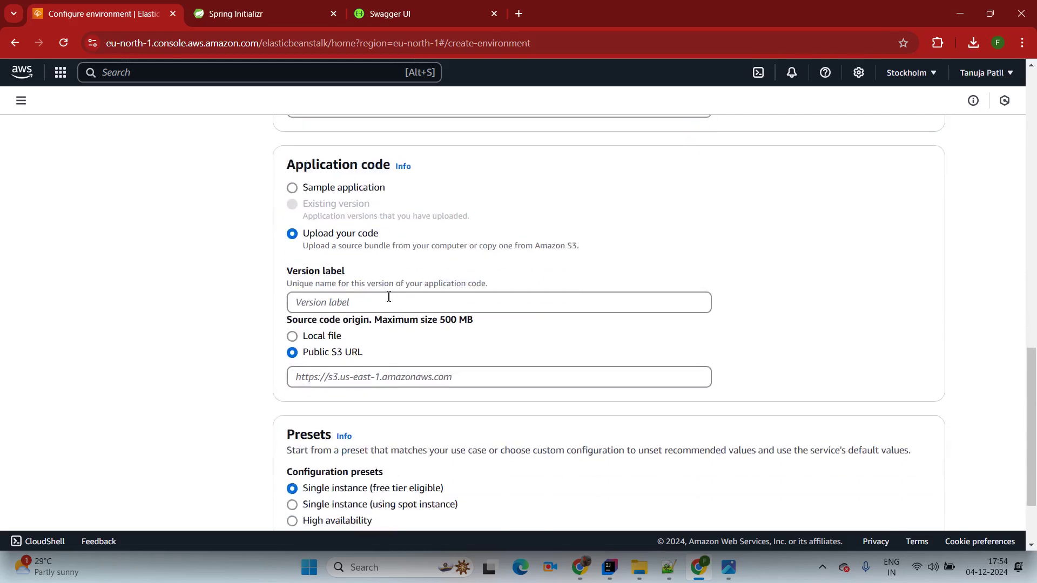
click(321, 305)
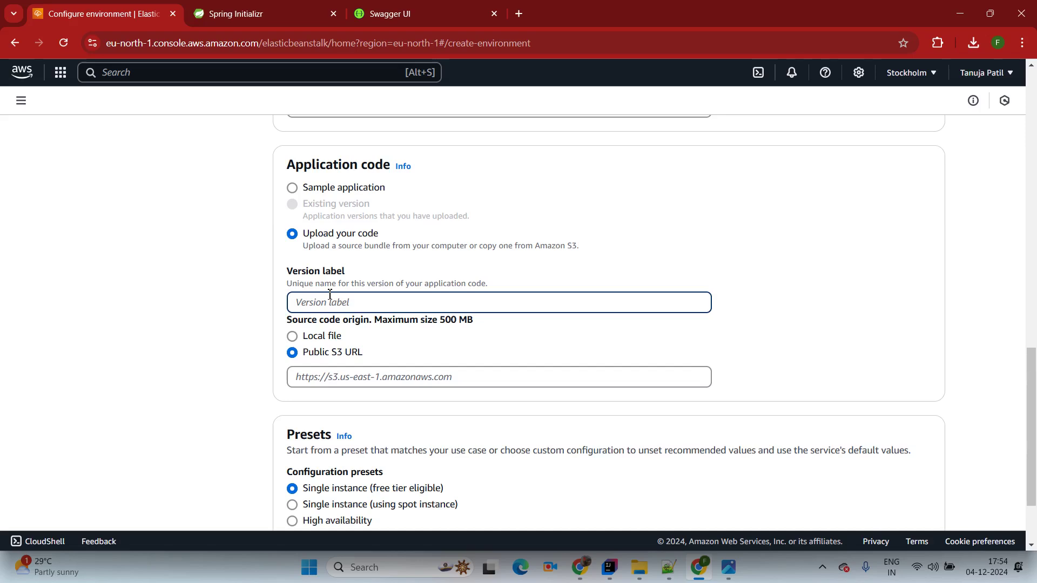
text(1.3)
Set the source code origin to a local file and copy the project's target folder path from File Explorer
scroll(355, 279, down, 1)
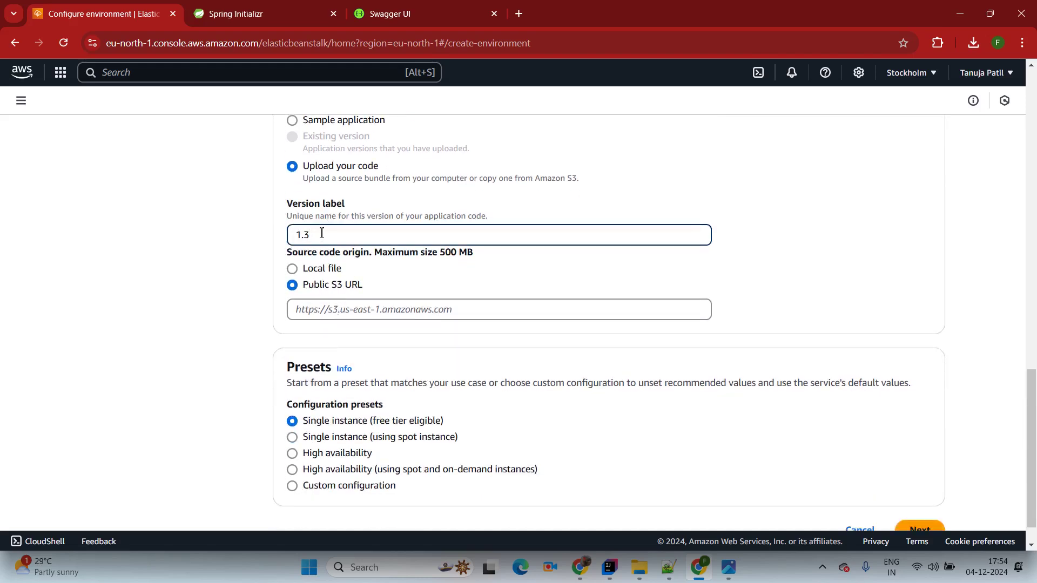
click(292, 270)
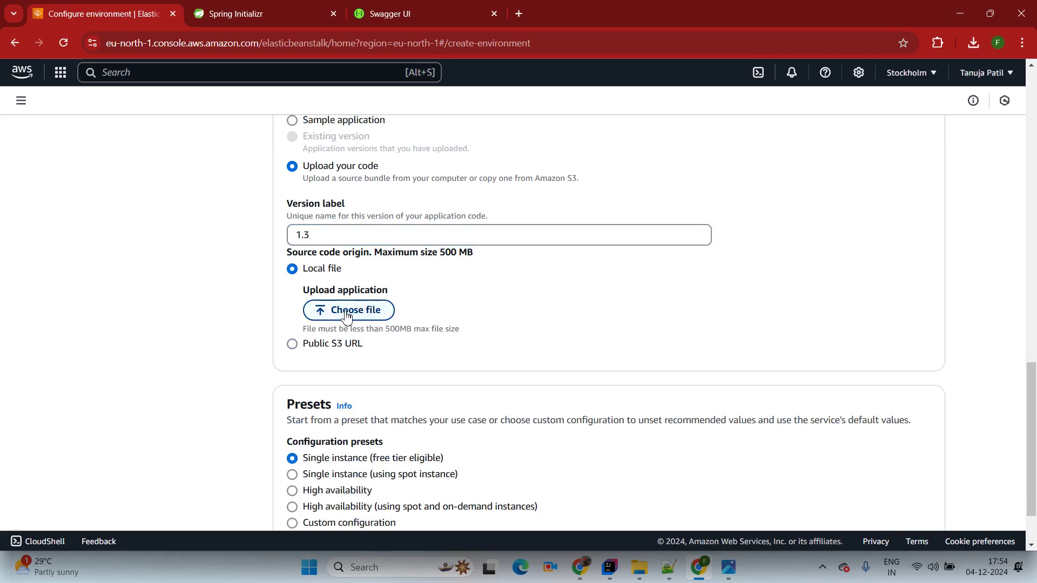
mouse_move(639, 567)
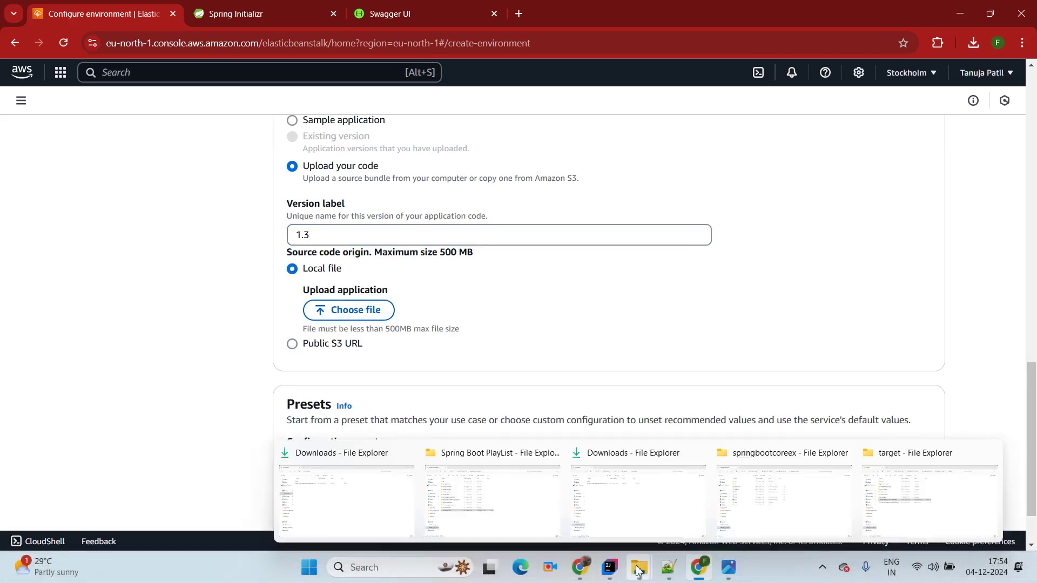
click(903, 507)
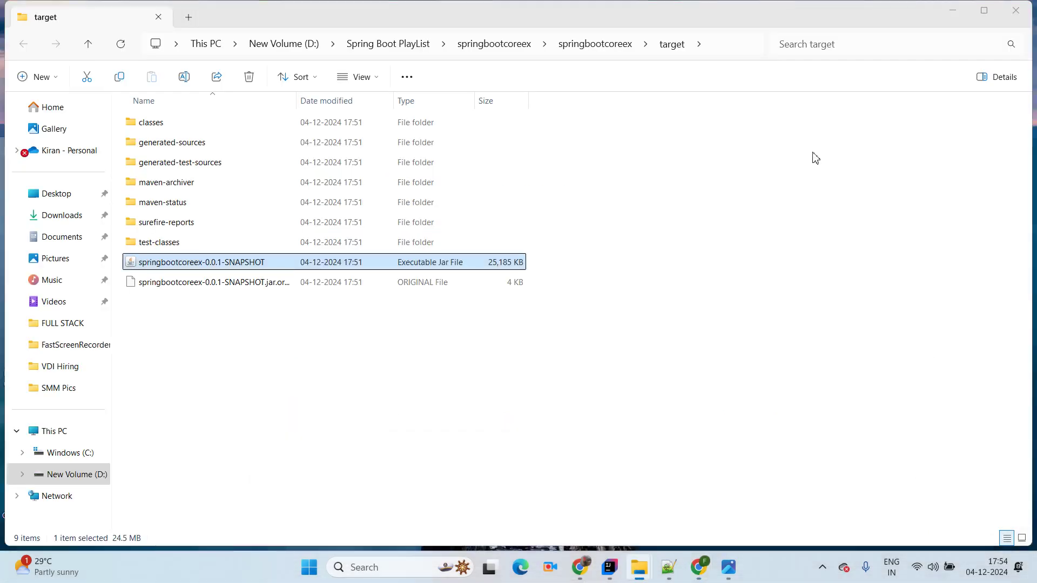
click(737, 45)
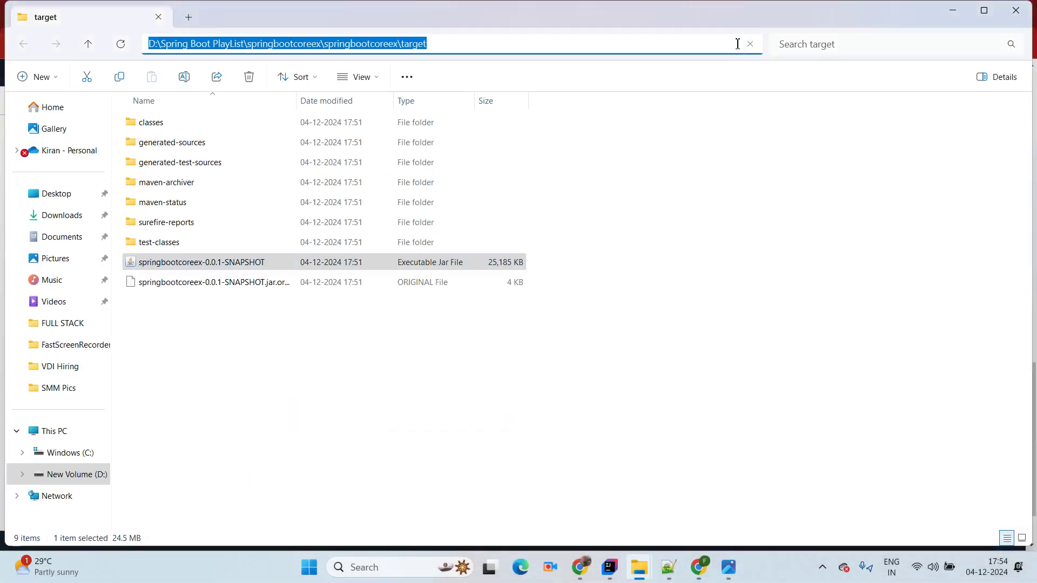
key(alt+Tab)
Upload the executable jar springbootcoreex-0.0.1-SNAPSHOT from the target folder as the application code
click(339, 311)
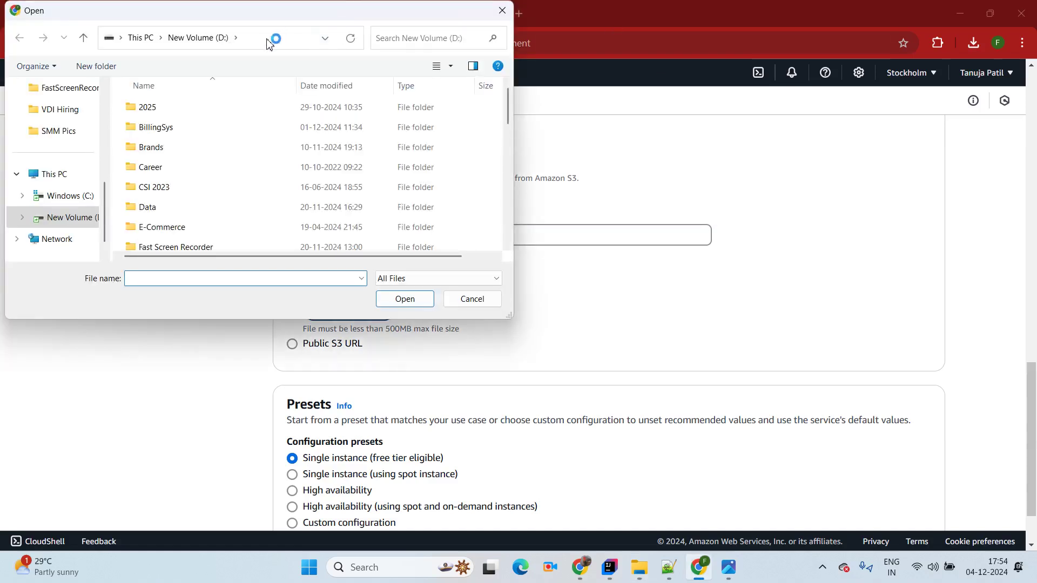
click(268, 39)
key(ctrl+v)
key(Return)
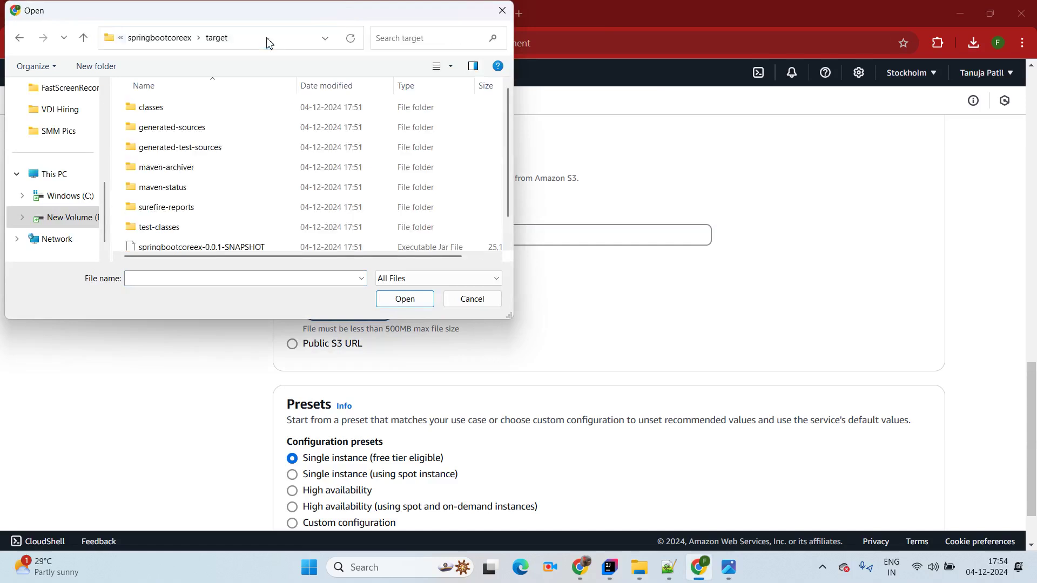
scroll(220, 194, down, 1)
click(200, 224)
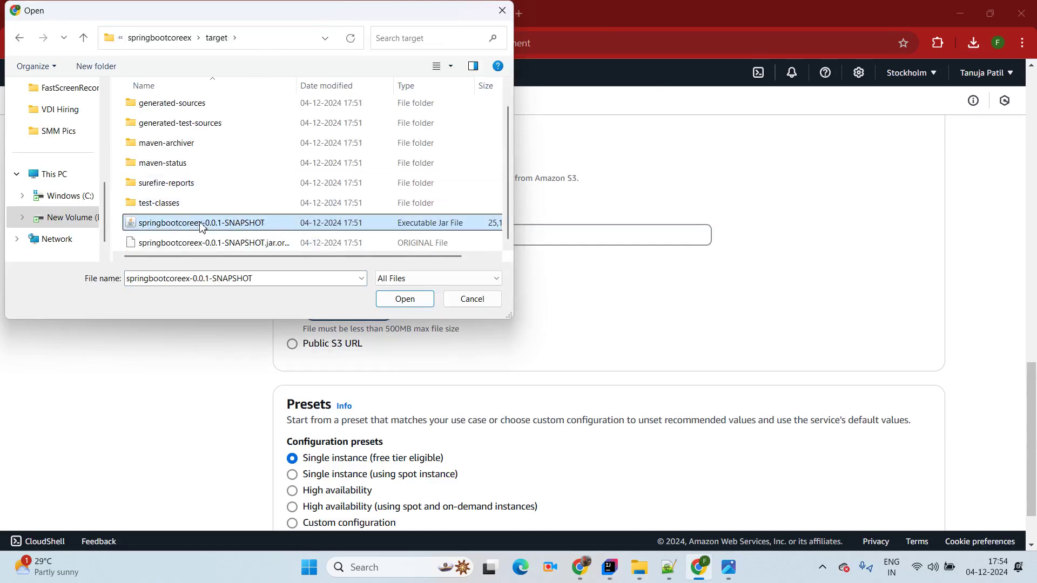
double_click(201, 223)
scroll(369, 278, down, 3)
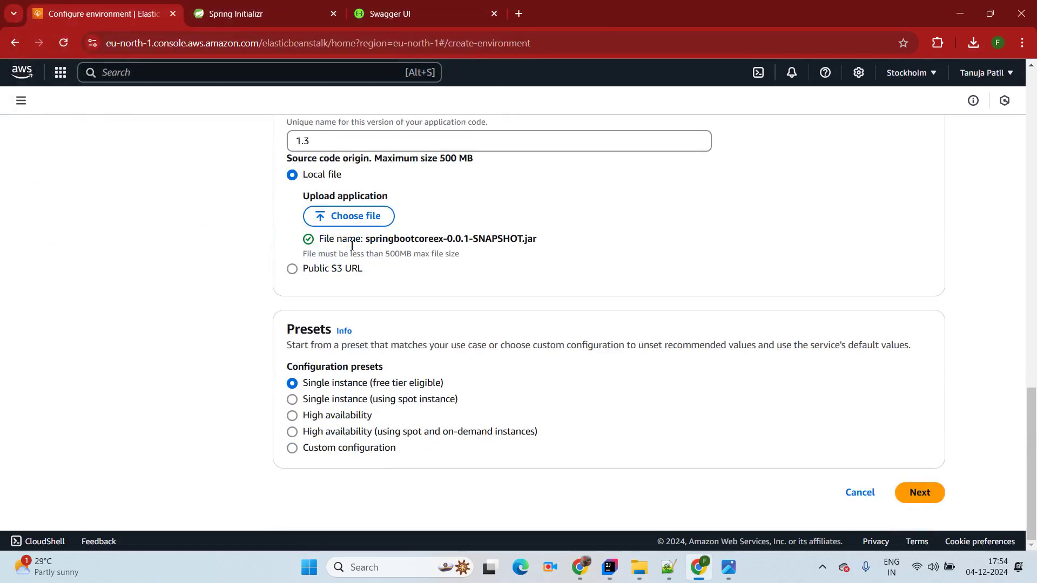
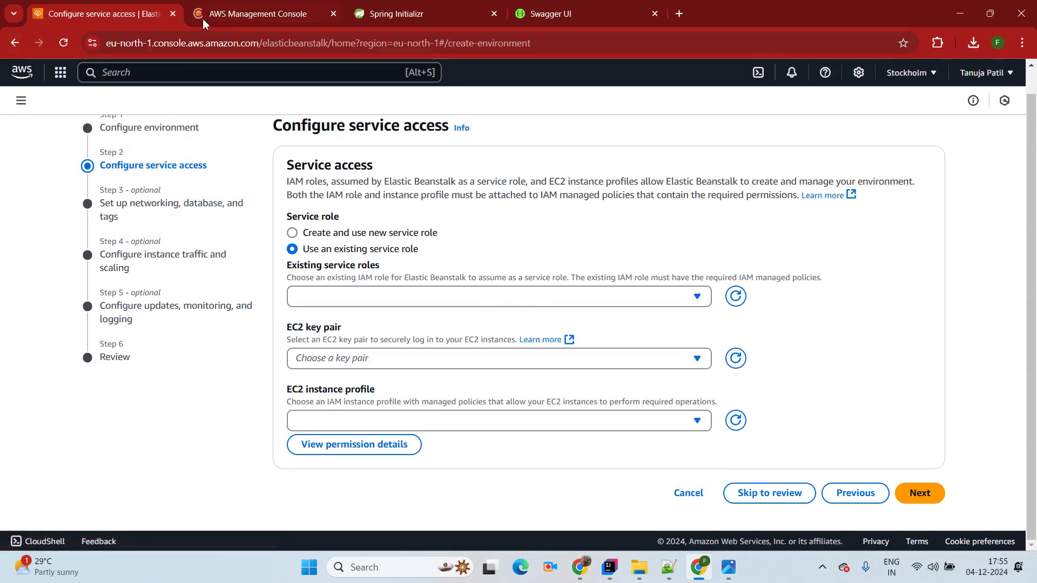
Switch to the separate AWS console page and open the list of IAM roles
click(225, 13)
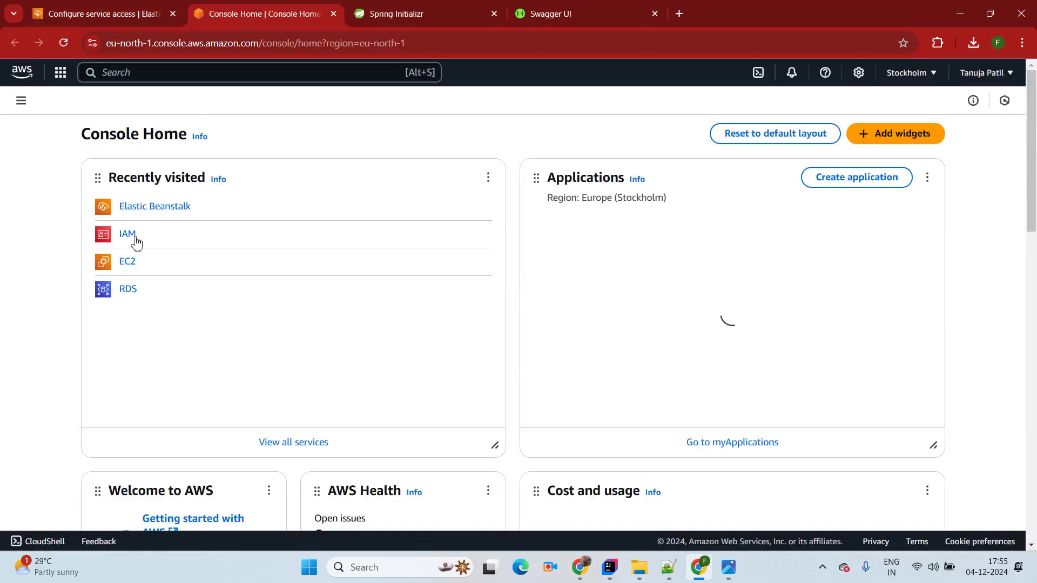
click(131, 240)
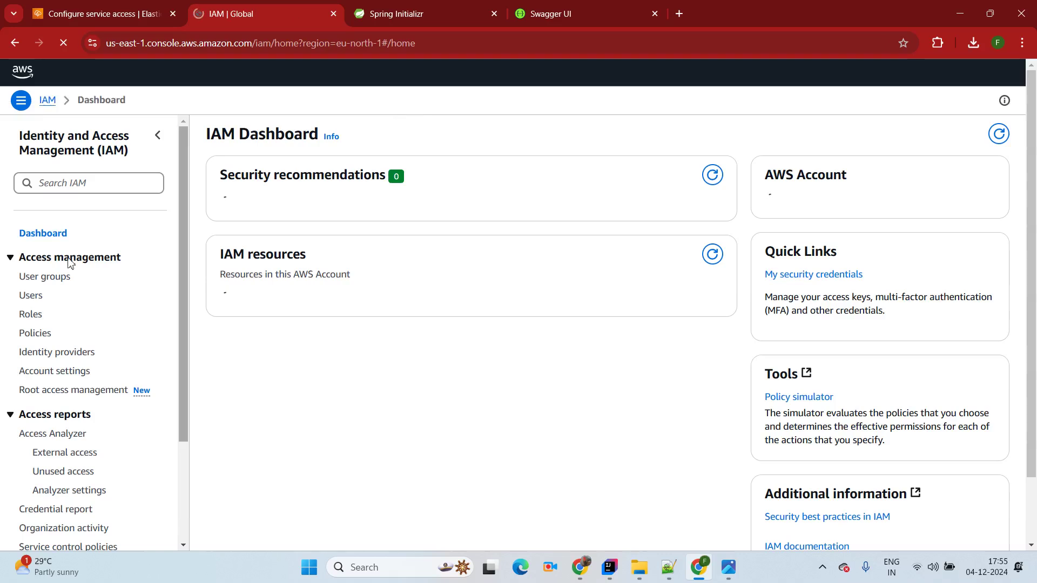
click(31, 315)
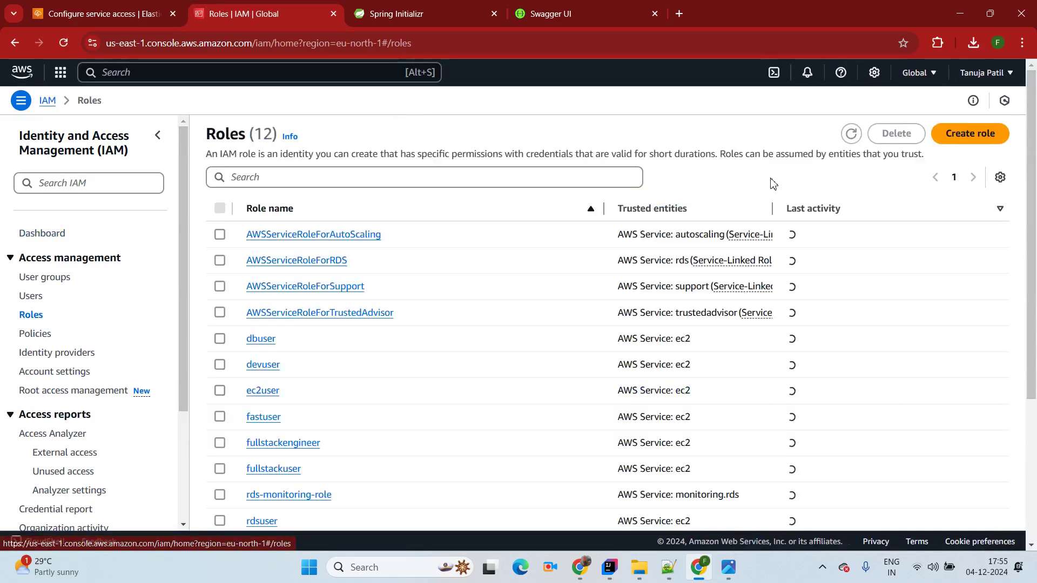
Start creating an IAM role for an AWS service with the EC2 use case and continue to its permissions
click(971, 135)
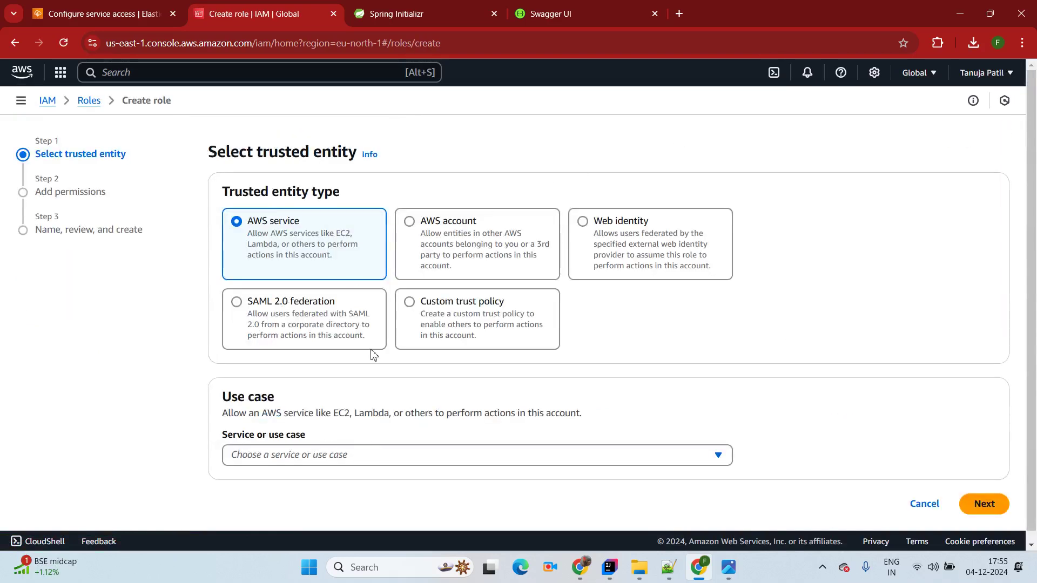
scroll(372, 354, down, 1)
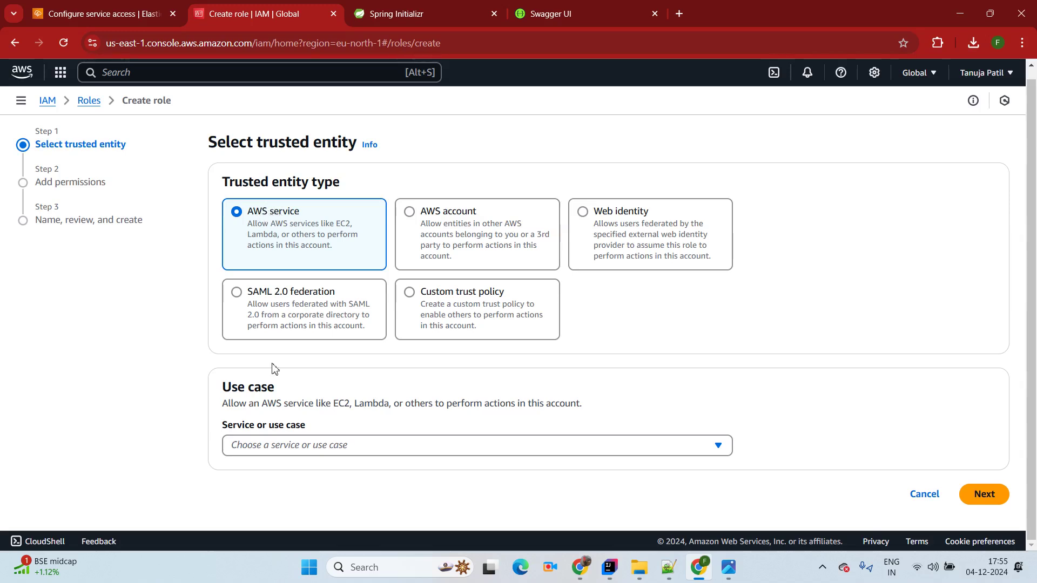
click(286, 448)
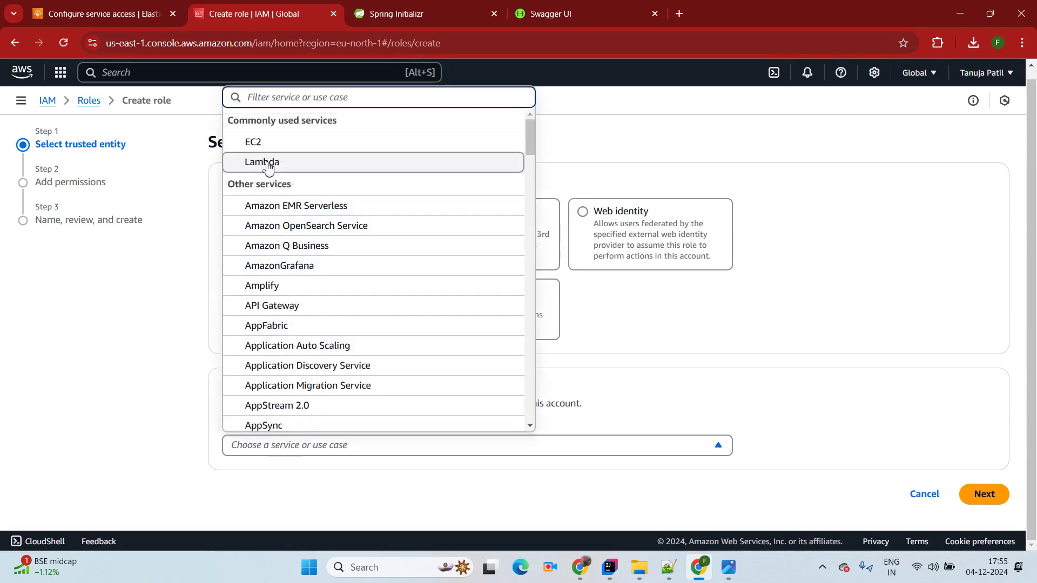
click(264, 145)
scroll(335, 378, down, 1)
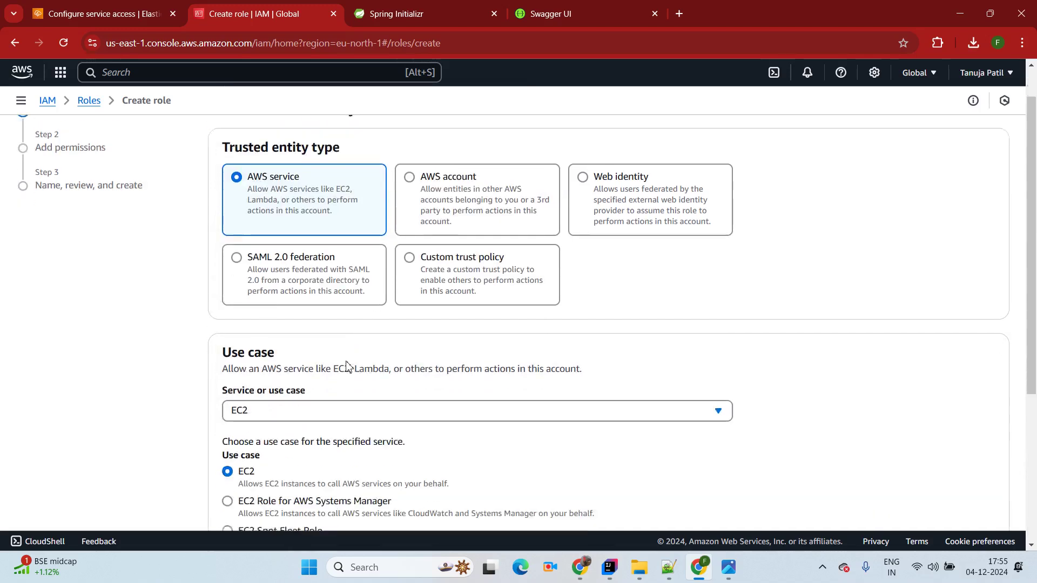
scroll(318, 351, down, 2)
scroll(621, 351, down, 3)
click(984, 495)
Copy the prefix AWSElasticBeanstalk from the Notepad++ notes and filter the role's permissions policies by it
click(273, 250)
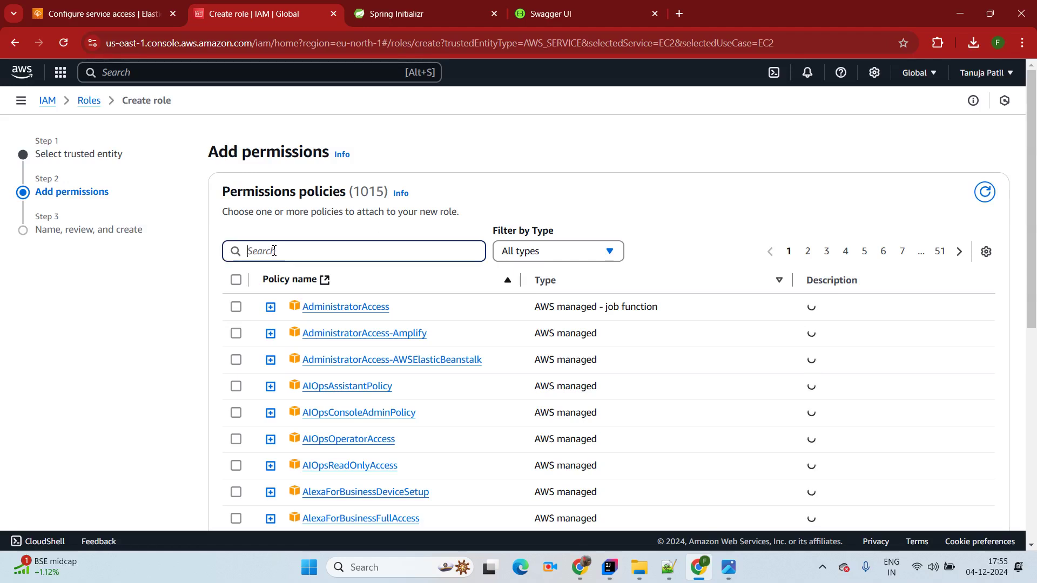
click(670, 568)
click(868, 55)
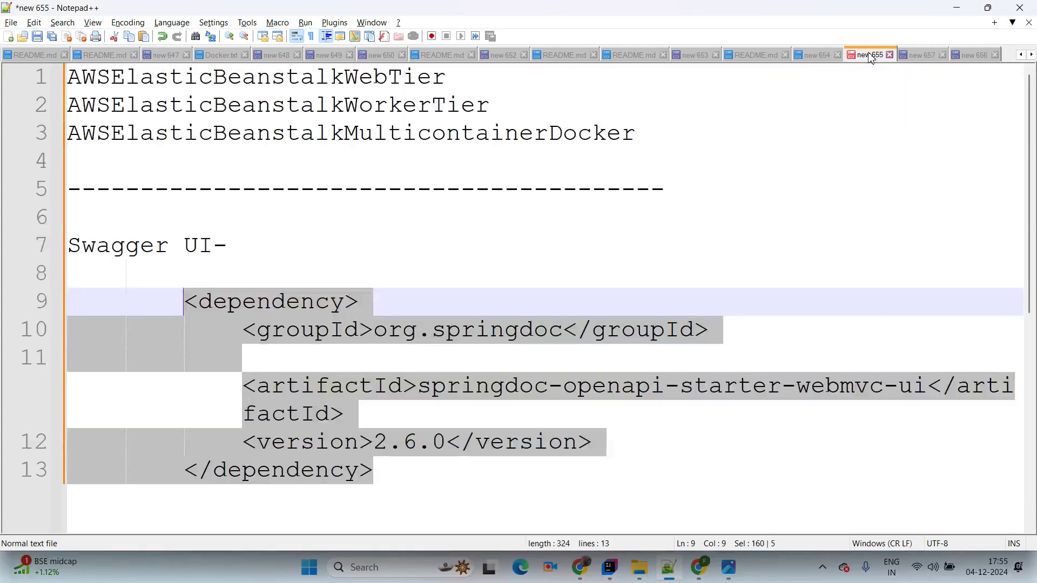
click(346, 76)
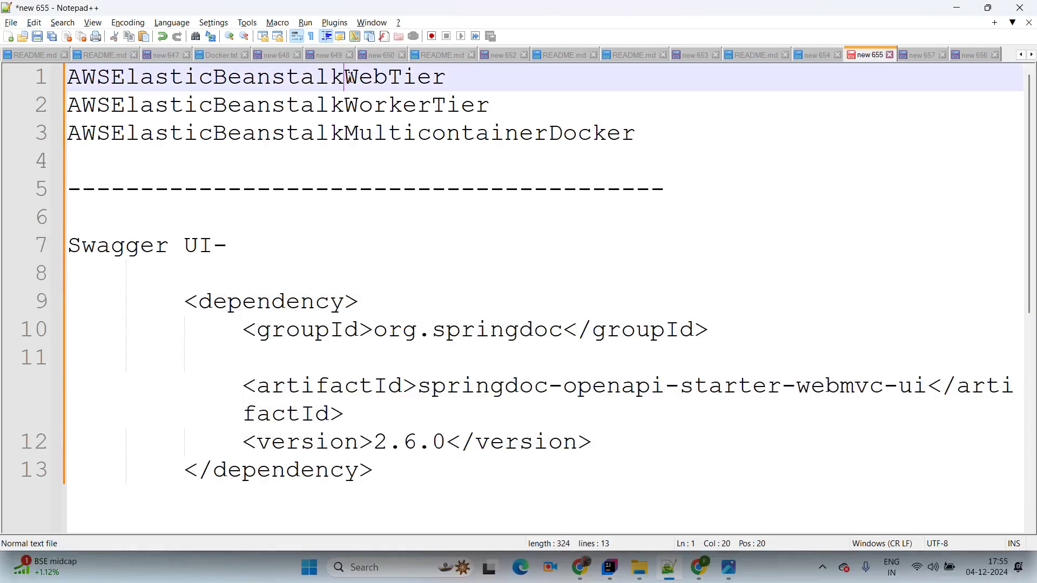
drag(346, 77, 20, 54)
key(ctrl+c)
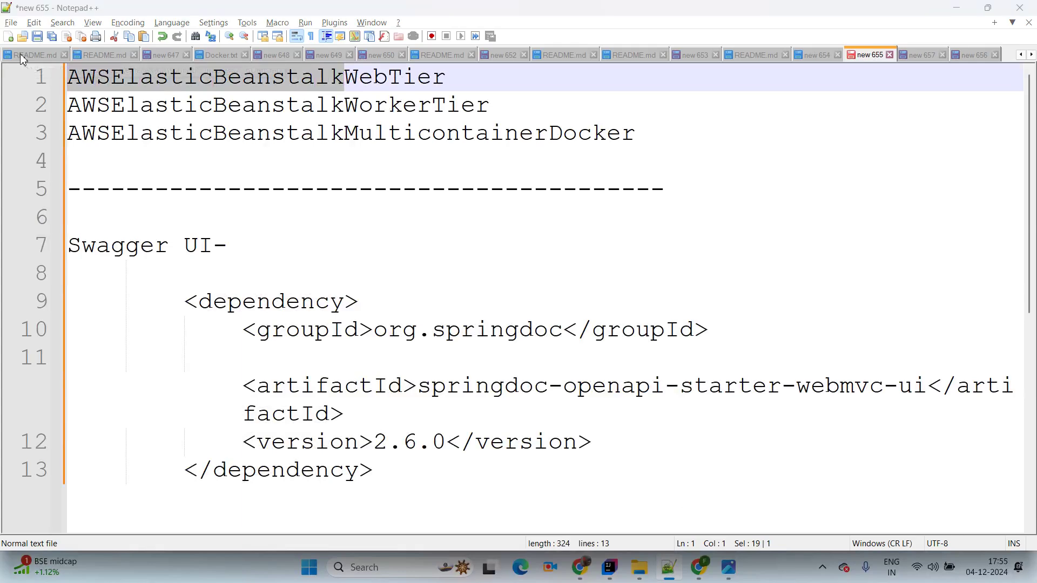
key(alt+Tab)
key(ctrl+v)
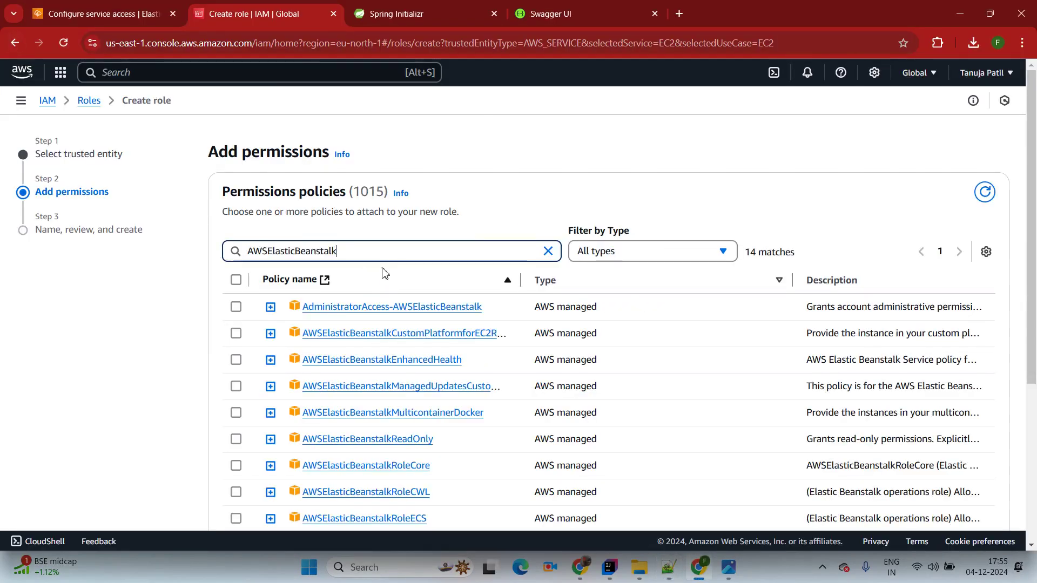
Select the AWSElasticBeanstalkWebTier and AWSElasticBeanstalkWorkerTier policies for the new role
scroll(378, 270, down, 3)
click(236, 422)
click(236, 448)
Narrow the policy filter to AWSElasticBeanstalkmul and add the AWSElasticBeanstalkMulticontainerDocker policy to the role's selection
scroll(324, 106, up, 4)
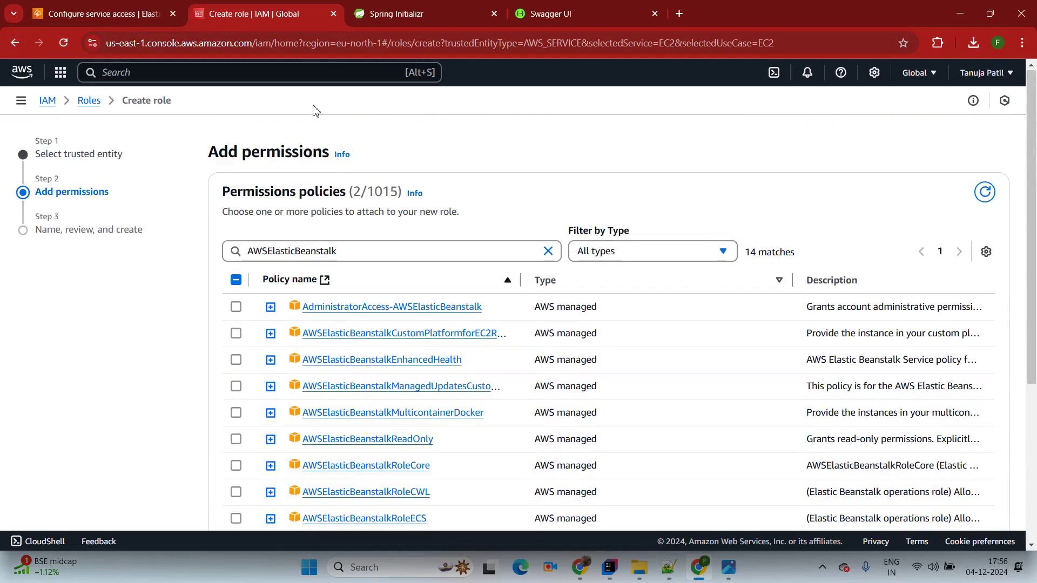
click(370, 258)
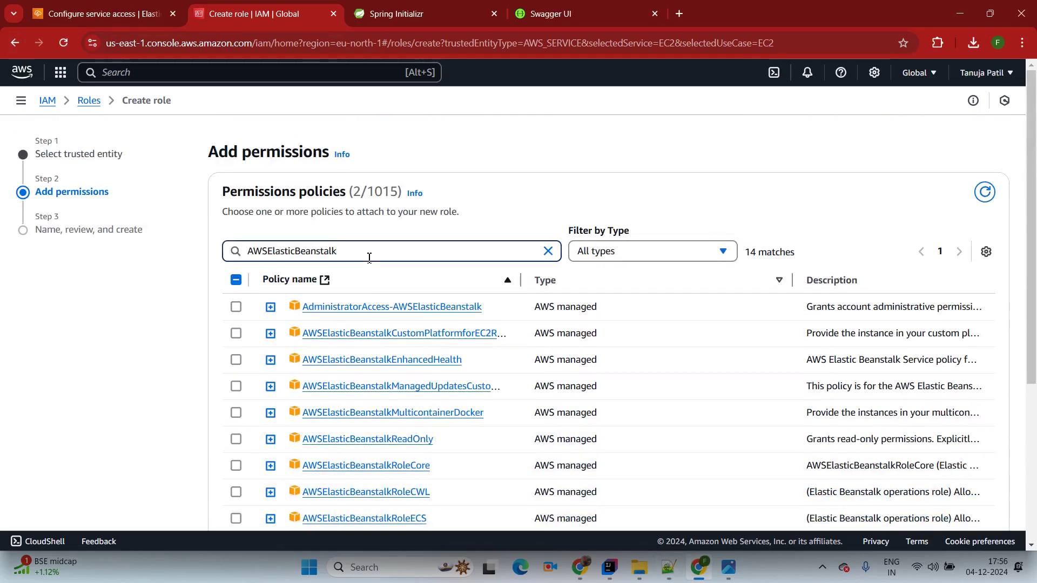
text(mul)
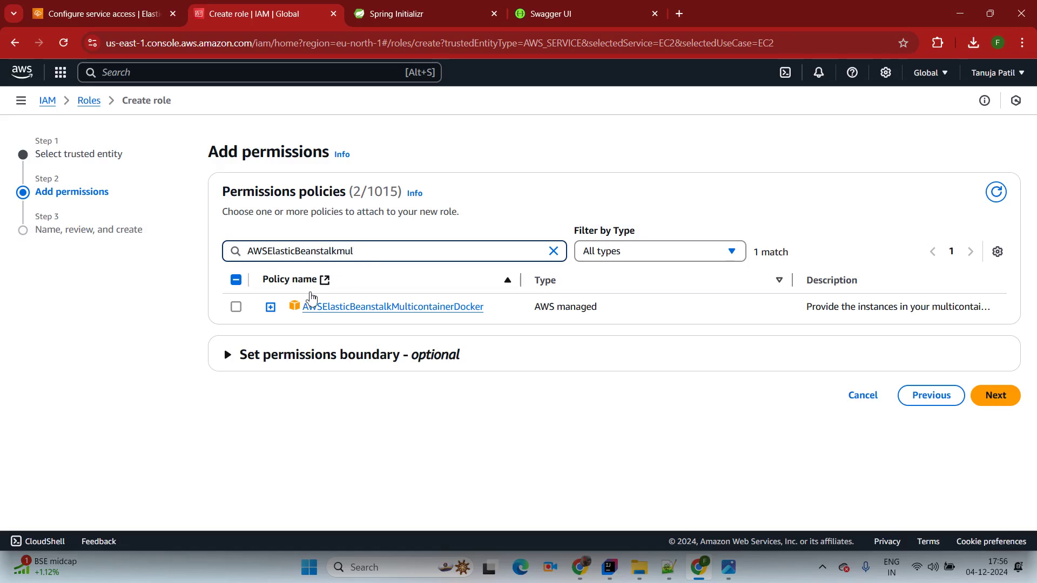
click(236, 307)
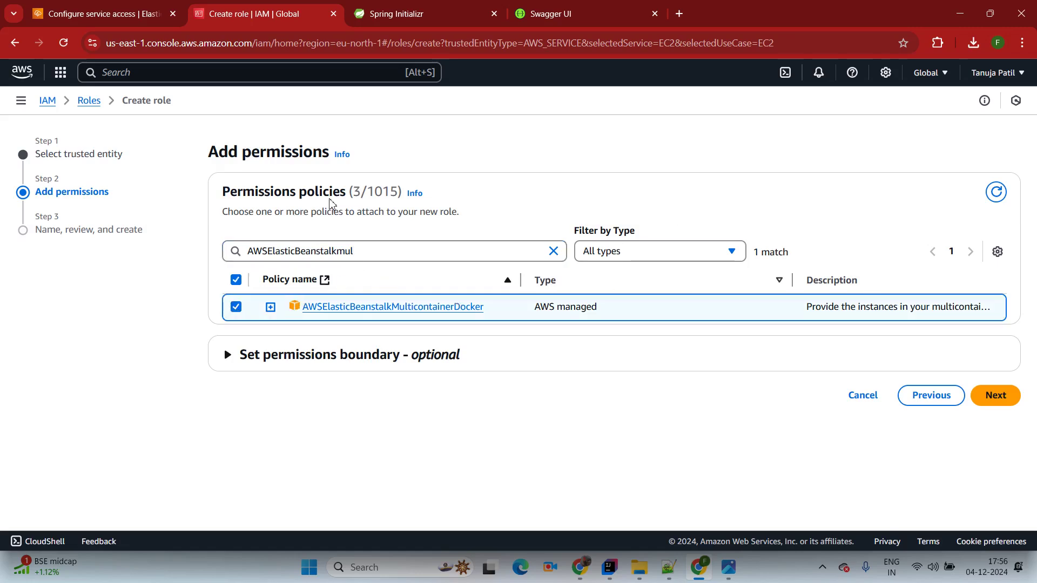
drag(351, 191, 404, 192)
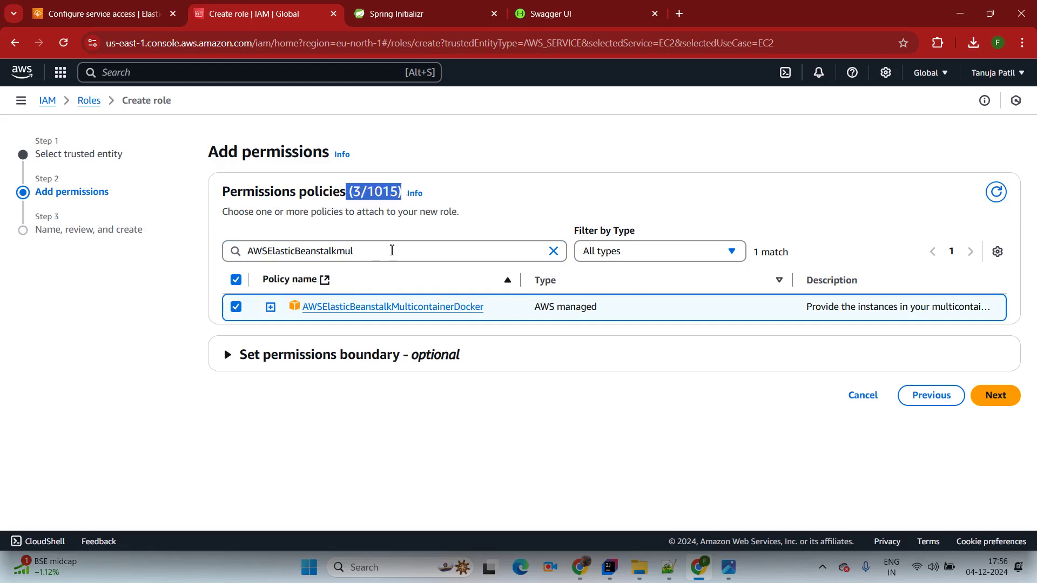
Continue to the role details, name the role coreexuser, and create it
click(996, 395)
click(259, 244)
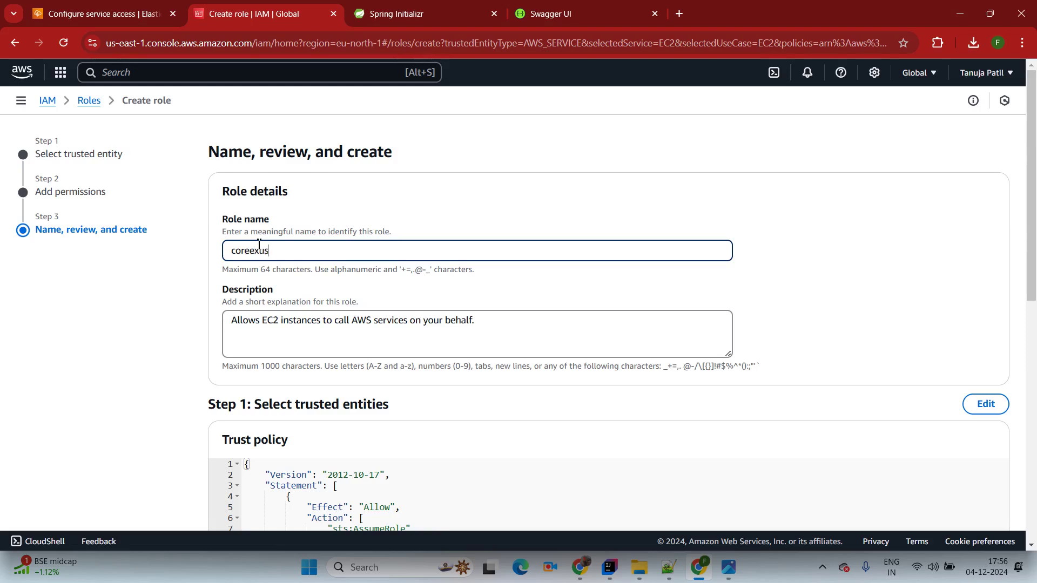
text(coreexuser)
scroll(474, 259, down, 10)
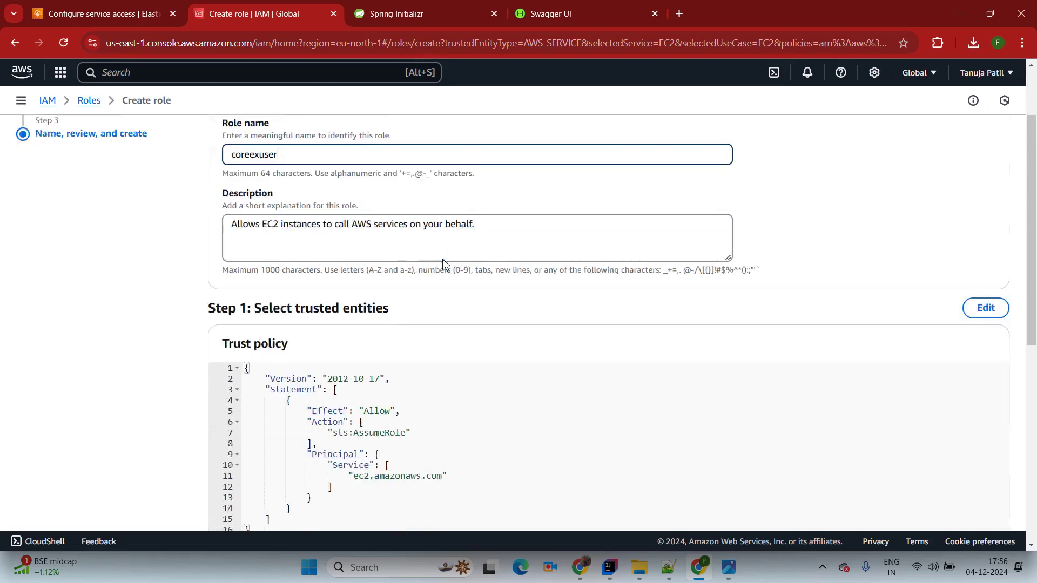
click(967, 493)
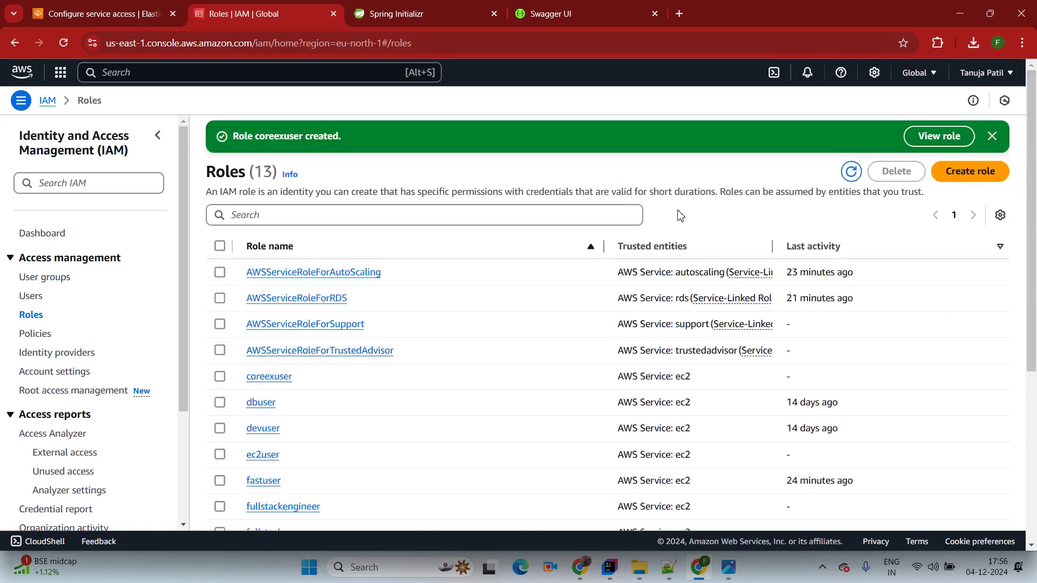
Return to the Elastic Beanstalk service access page, refresh its option lists, and choose coreexuser as the existing service role
click(102, 19)
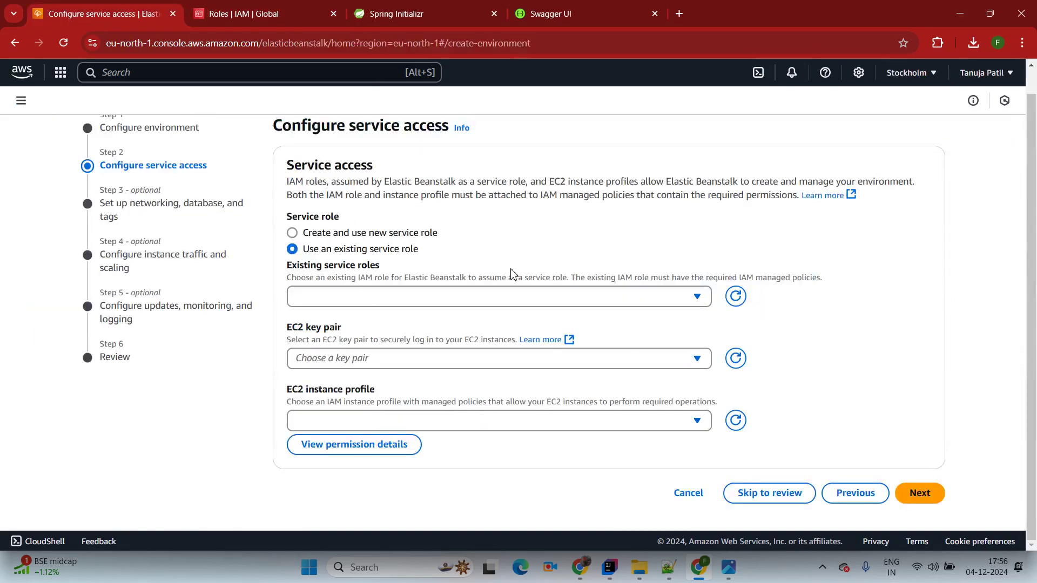
click(735, 297)
click(737, 365)
click(734, 421)
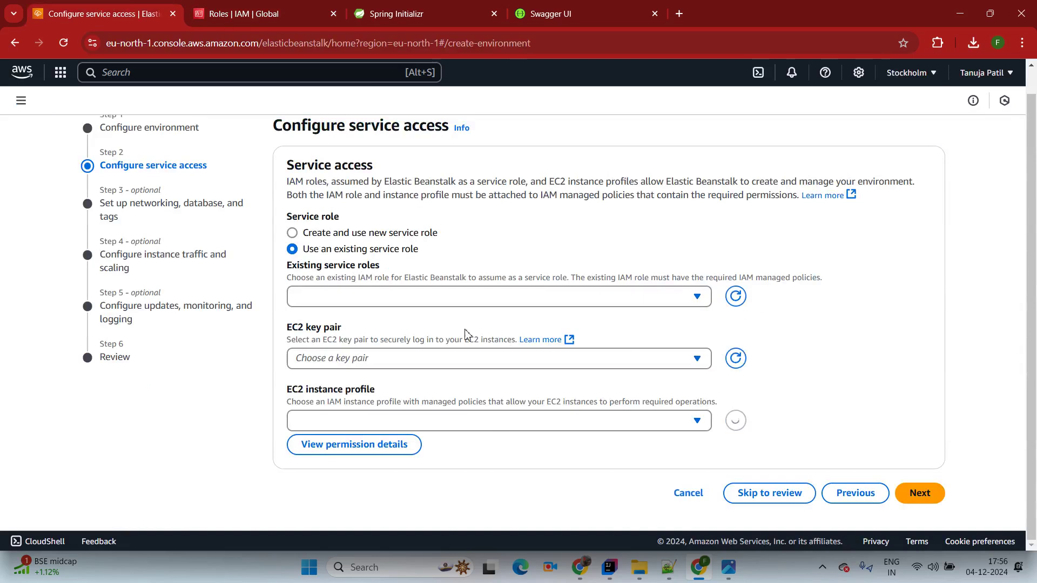
click(386, 300)
click(339, 344)
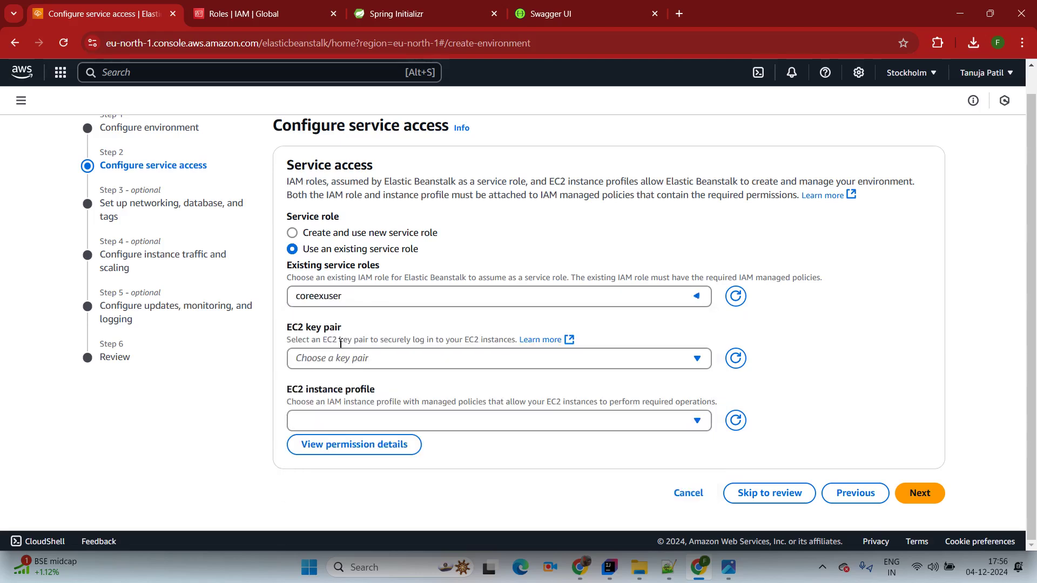
Leave the EC2 key pair unset, choose coreexuser as the EC2 instance profile, and continue to the networking setup
click(358, 361)
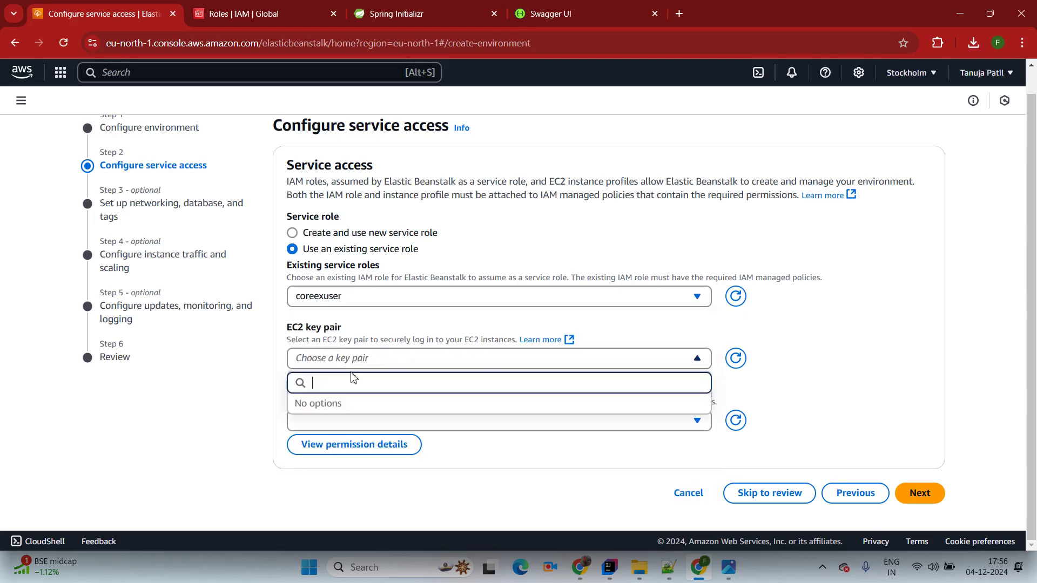
click(271, 387)
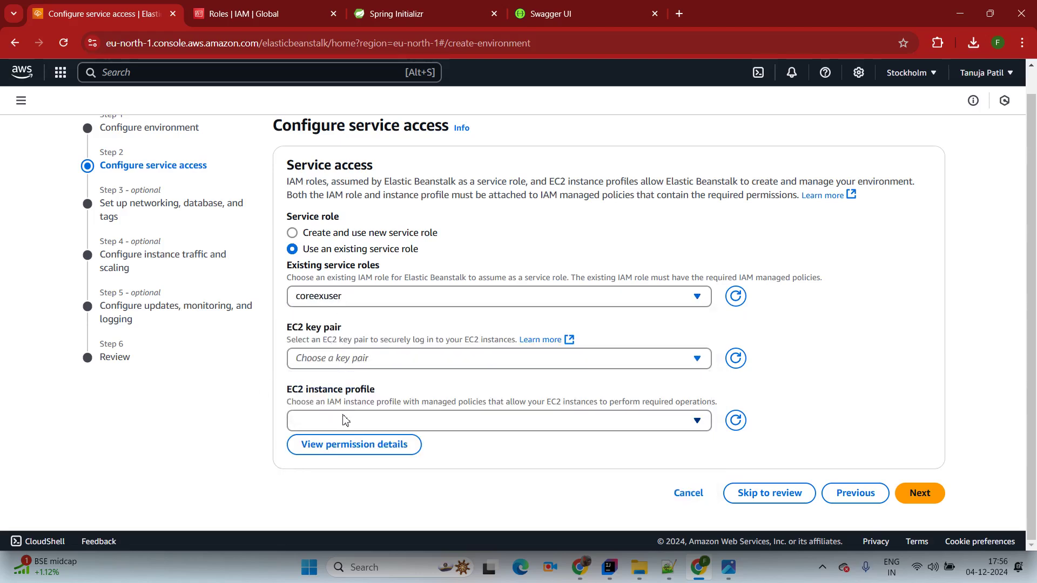
click(346, 420)
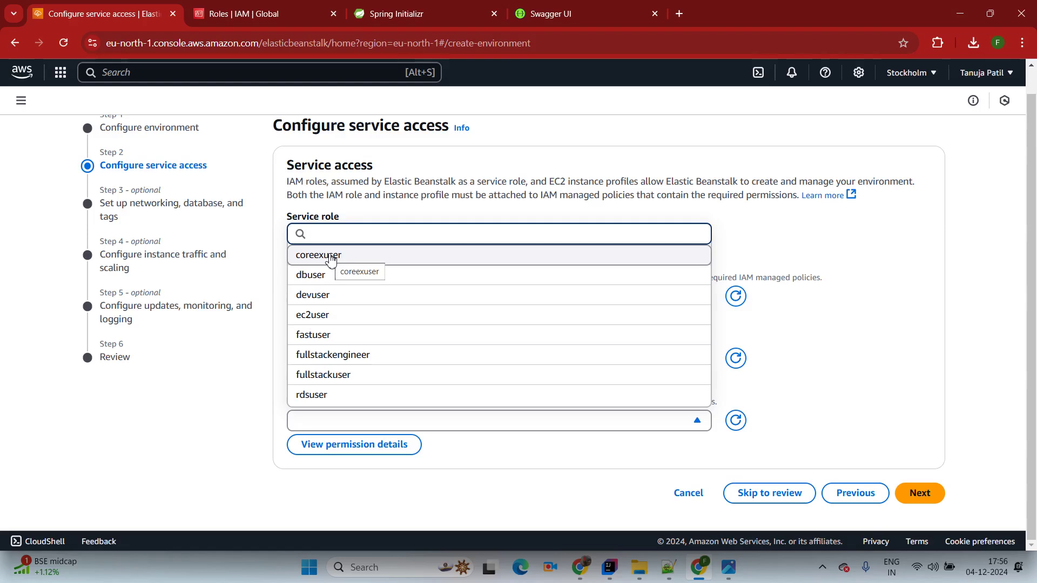
click(331, 257)
click(936, 491)
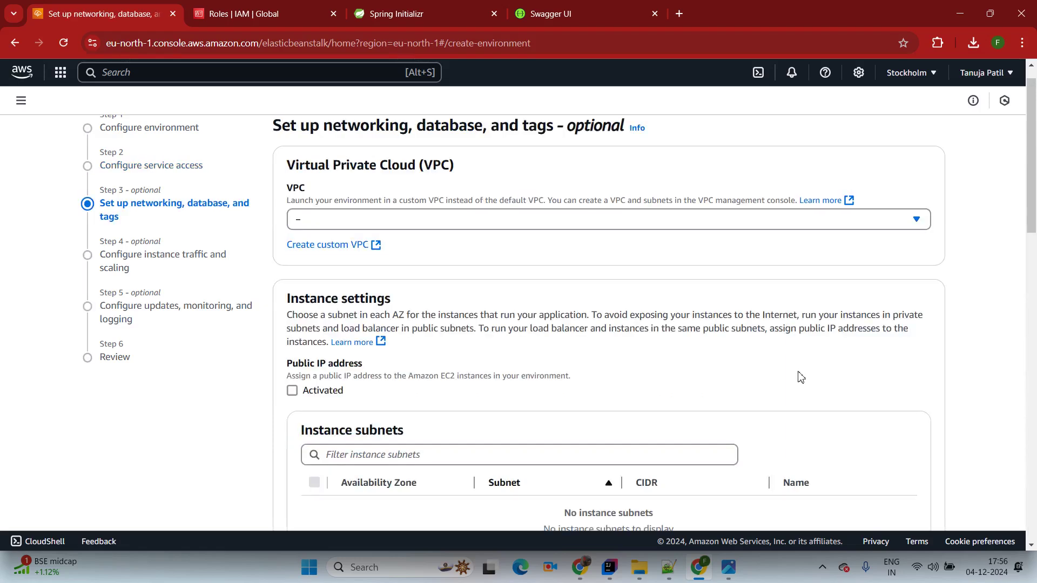
Accept the default networking, database, tags, instance traffic and scaling settings, and continue to updates, monitoring, and logging
scroll(574, 322, down, 20)
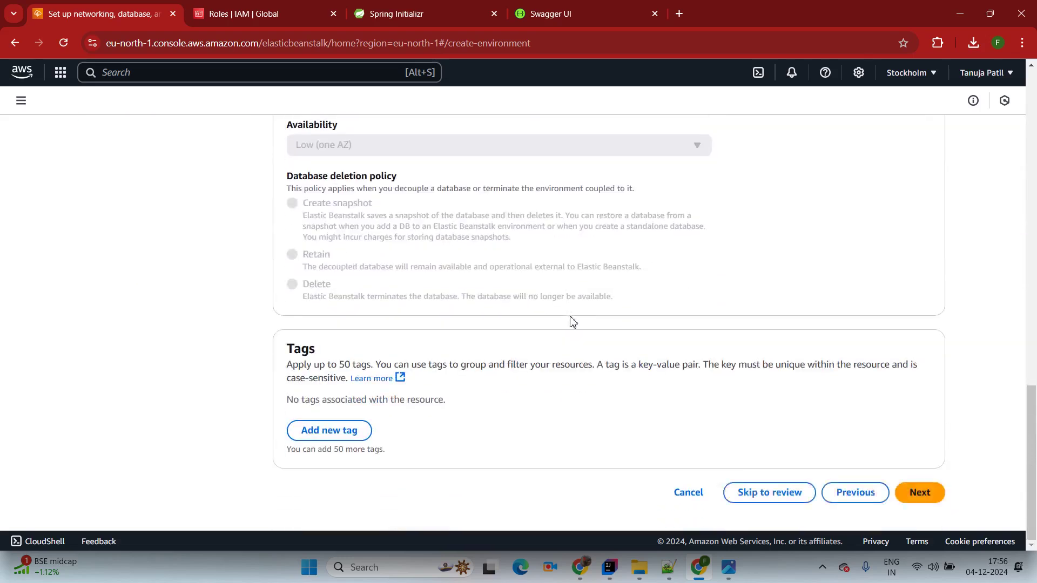
click(909, 491)
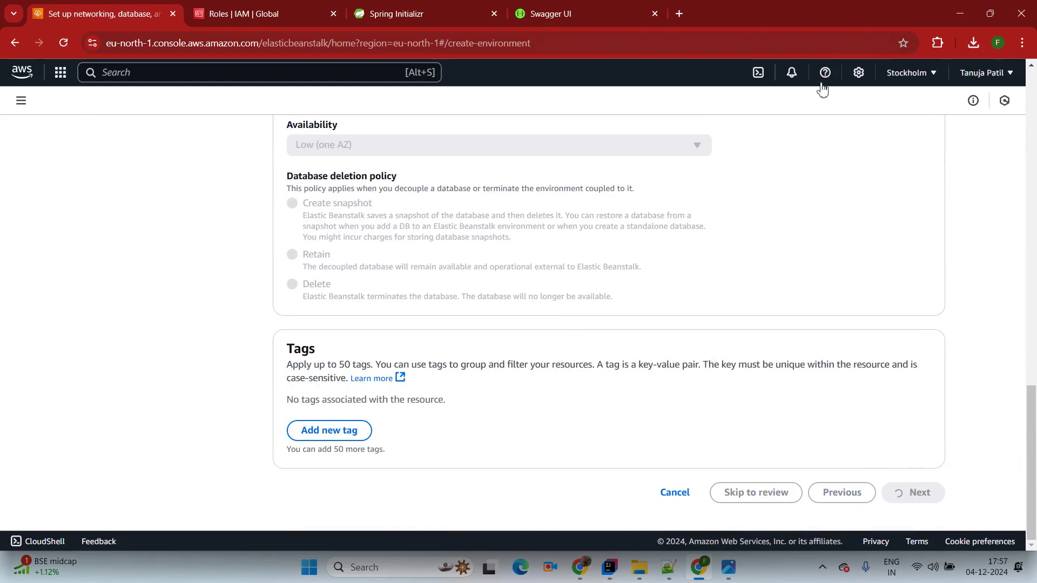
scroll(623, 312, down, 15)
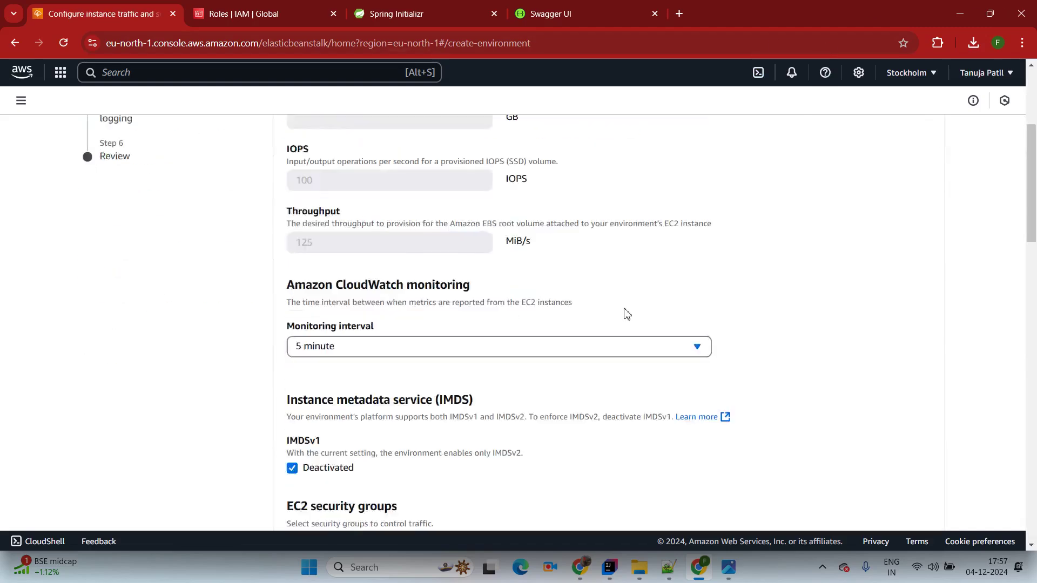
scroll(624, 311, down, 5)
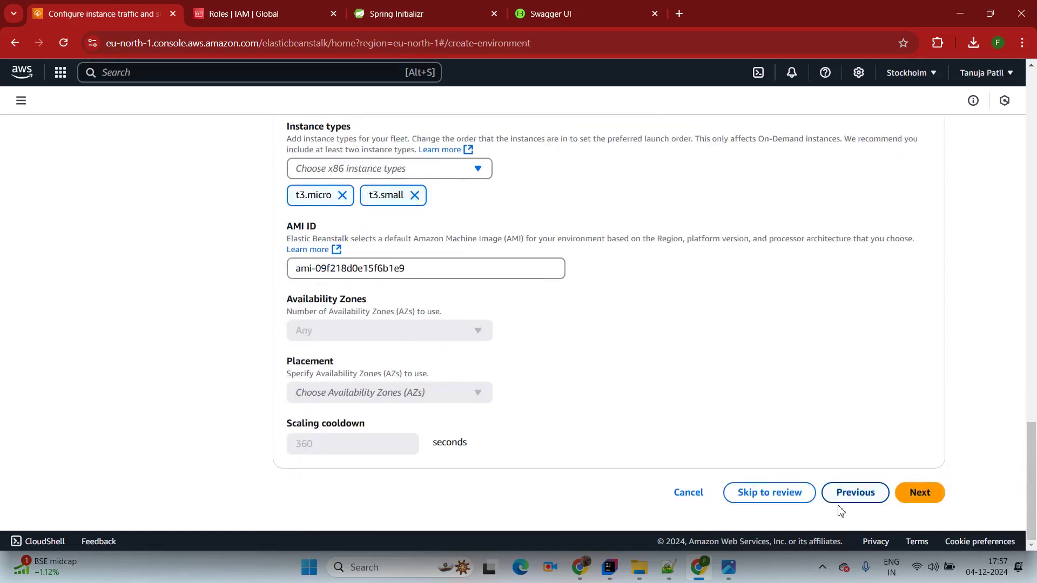
click(916, 491)
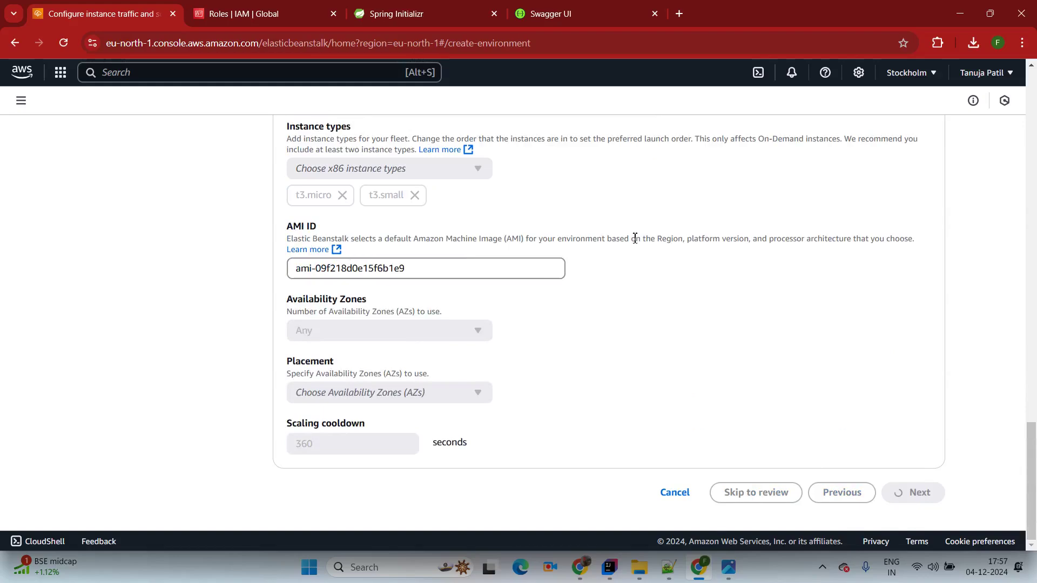
Add the environment property SERVER_PORT with the value 5000 and continue to the review
scroll(571, 287, down, 10)
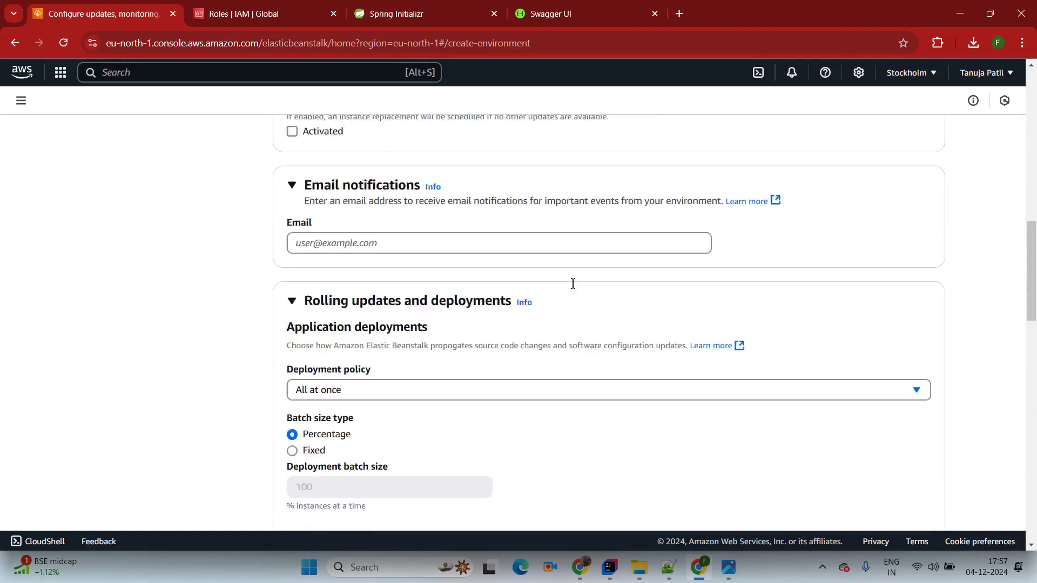
scroll(561, 282, down, 10)
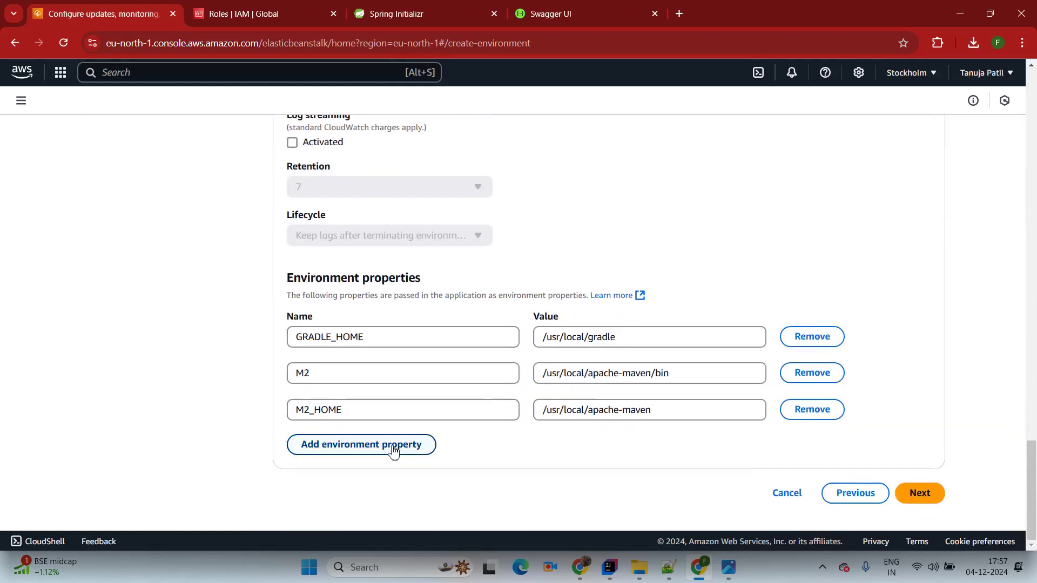
click(391, 451)
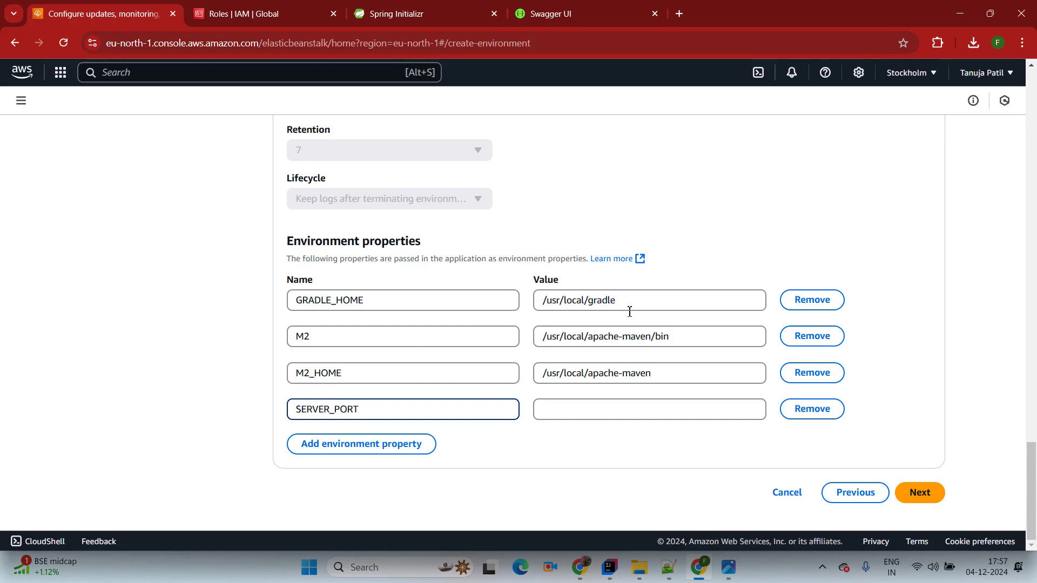
click(585, 414)
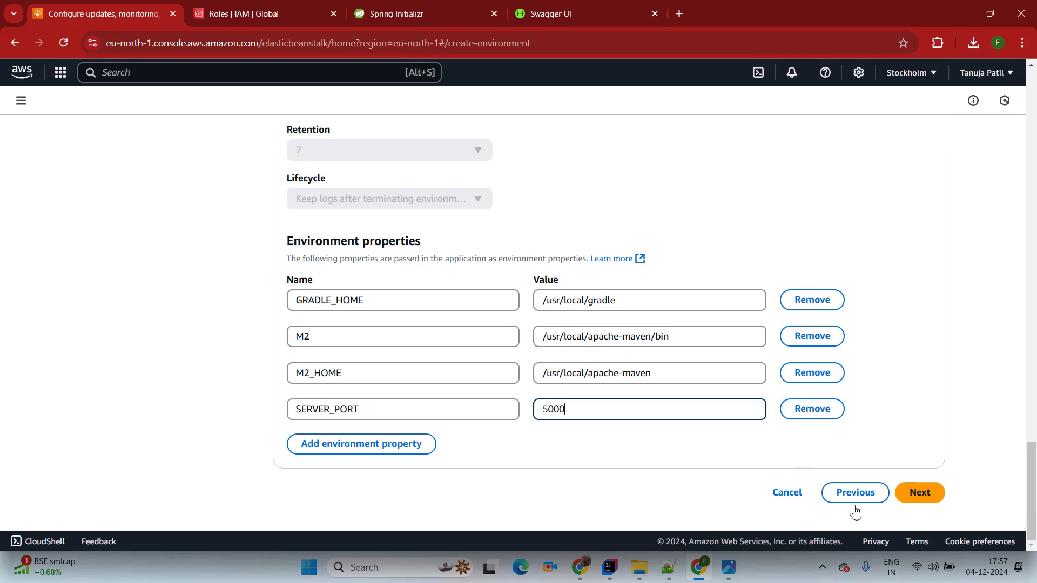
click(926, 494)
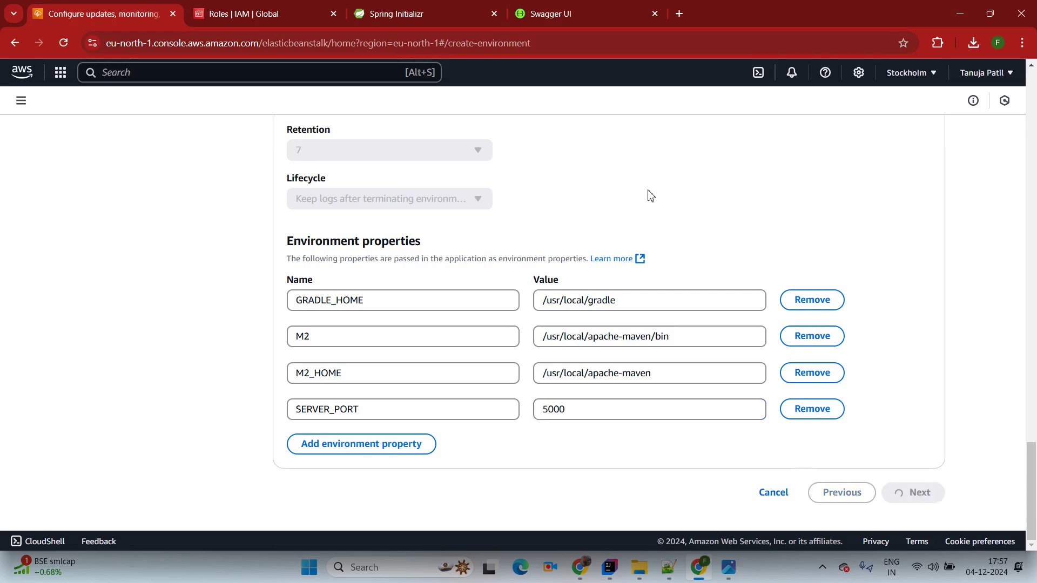
Go through the environment configuration review and submit it to launch the environment
scroll(593, 216, down, 20)
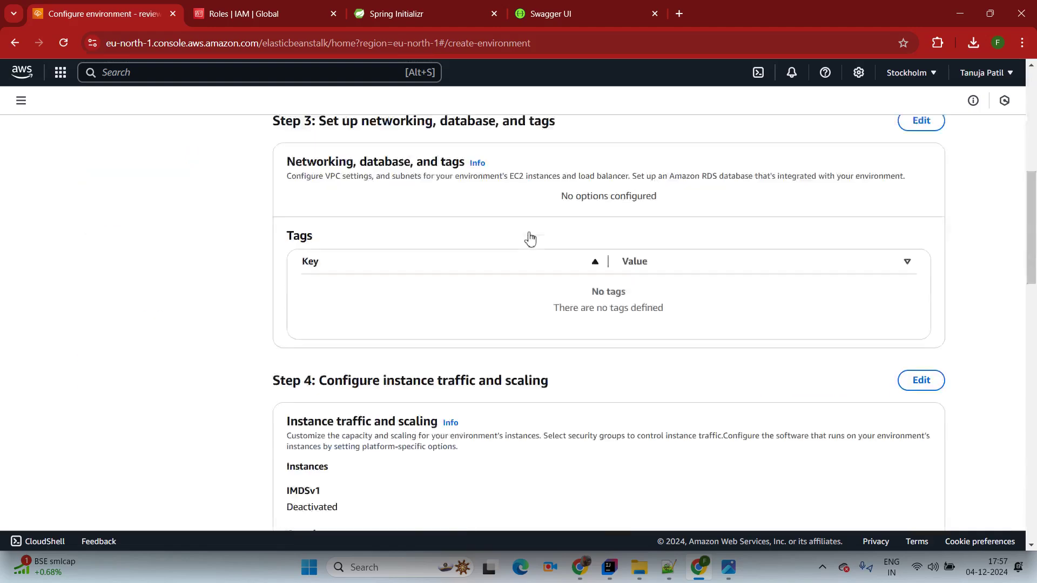
scroll(532, 252, down, 10)
click(914, 493)
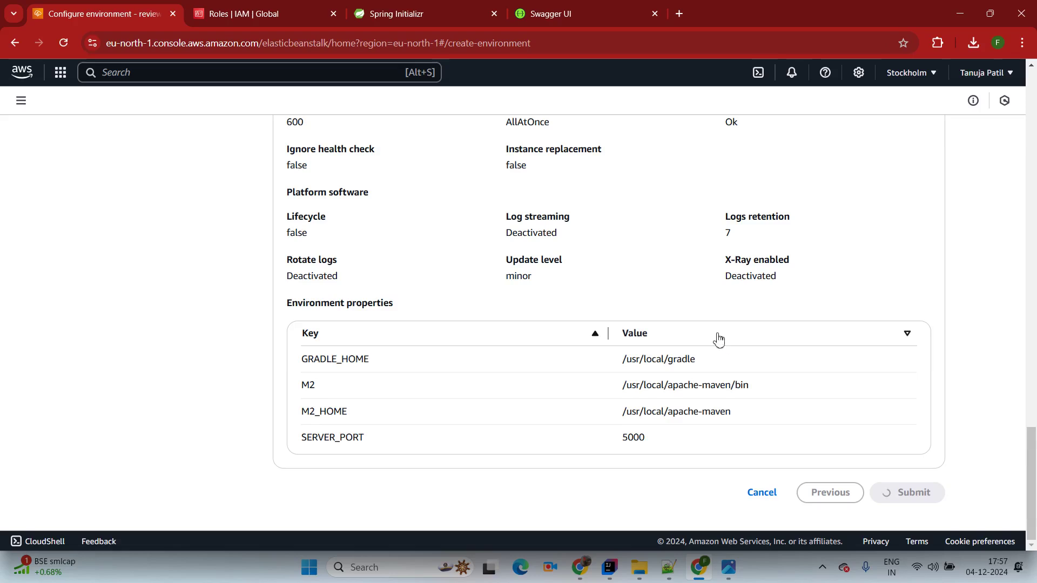
scroll(672, 279, up, 8)
scroll(673, 280, down, 8)
scroll(672, 280, up, 8)
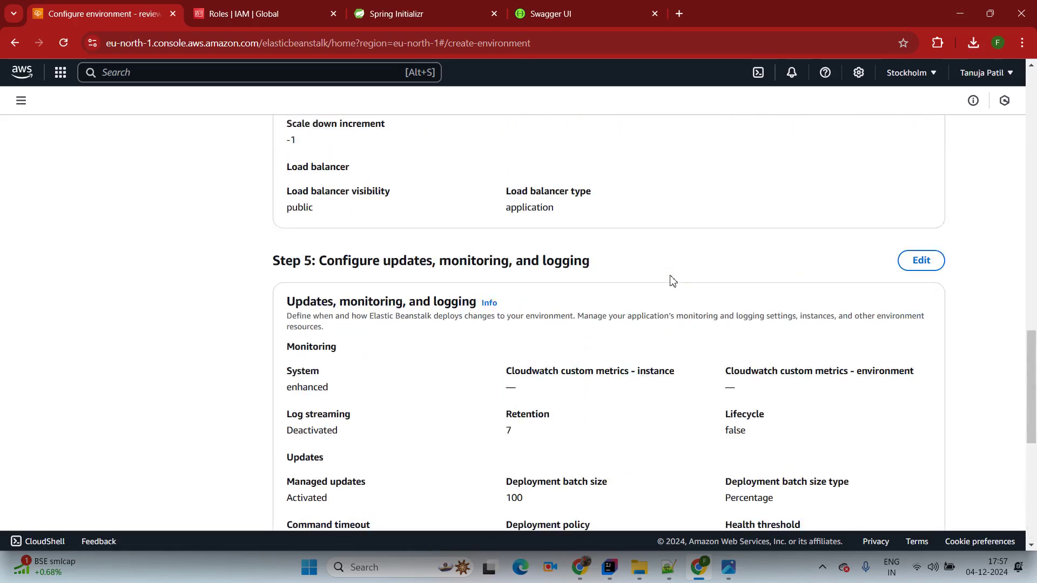
scroll(594, 281, down, 1)
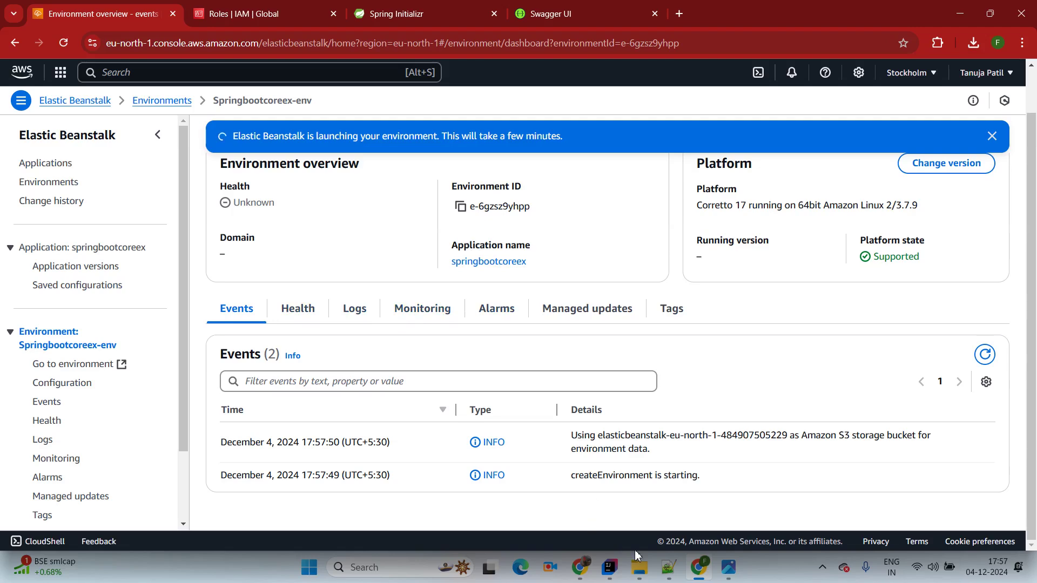
Switch to the Notepad++ notes and examine the deployment title and the explanation of AWS EC2
click(670, 568)
click(983, 56)
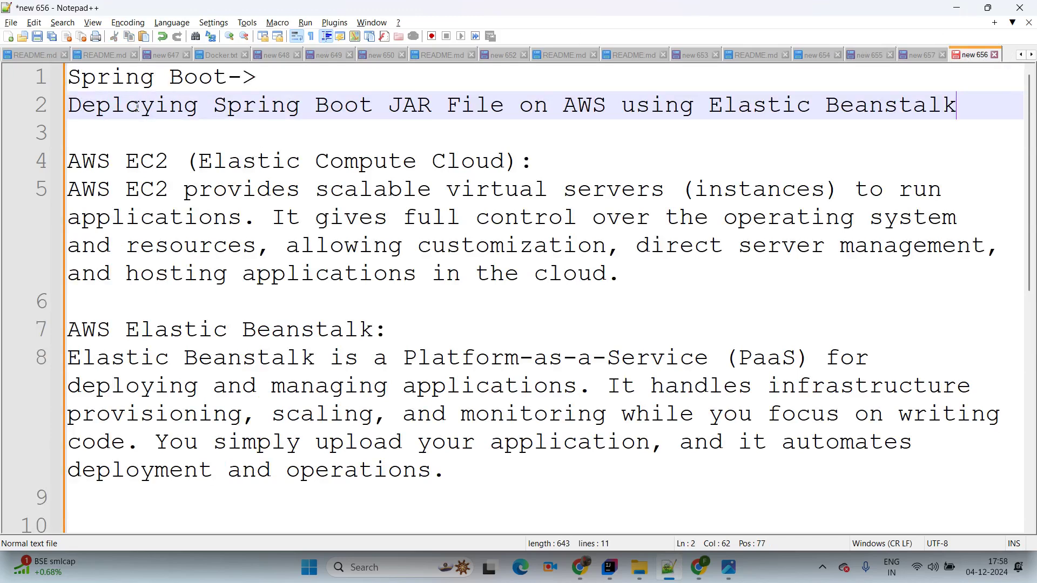
drag(69, 105, 959, 105)
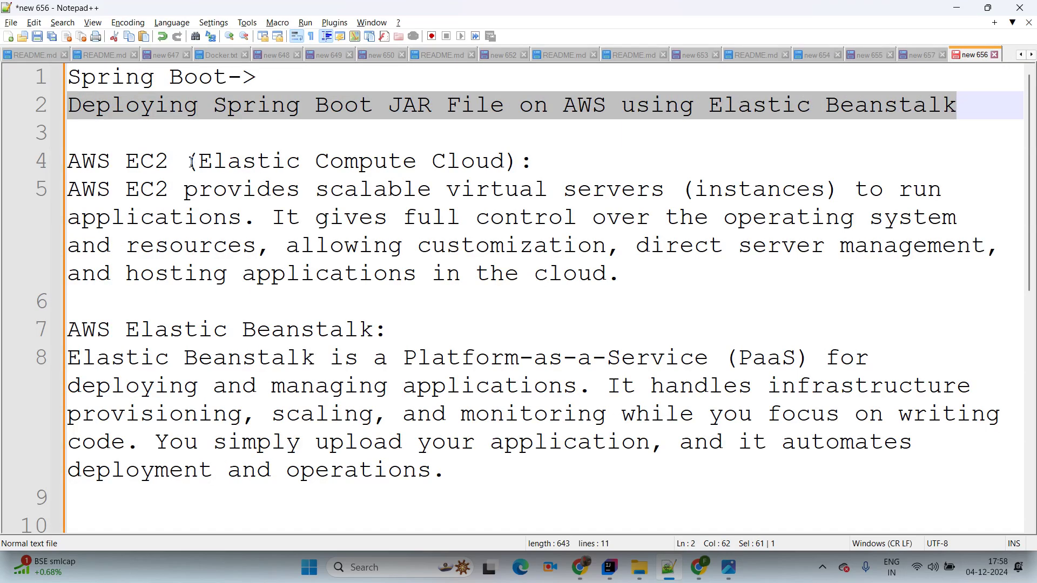
click(191, 161)
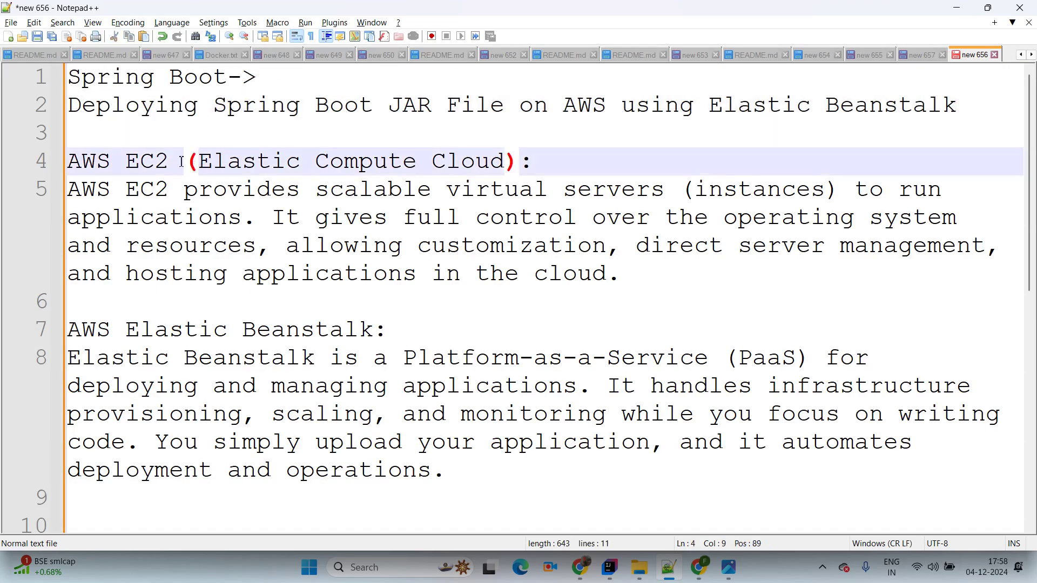
drag(202, 161, 497, 169)
click(156, 201)
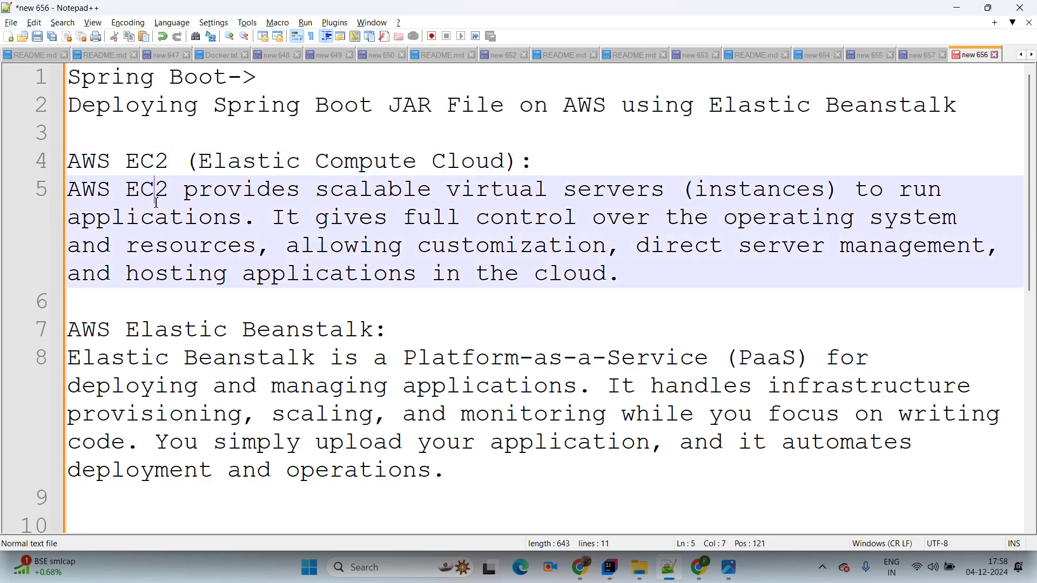
drag(70, 189, 900, 223)
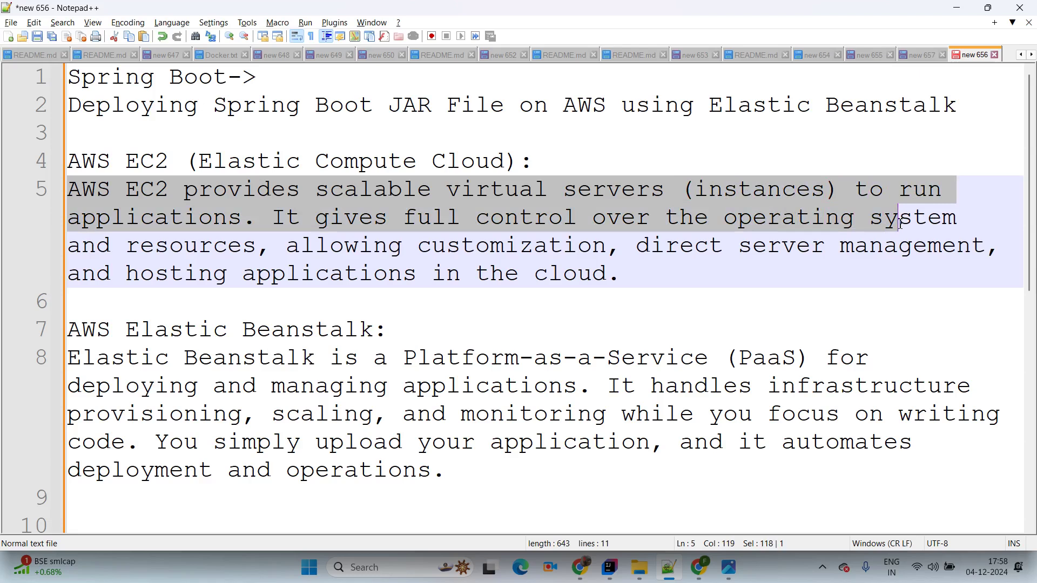
drag(892, 227, 838, 270)
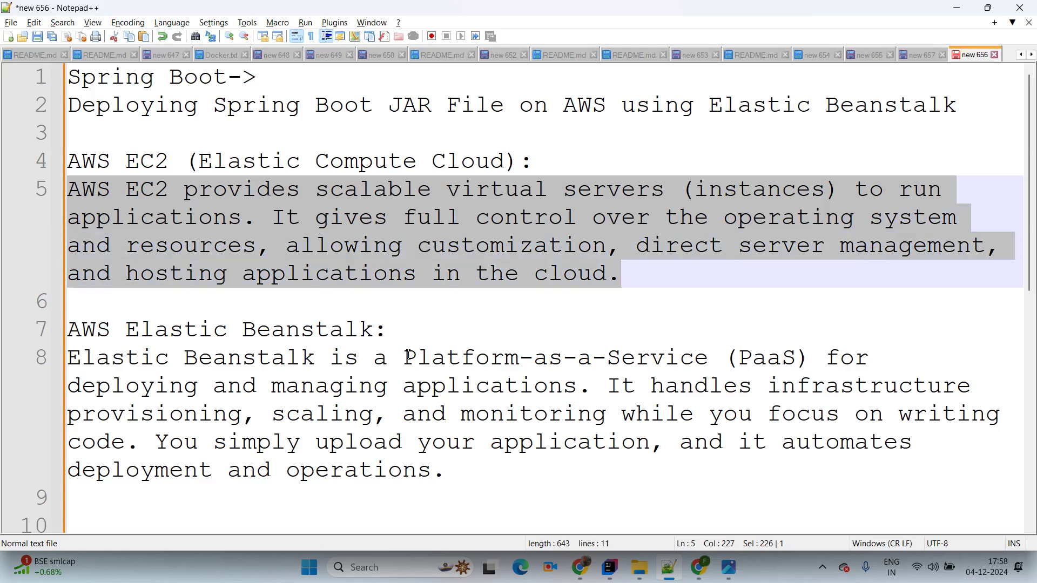
Examine the notes' AWS Elastic Beanstalk section describing it as a Platform-as-a-Service for deploying and managing applications
click(208, 335)
scroll(143, 299, down, 2)
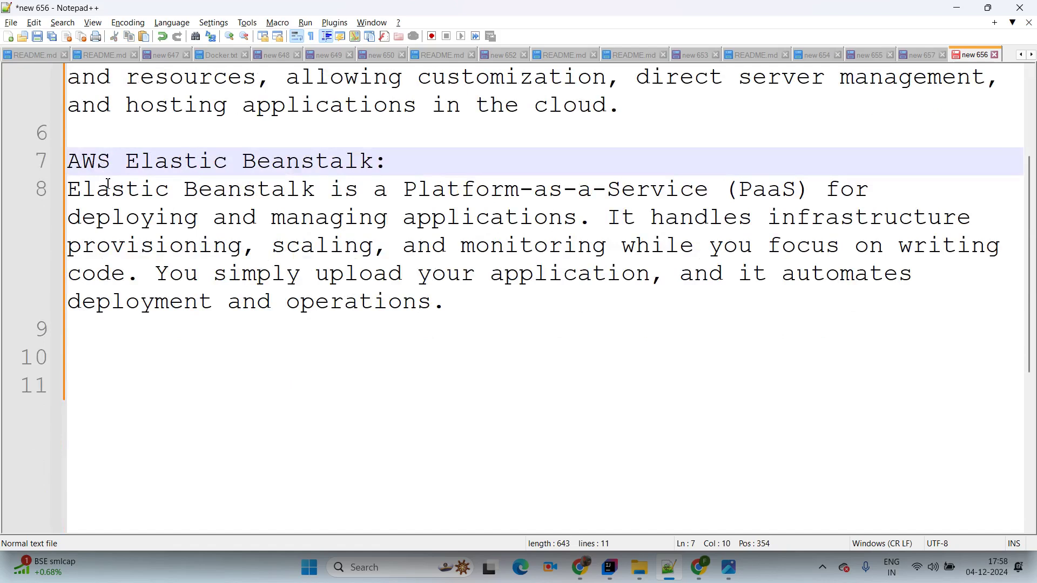
drag(72, 189, 708, 200)
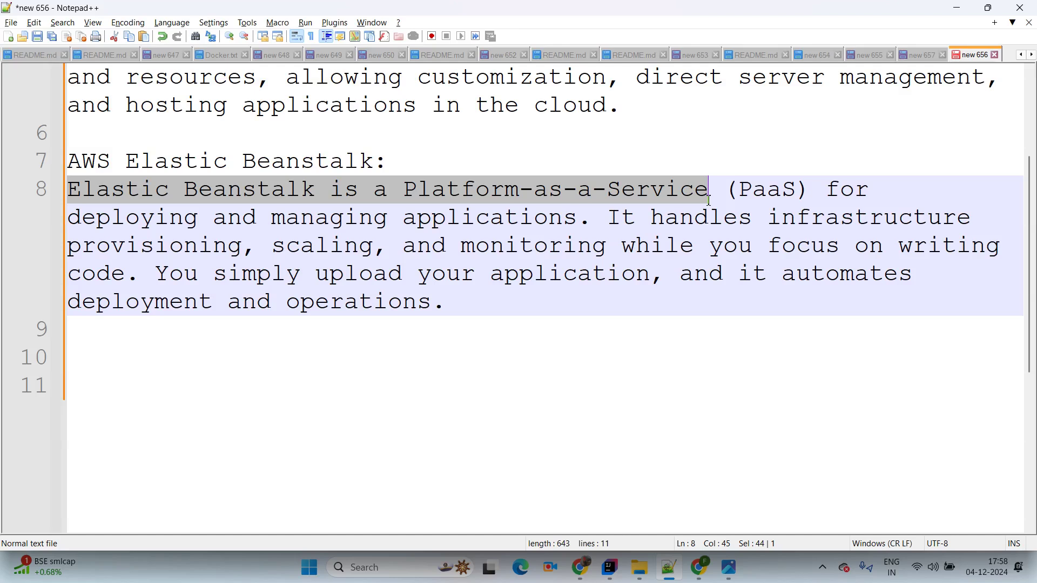
drag(709, 201, 938, 232)
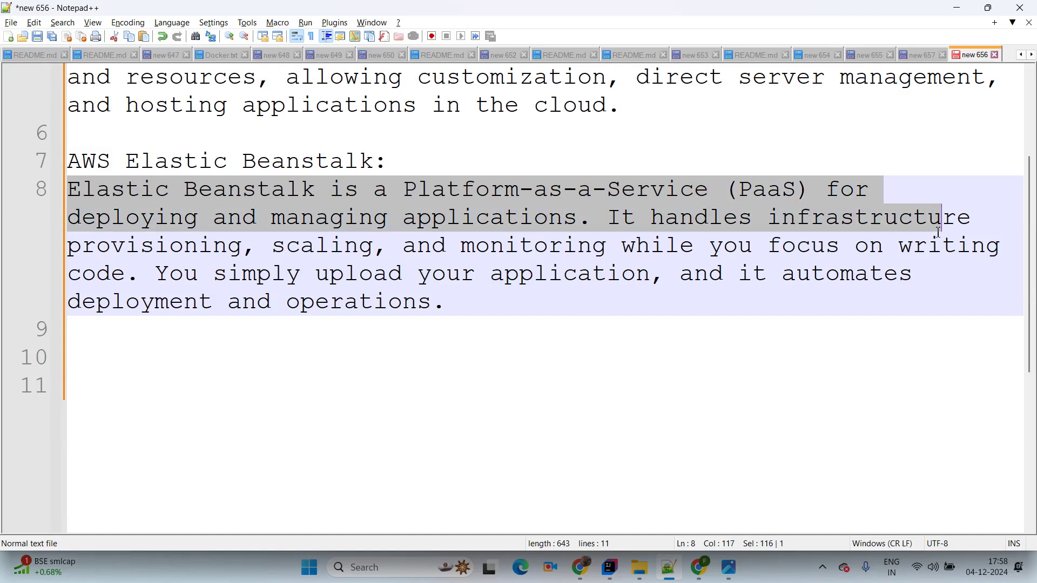
drag(938, 232, 886, 273)
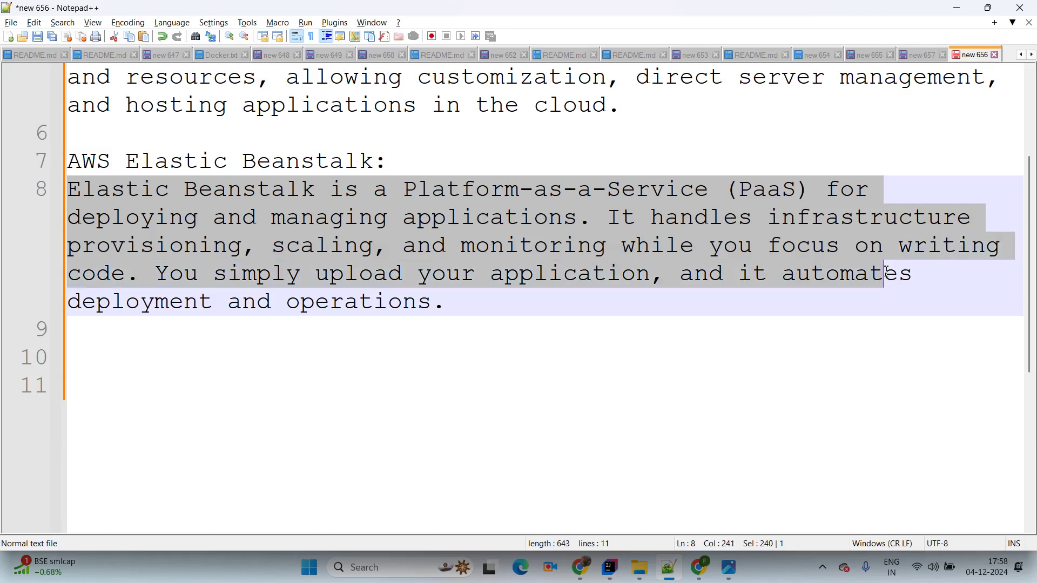
drag(894, 272, 893, 296)
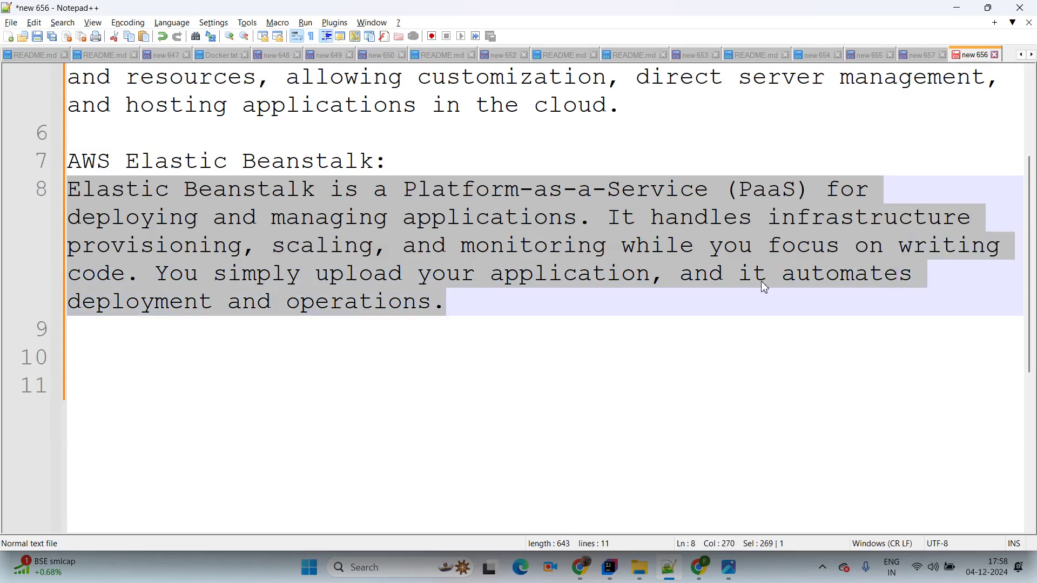
scroll(577, 267, up, 2)
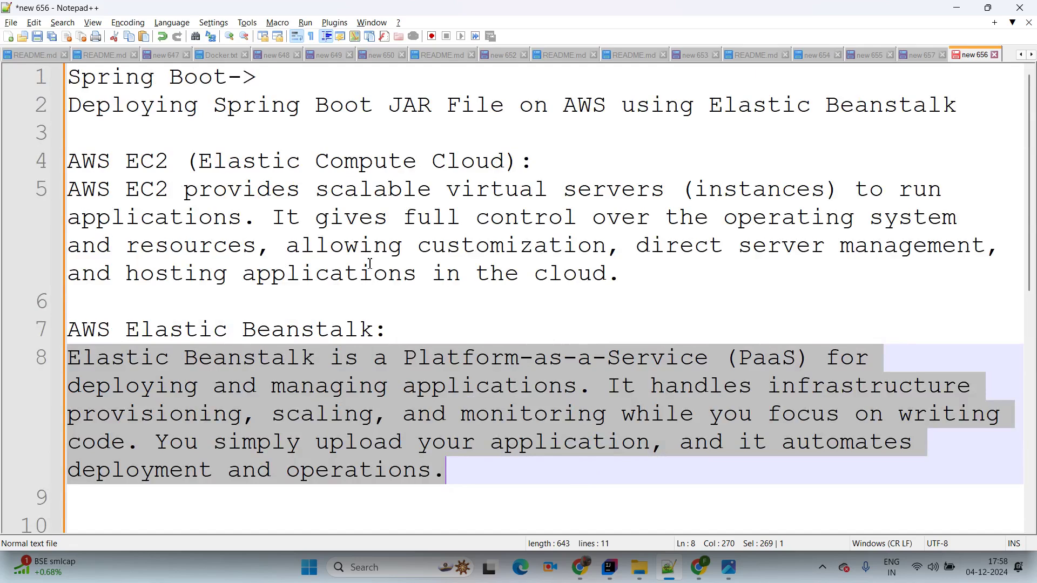
Switch back to Chrome and check the Springbootcoreex-env environment's health, domain and launch events
click(697, 571)
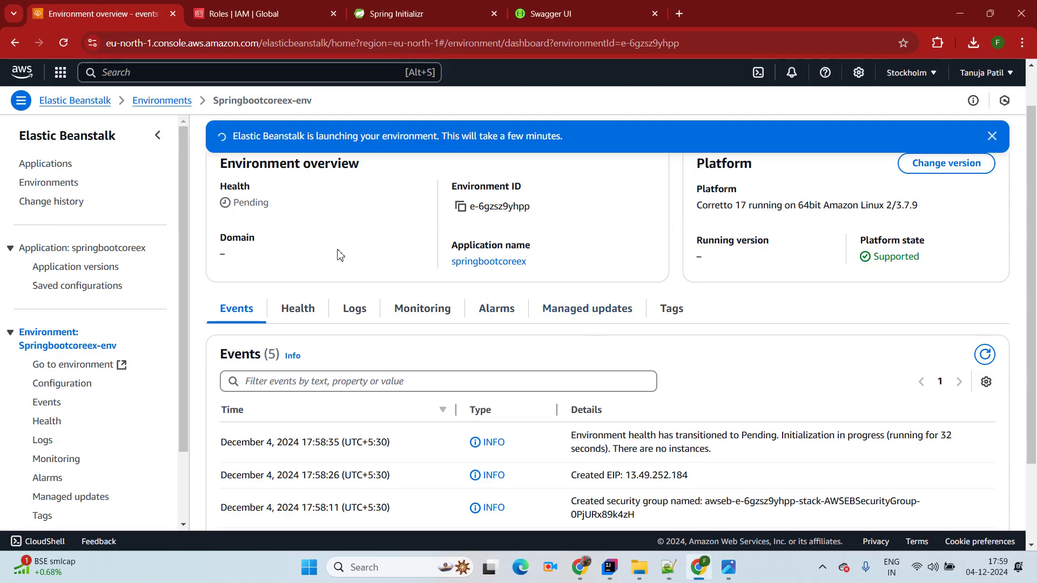
scroll(339, 253, down, 2)
scroll(308, 268, up, 3)
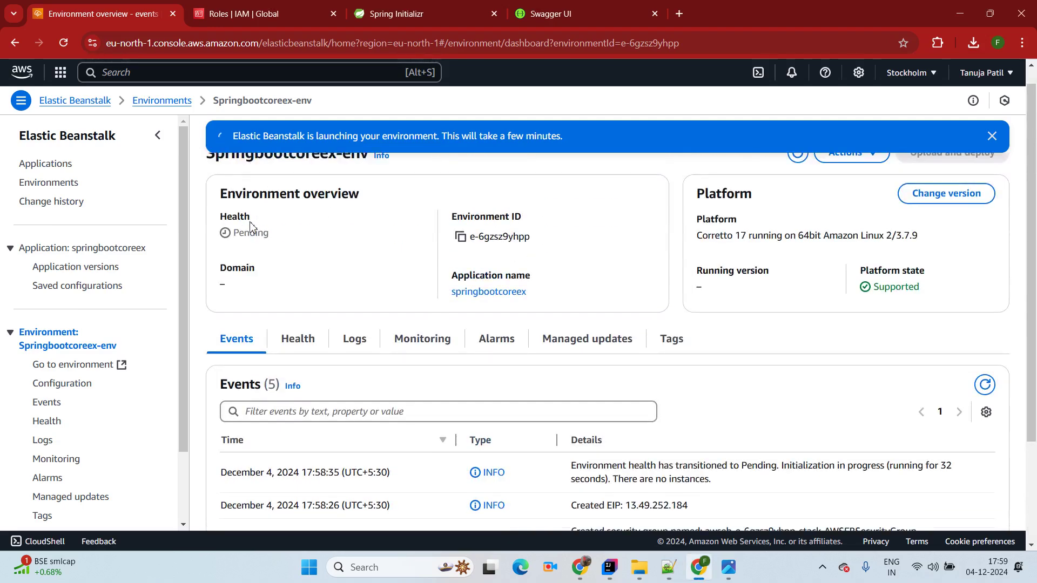
scroll(279, 273, down, 1)
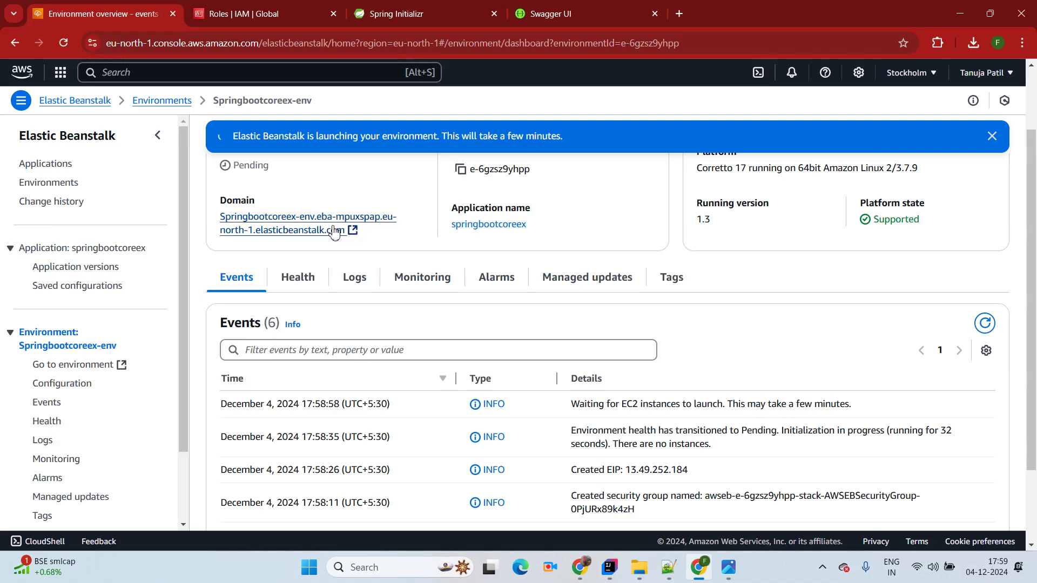
click(359, 282)
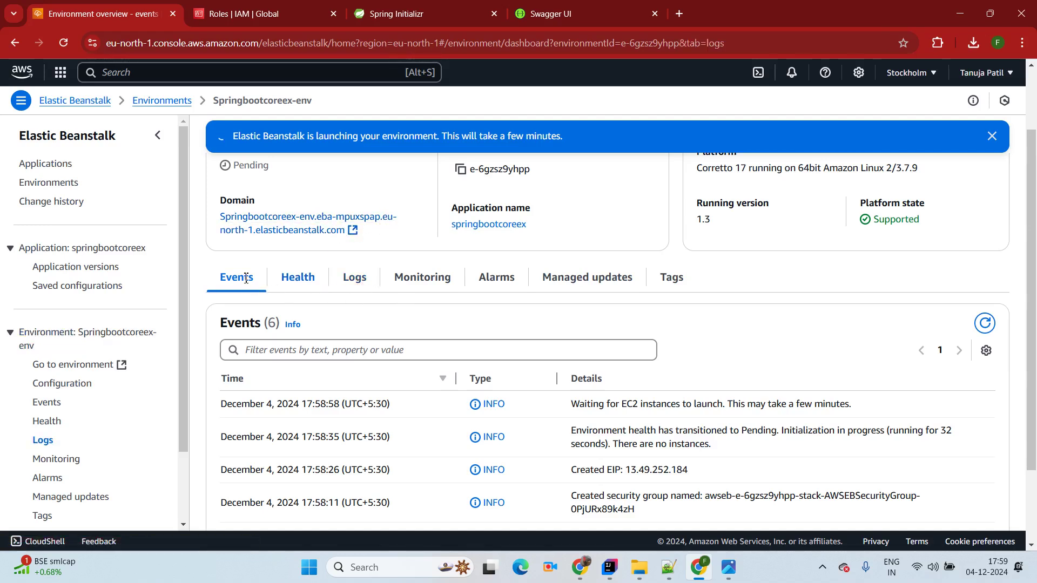
click(245, 329)
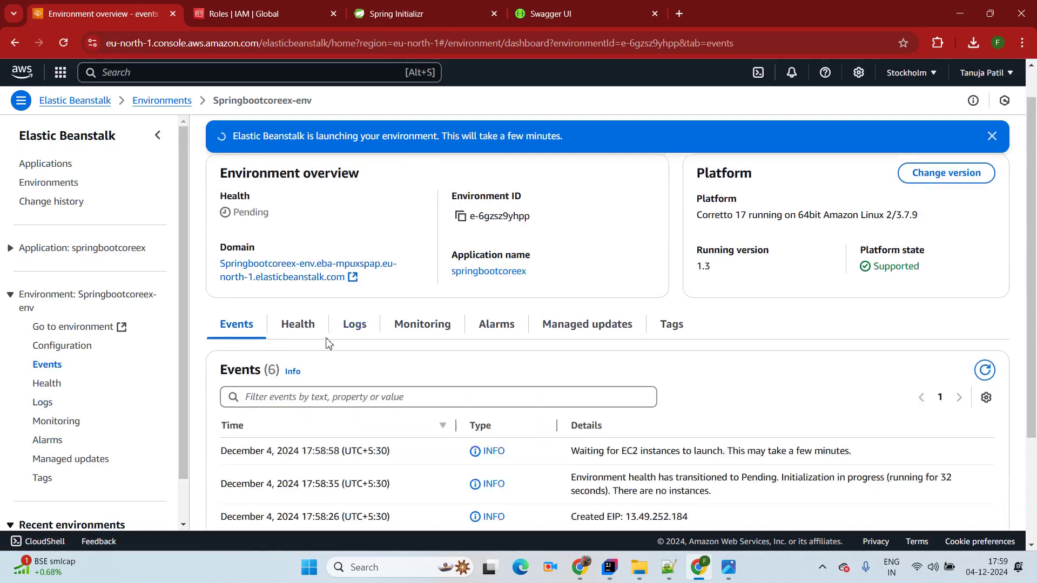
Open the environment's domain in the browser and load its /api endpoint, enlarging the page for reading
click(278, 270)
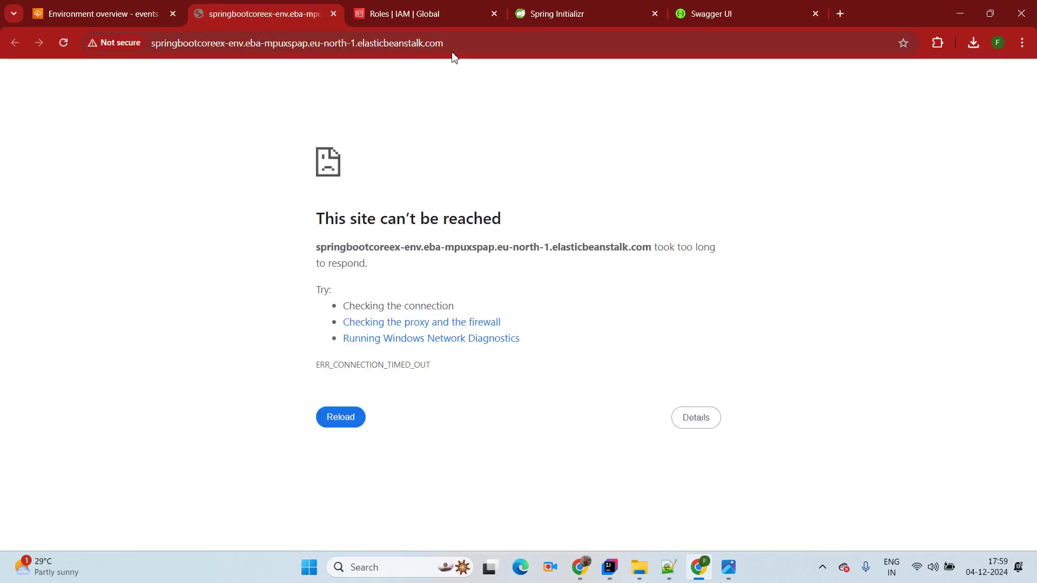
click(461, 43)
click(467, 44)
text(/api)
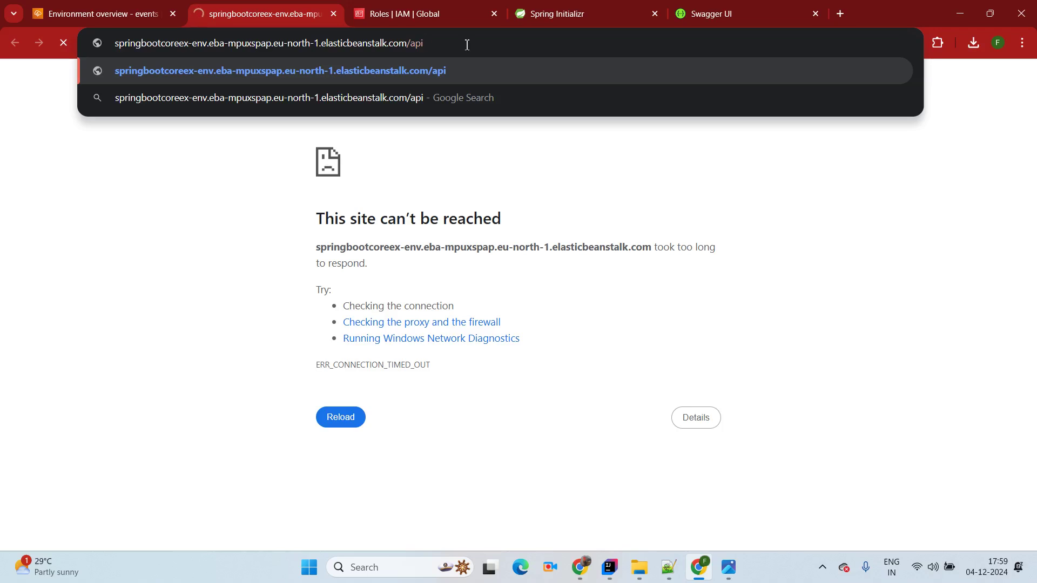
key(Return)
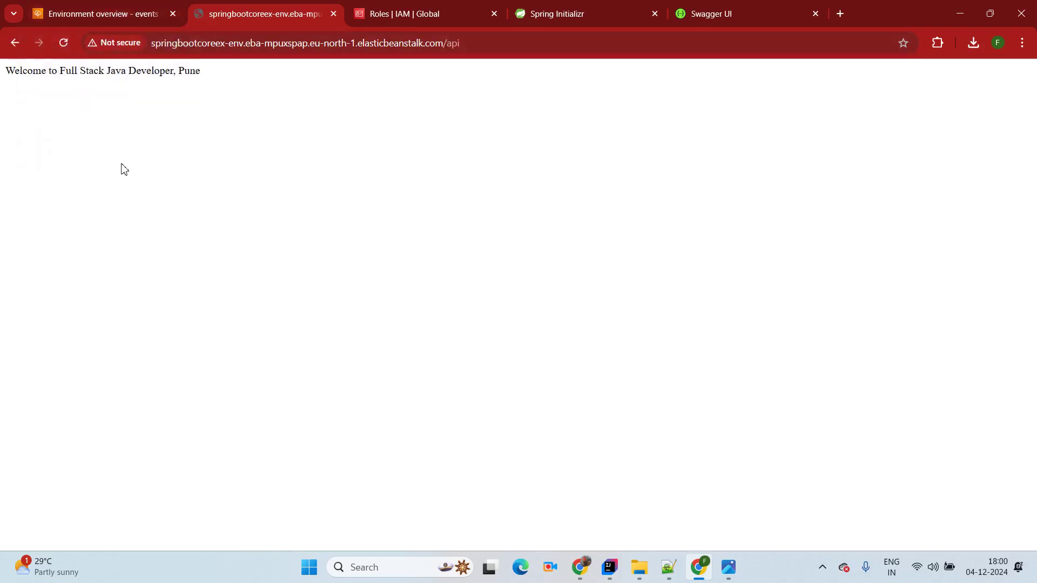
scroll(244, 189, up, 6)
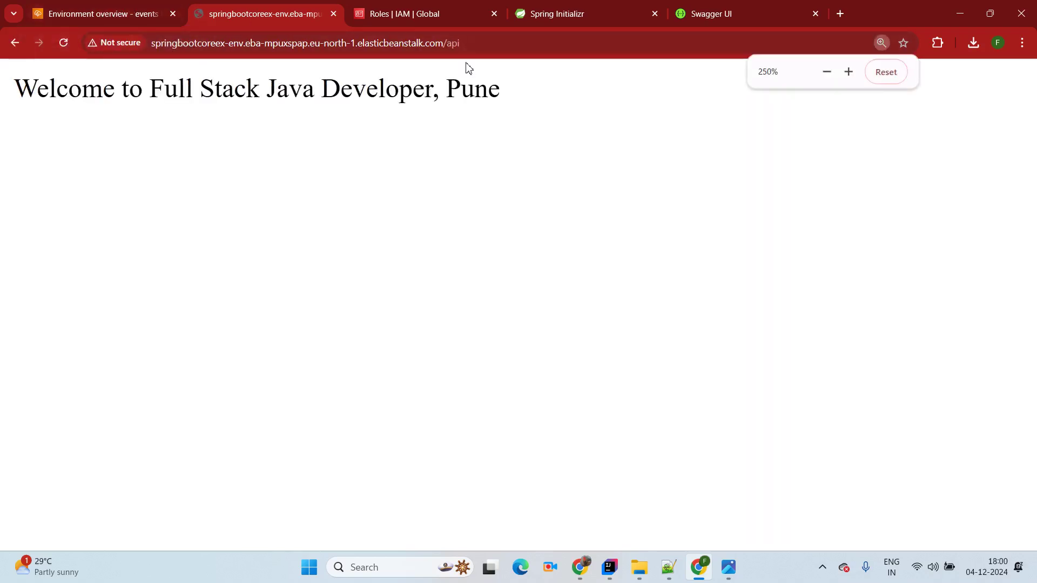
Load the deployed application's /api/contact-us endpoint and examine the contact text it returns
double_click(478, 43)
text(api/)
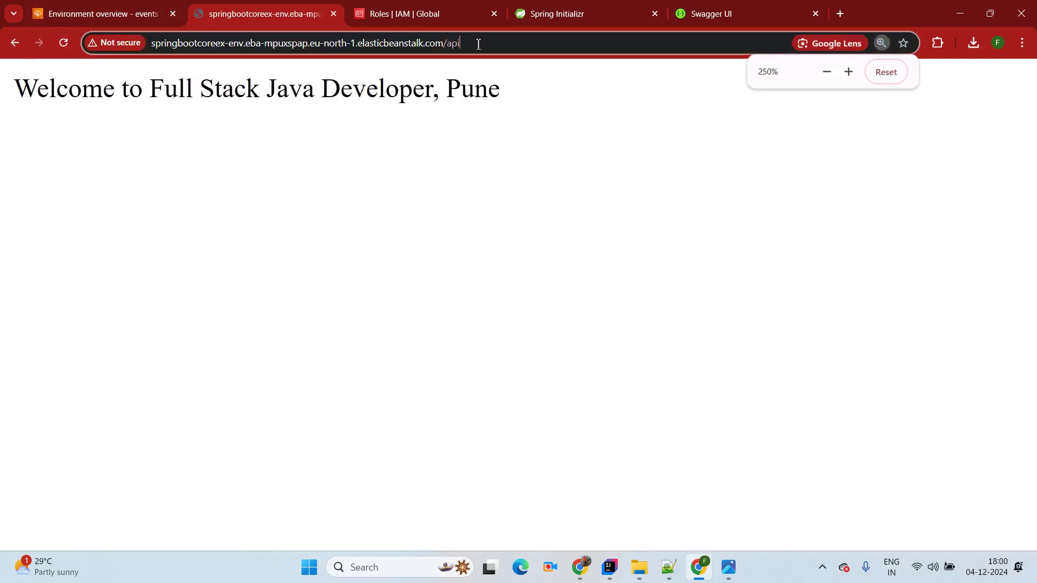
text(con)
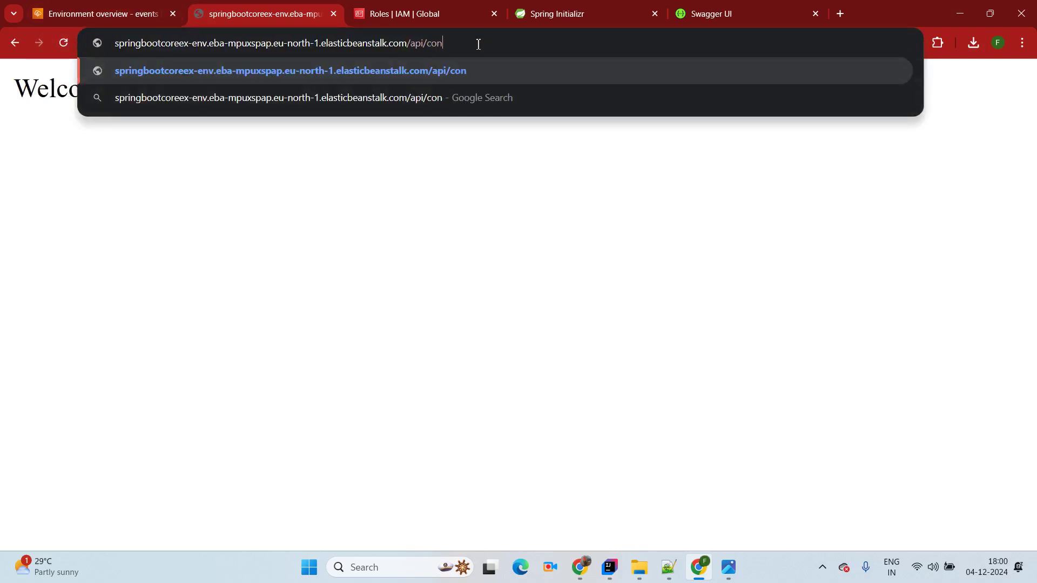
text(tact-us)
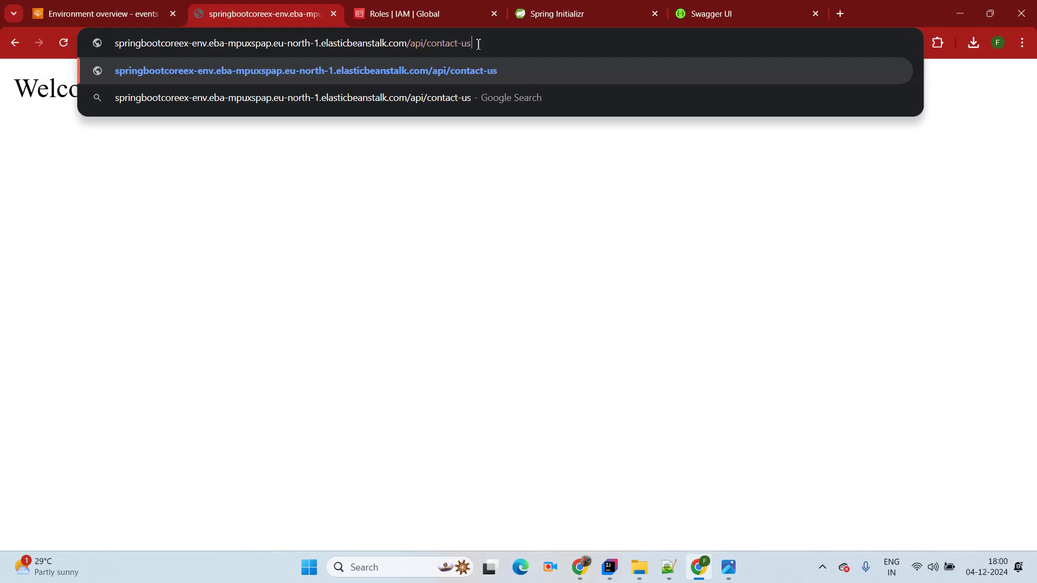
key(Return)
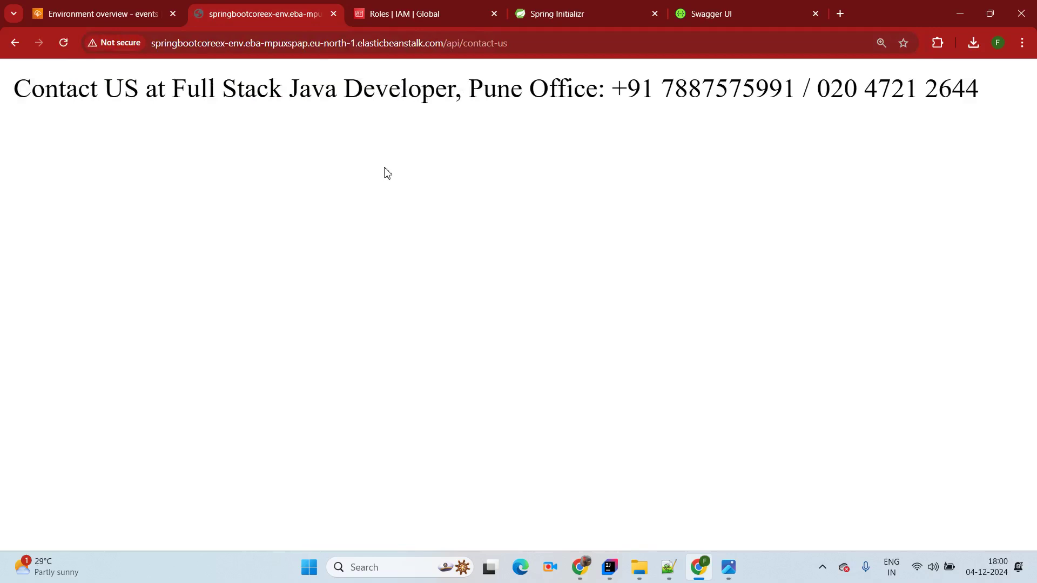
key(ctrl+plus)
key(ctrl+minus)
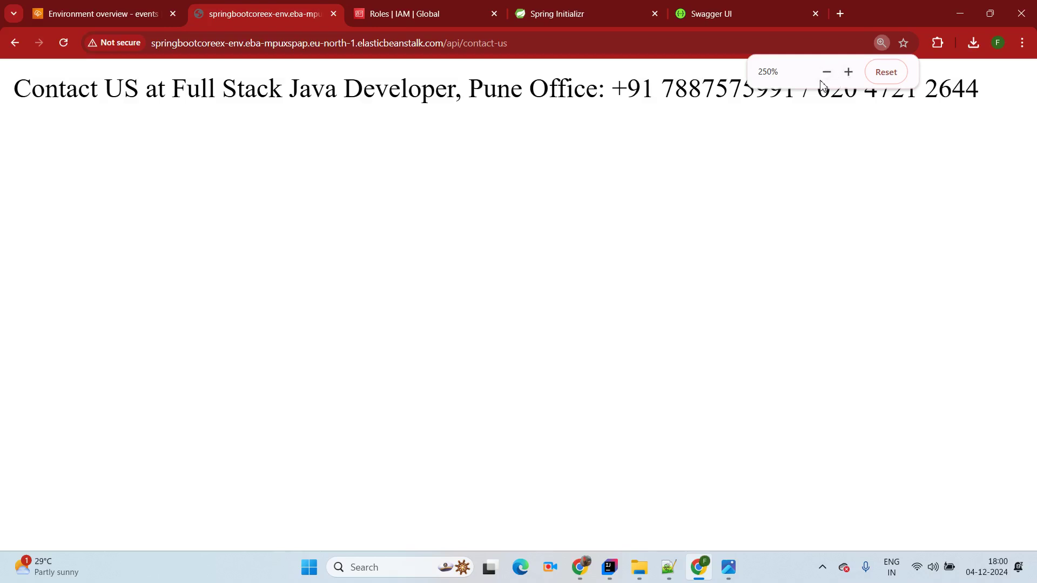
drag(18, 87, 1007, 85)
click(790, 198)
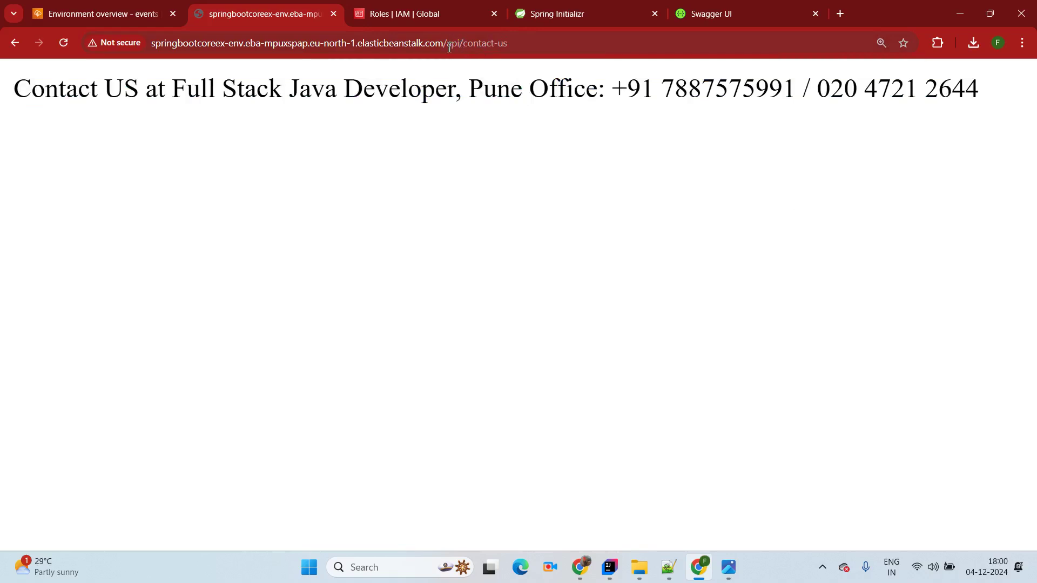
Replace the endpoint path with swagger-ui.html to load the deployed application's Swagger page
drag(448, 48, 516, 43)
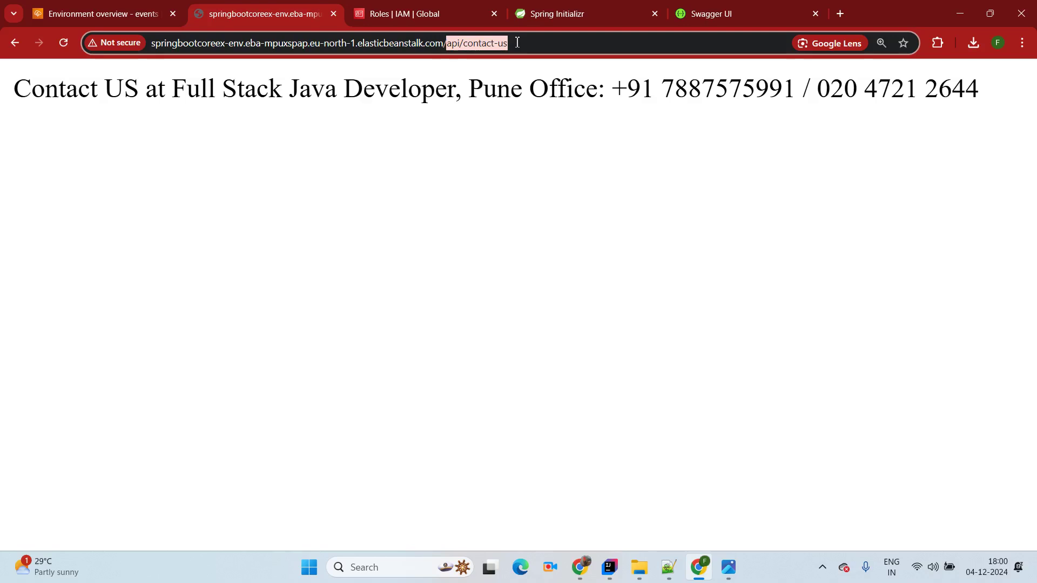
key(BackSpace)
text(swagger)
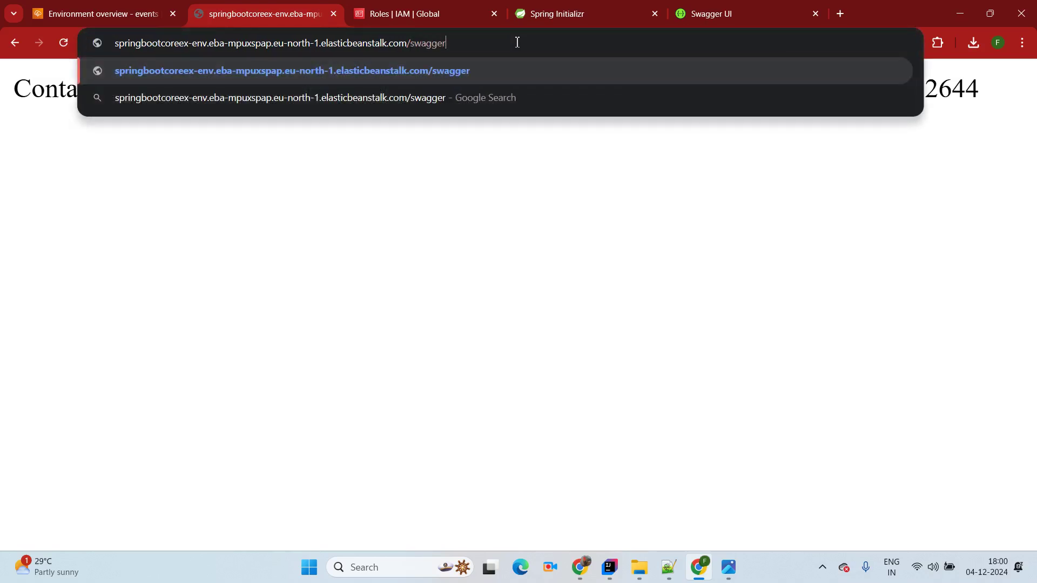
text(-ui.html)
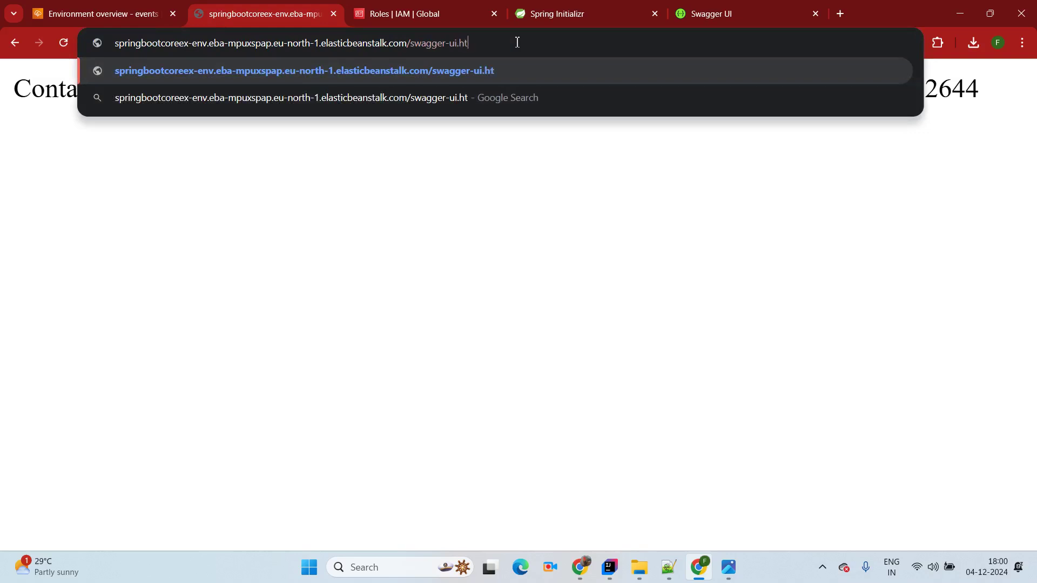
key(Return)
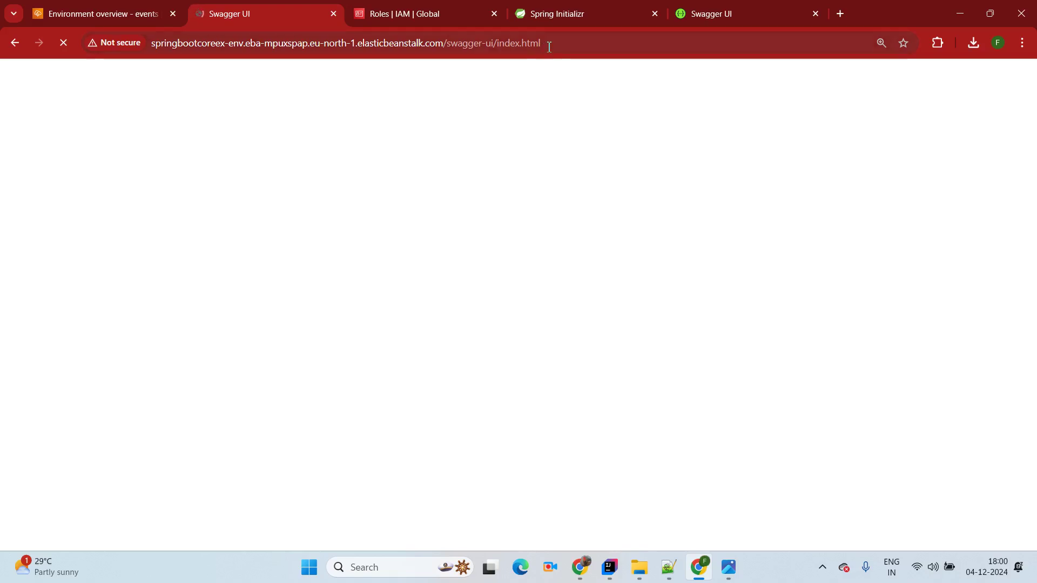
click(592, 44)
key(Return)
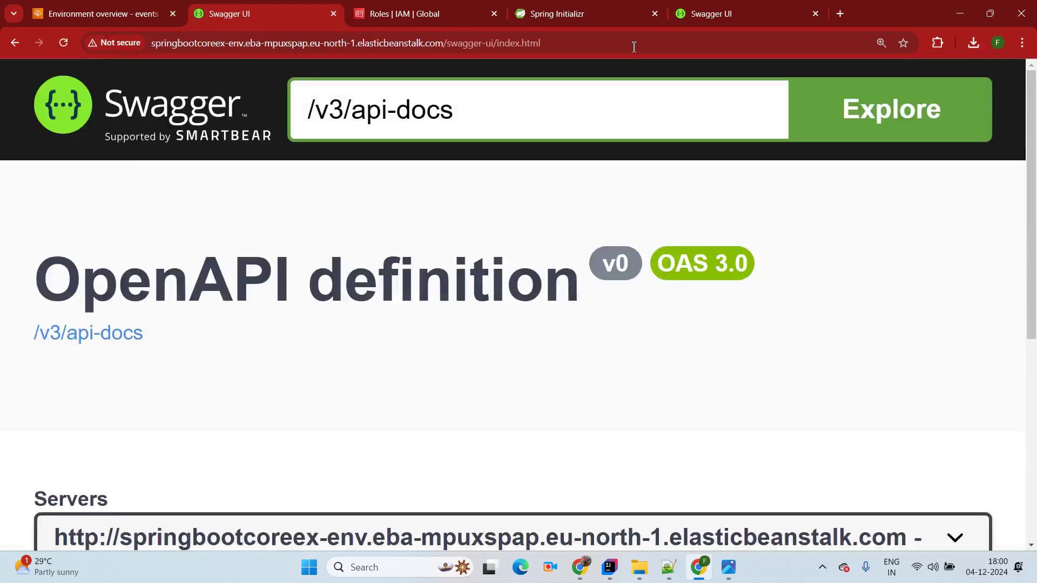
Expand the GET /api operation in Swagger, try it out, execute the request and inspect the response body
scroll(294, 341, down, 4)
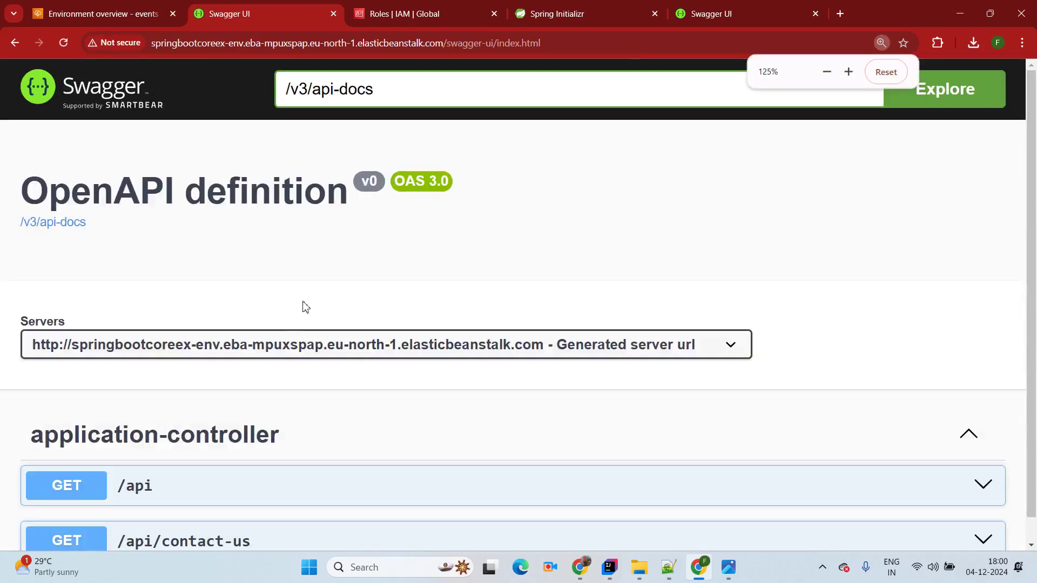
click(259, 417)
scroll(368, 268, down, 3)
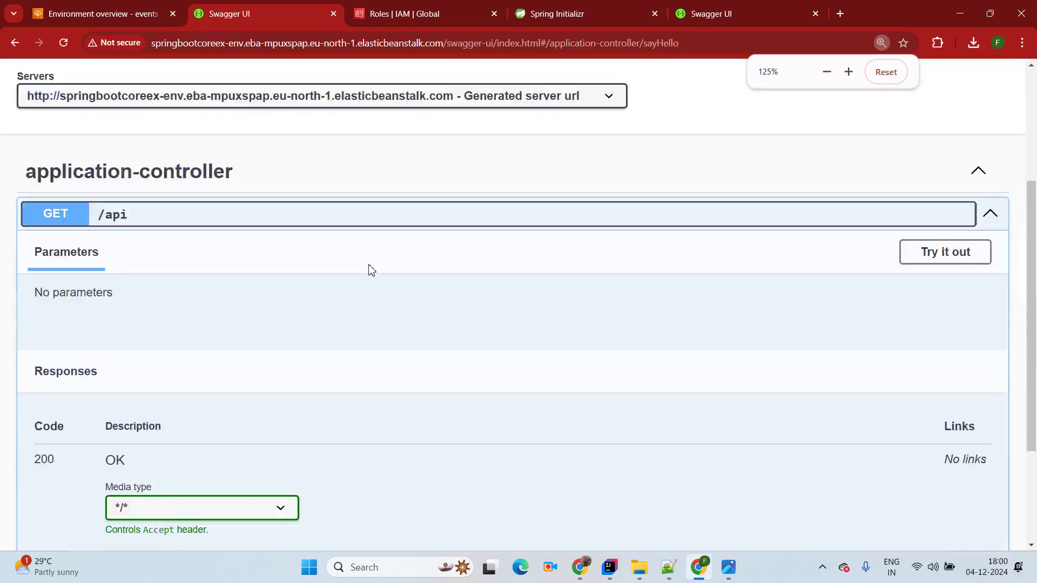
click(928, 262)
click(527, 354)
ctrl+scroll(479, 231, down, 2)
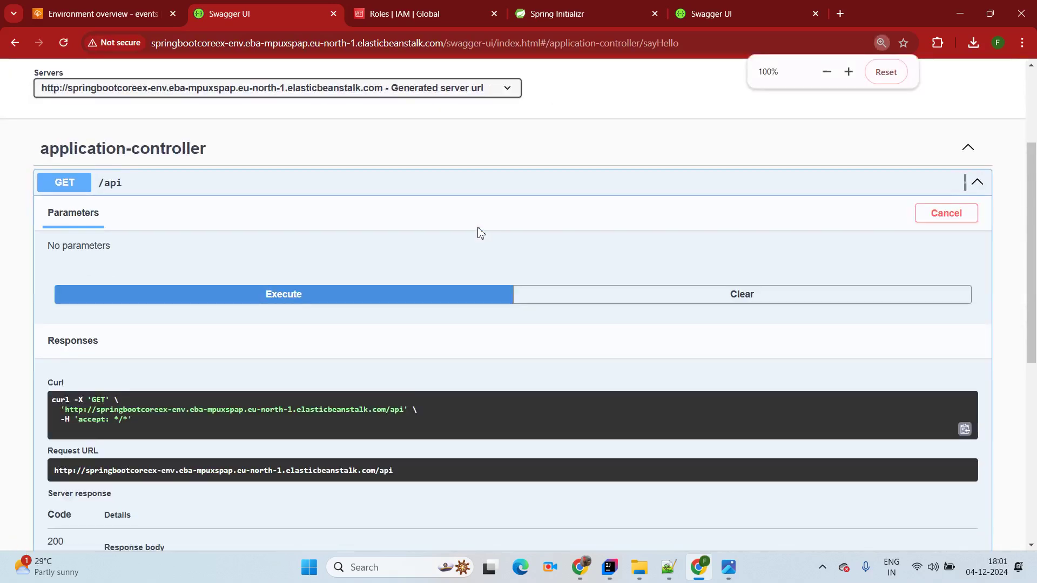
scroll(355, 306, down, 3)
drag(302, 434, 106, 434)
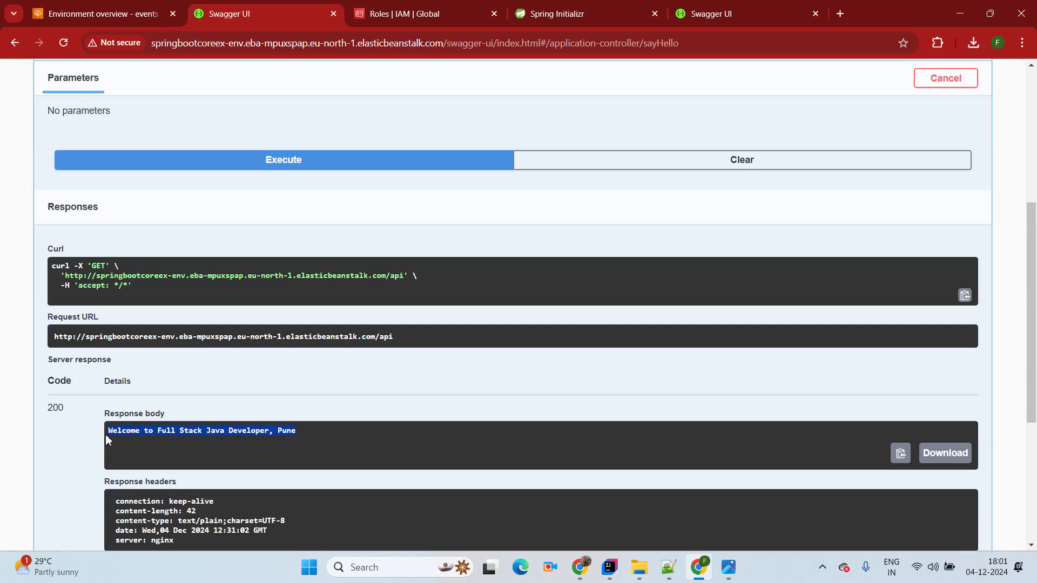
Collapse GET /api, execute a trial request for GET /api/contact-us and inspect its response body
scroll(270, 222, up, 5)
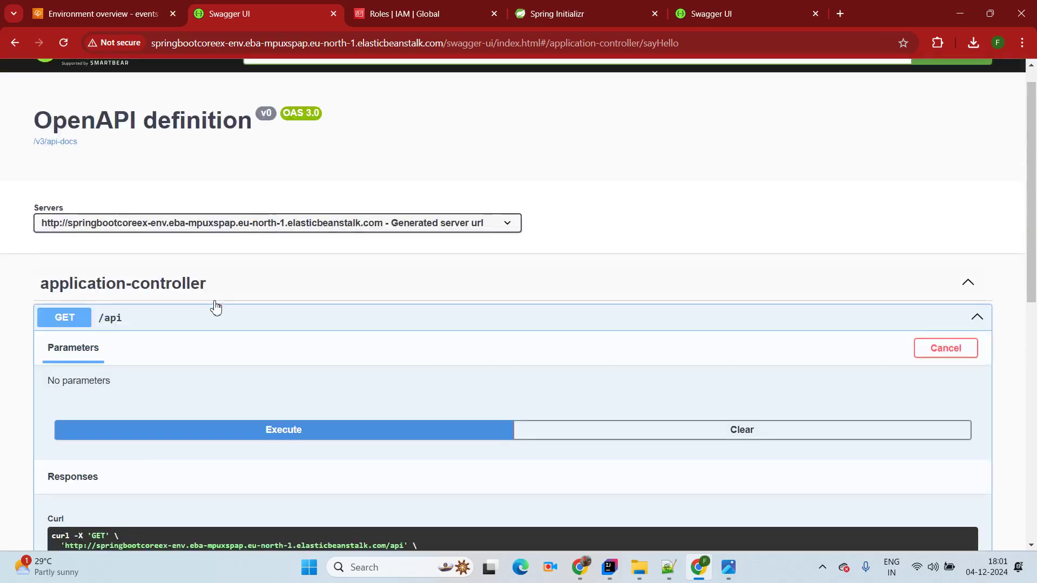
click(199, 314)
click(317, 384)
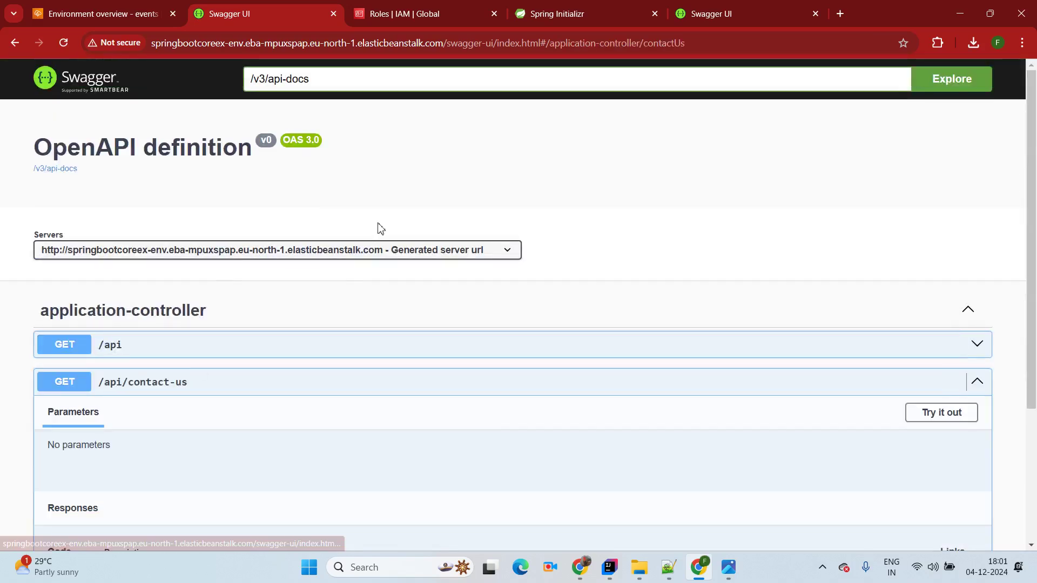
key(ctrl+minus)
key(ctrl+minus)
key(ctrl+equal)
scroll(621, 248, down, 3)
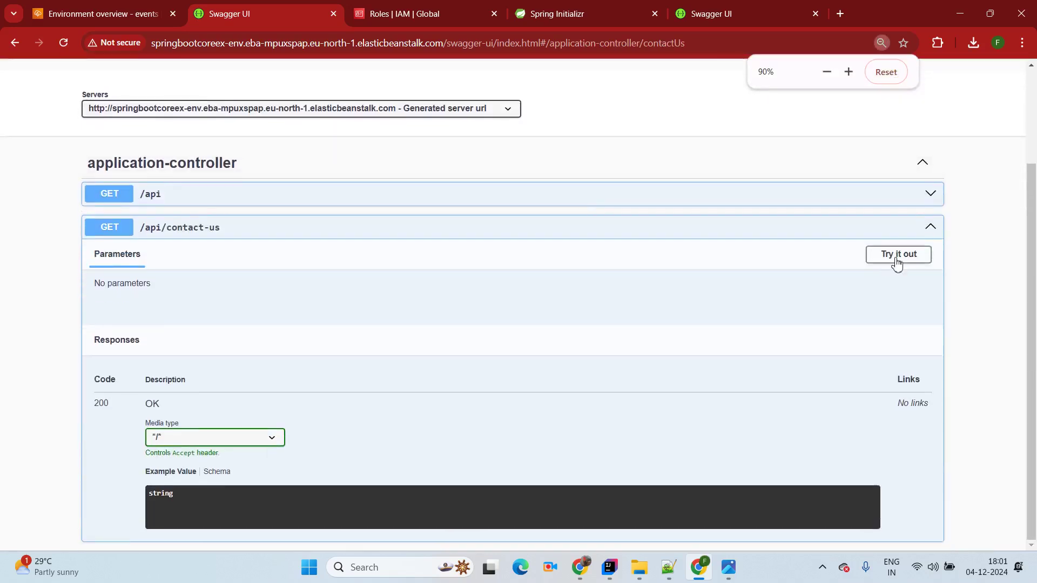
click(897, 256)
click(444, 324)
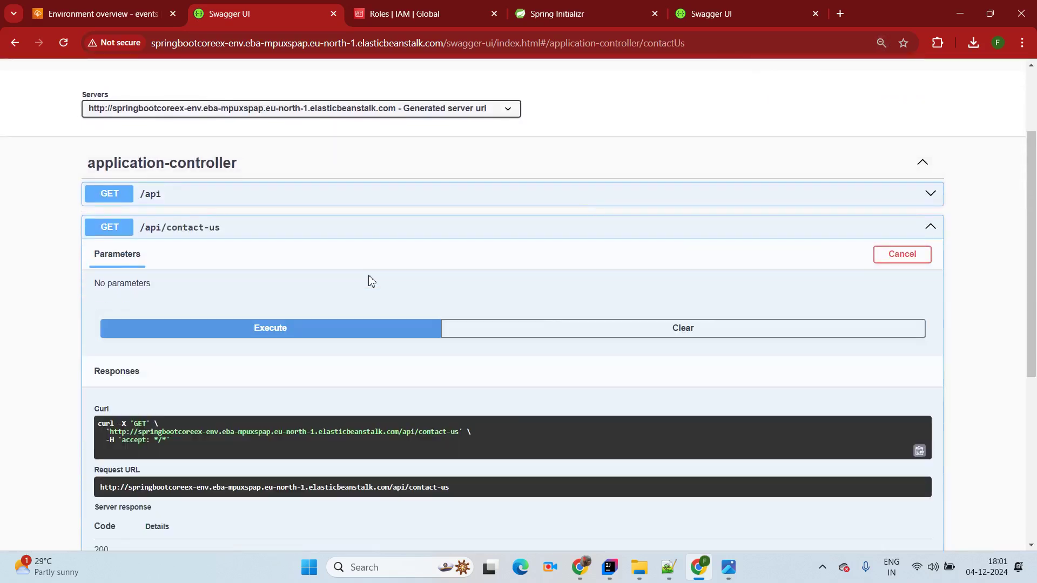
scroll(372, 302, down, 4)
key(ctrl+equal)
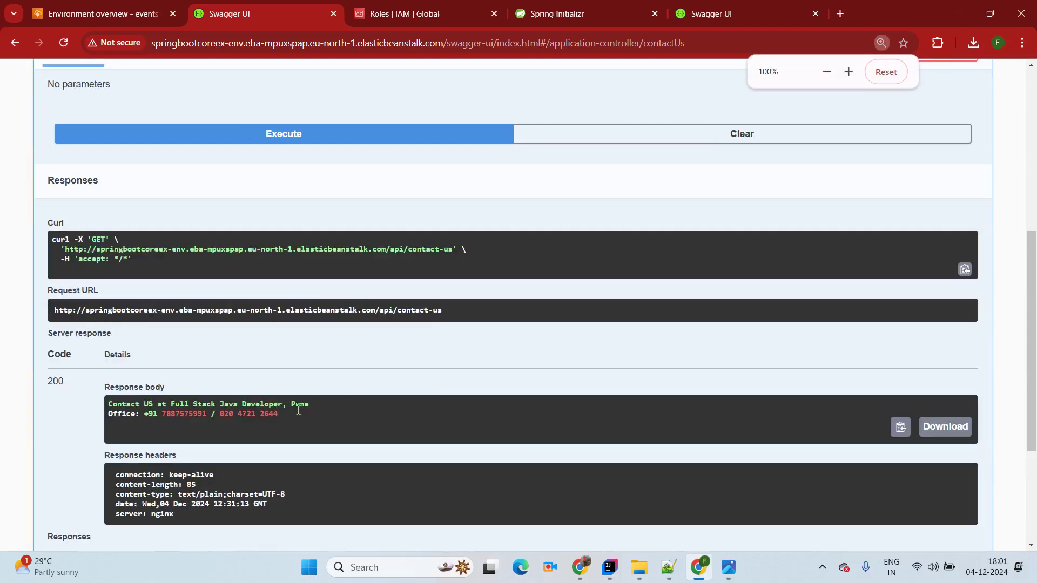
drag(288, 414, 111, 400)
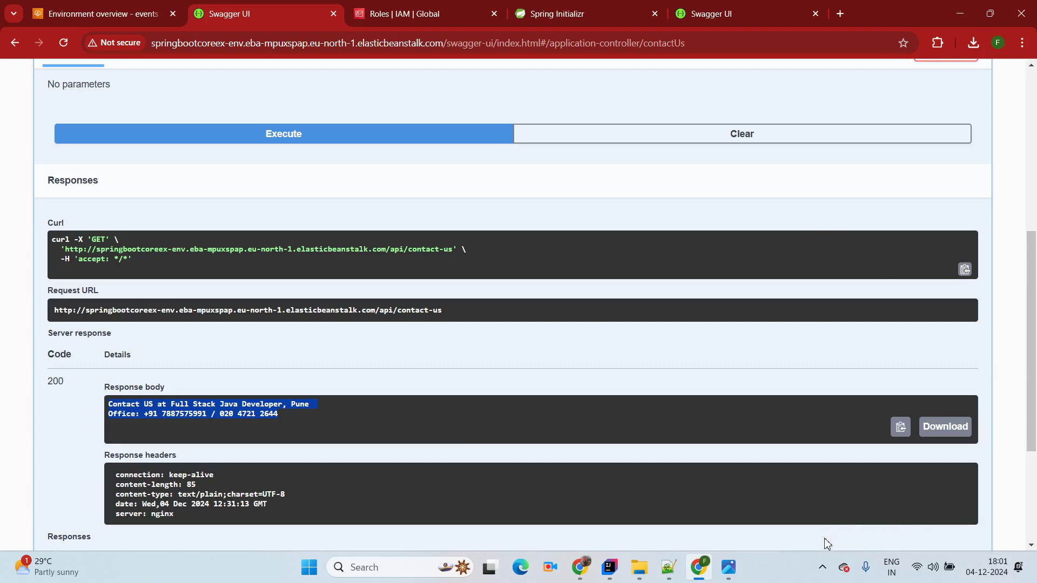
click(823, 572)
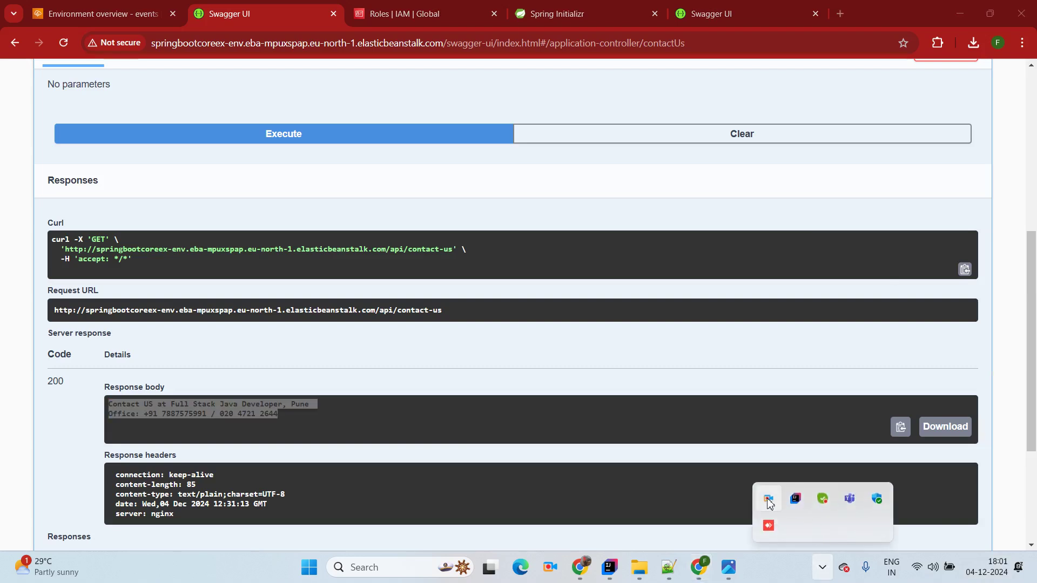
right_click(770, 503)
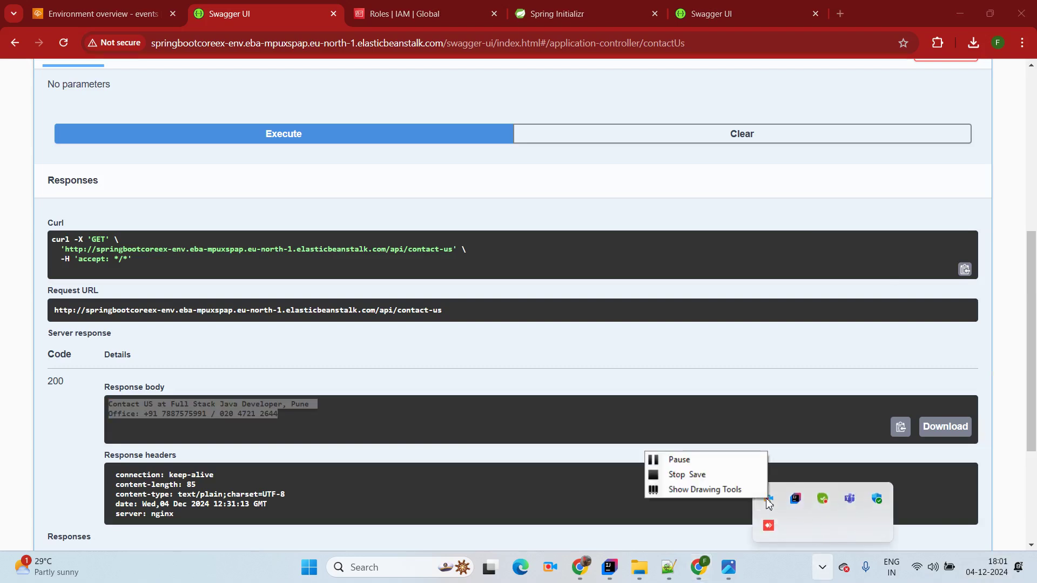